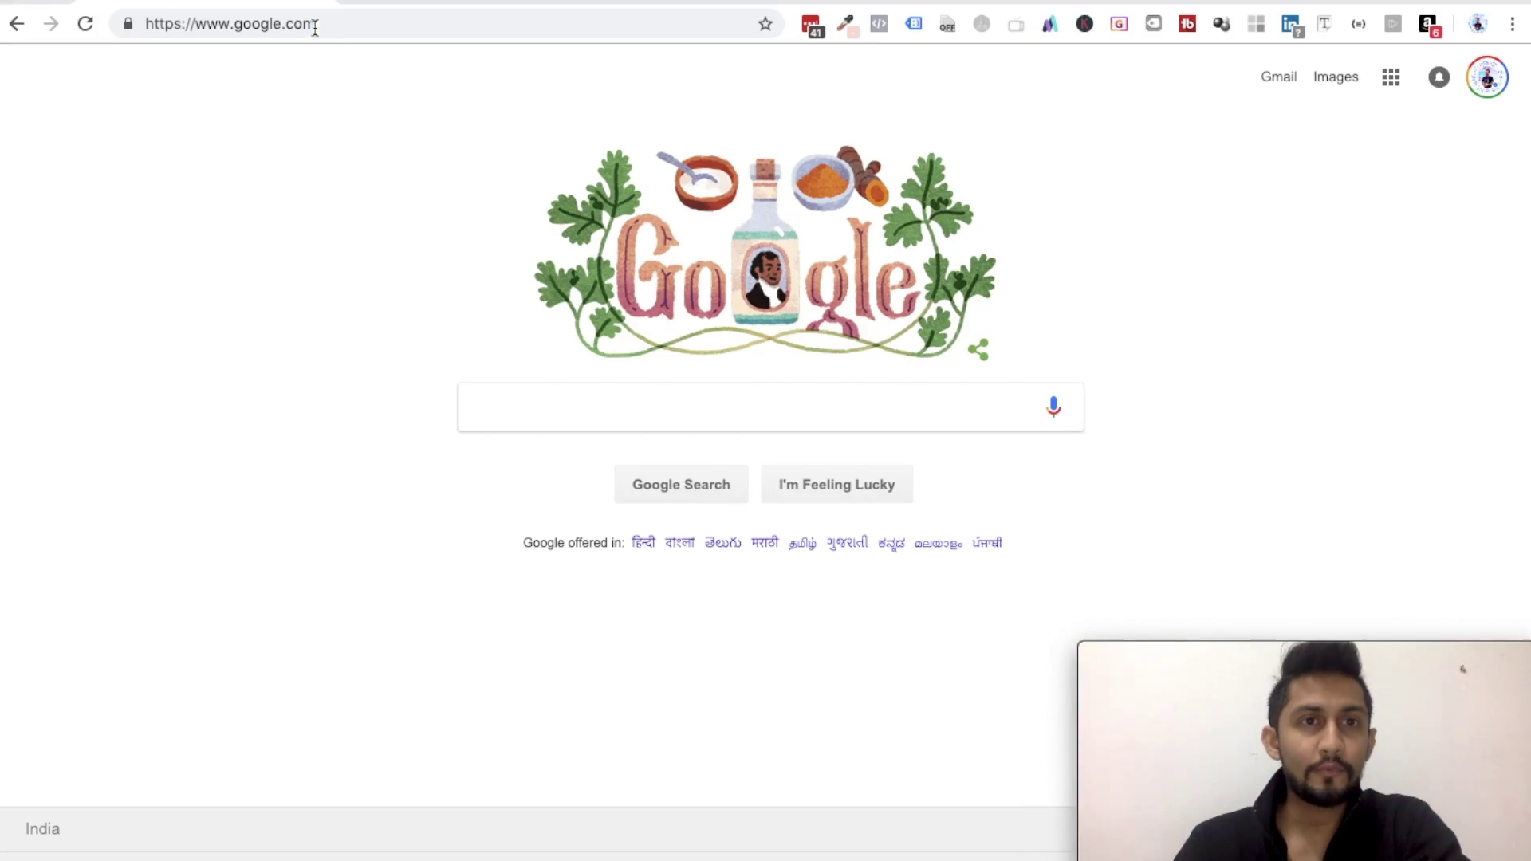
- Go to mobilemonkey.com in Chrome
{"action": "left_click", "coordinate": [315, 26]}
{"action": "type", "text": "mobilemonkey.c"}
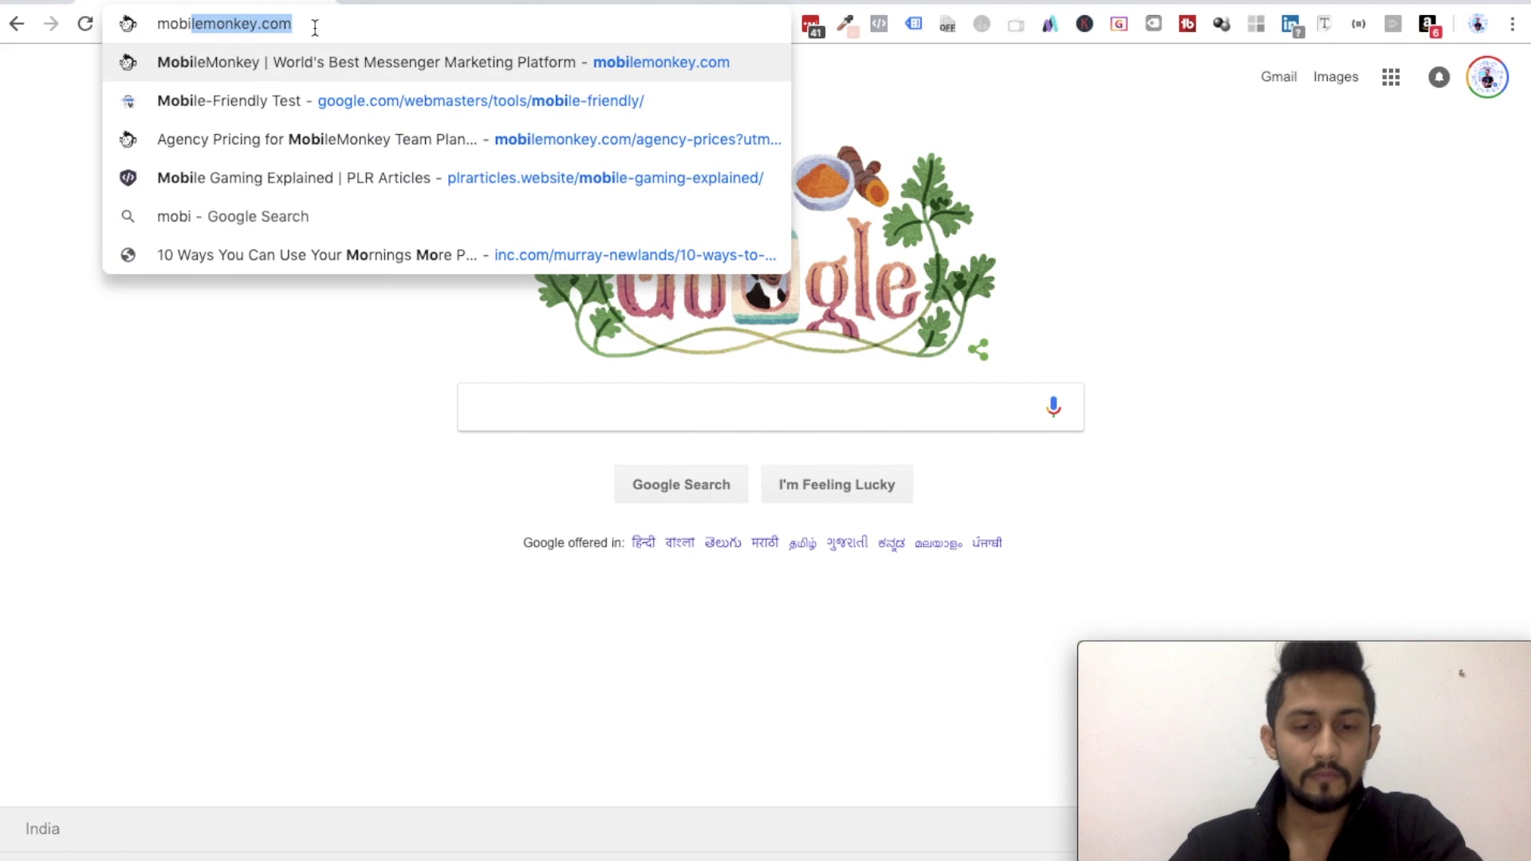
{"action": "key", "text": "Return"}
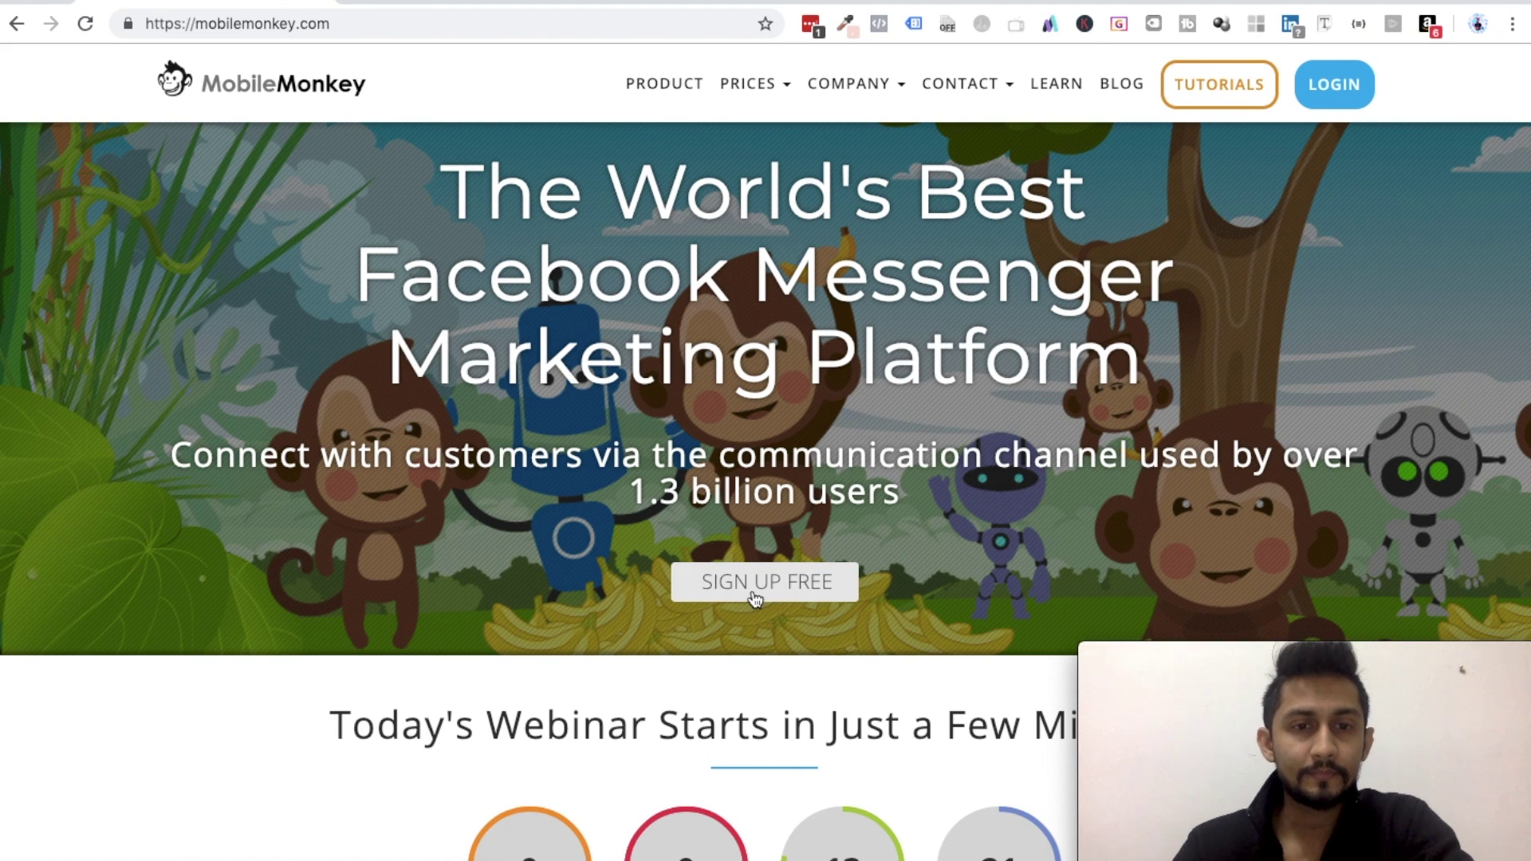
- Start the free MobileMonkey signup and choose Get Started For Free to connect through Facebook
{"action": "left_click", "coordinate": [755, 598]}
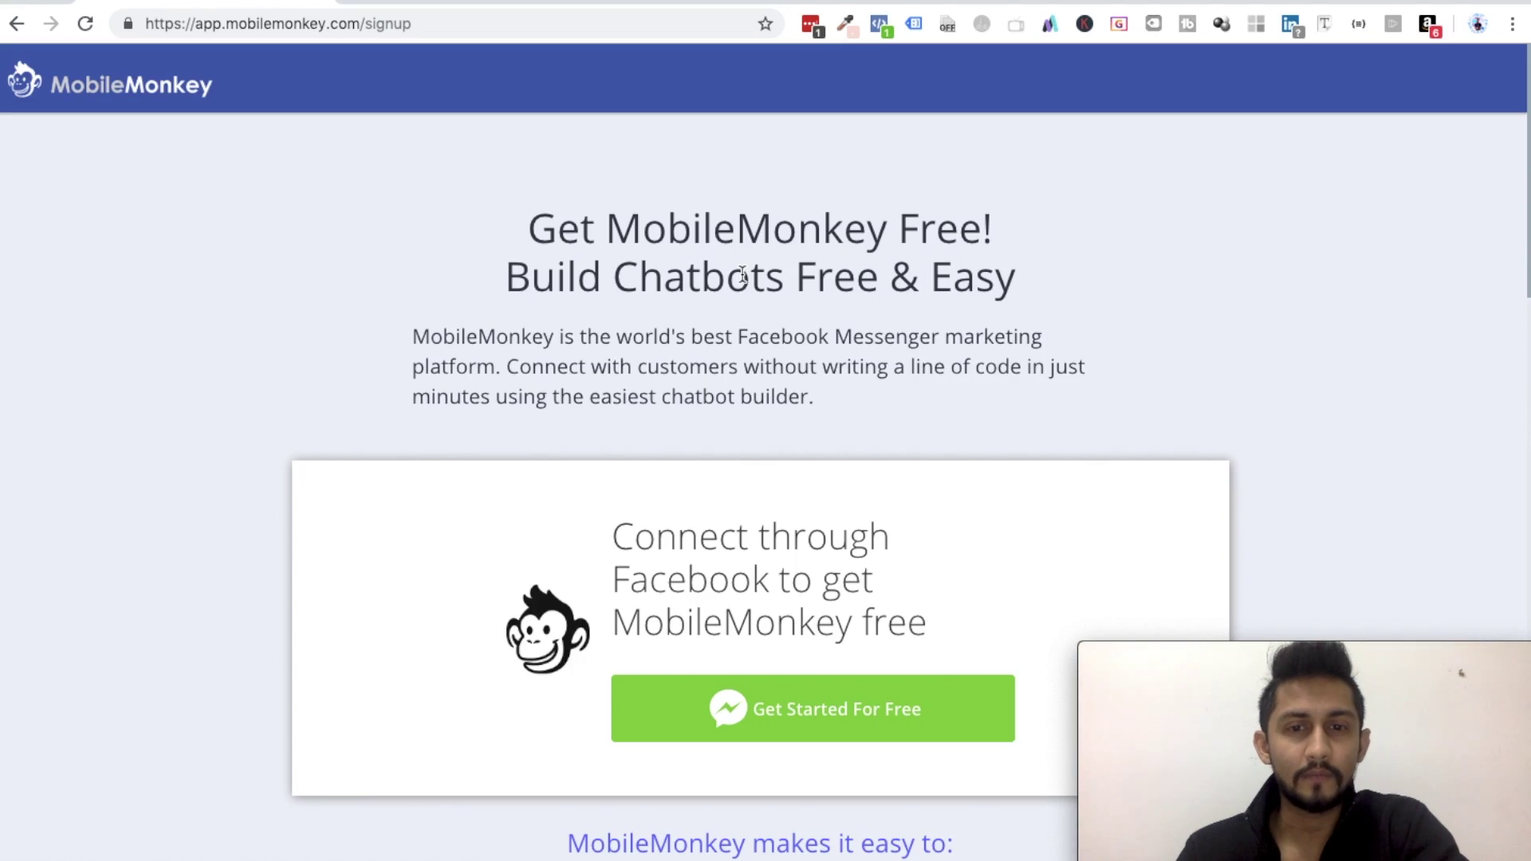
{"action": "scroll", "coordinate": [845, 714], "scroll_direction": "down", "scroll_amount": 3}
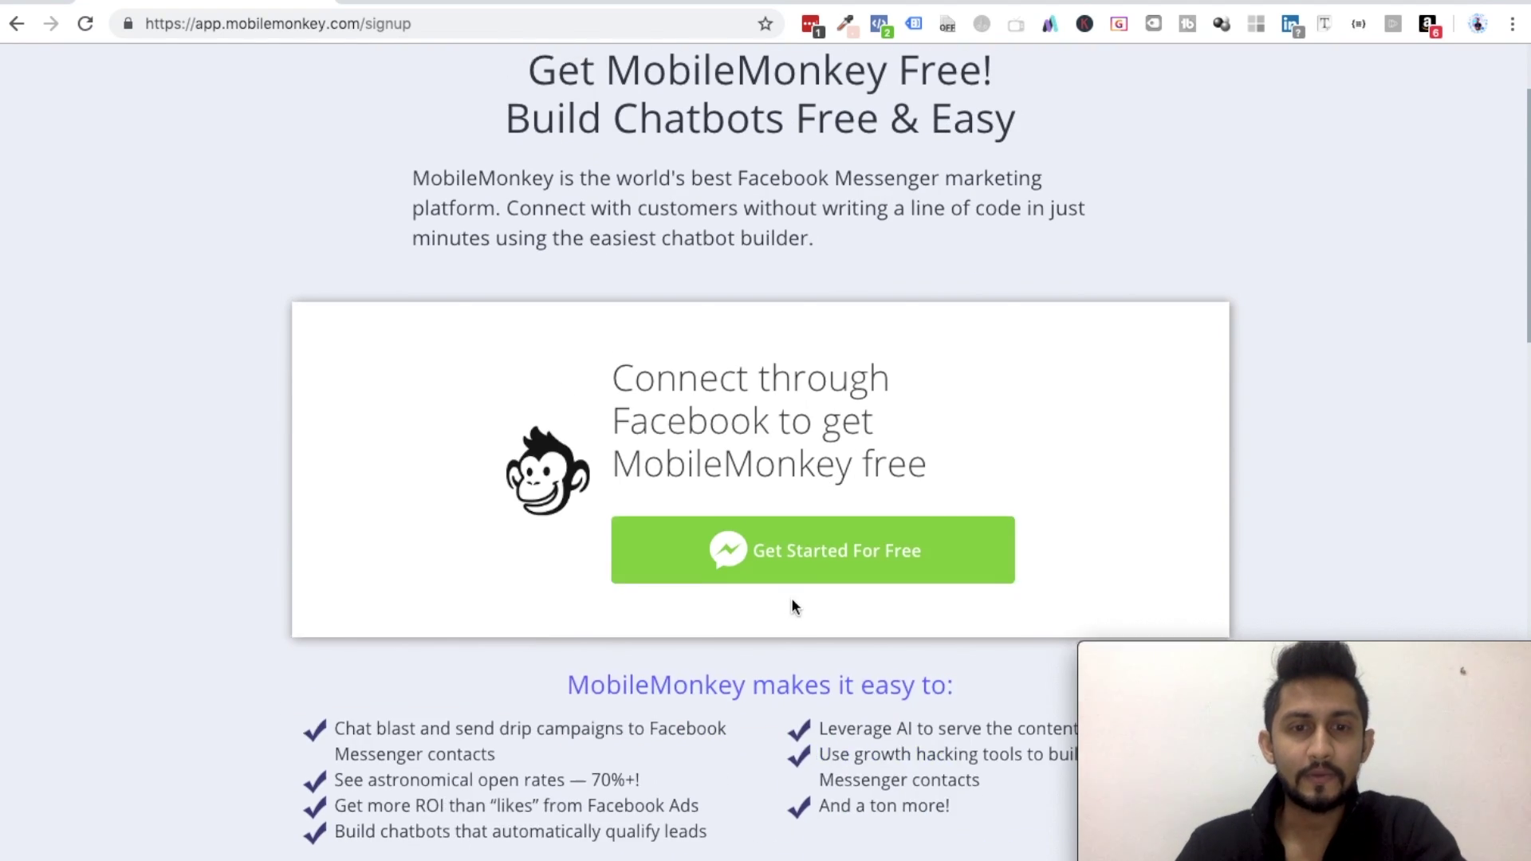
{"action": "scroll", "coordinate": [792, 597], "scroll_direction": "down", "scroll_amount": 10}
{"action": "scroll", "coordinate": [626, 378], "scroll_direction": "down", "scroll_amount": 20}
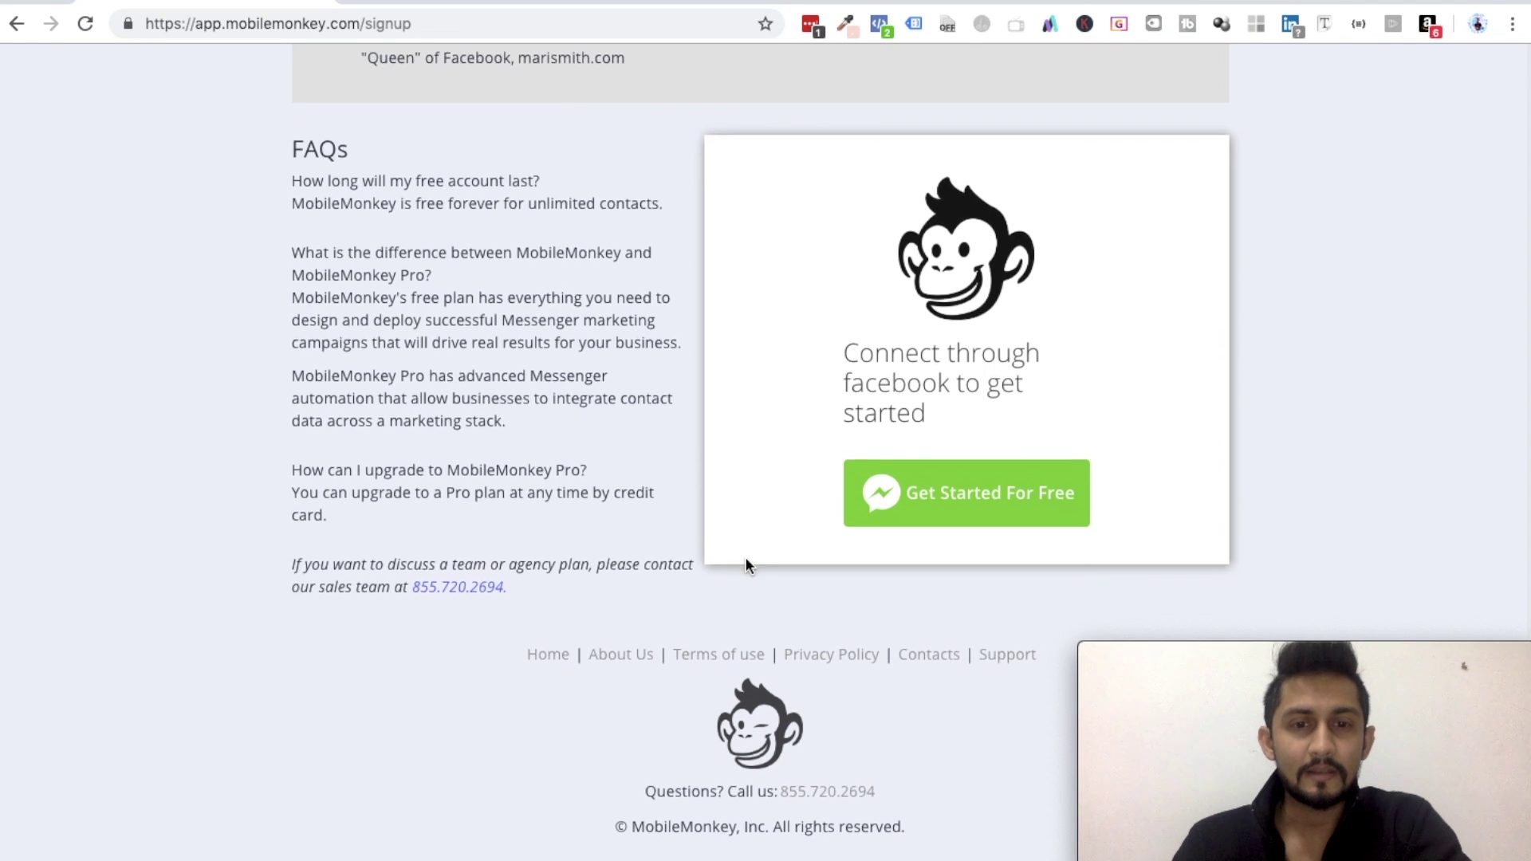
{"action": "scroll", "coordinate": [745, 557], "scroll_direction": "up", "scroll_amount": 20}
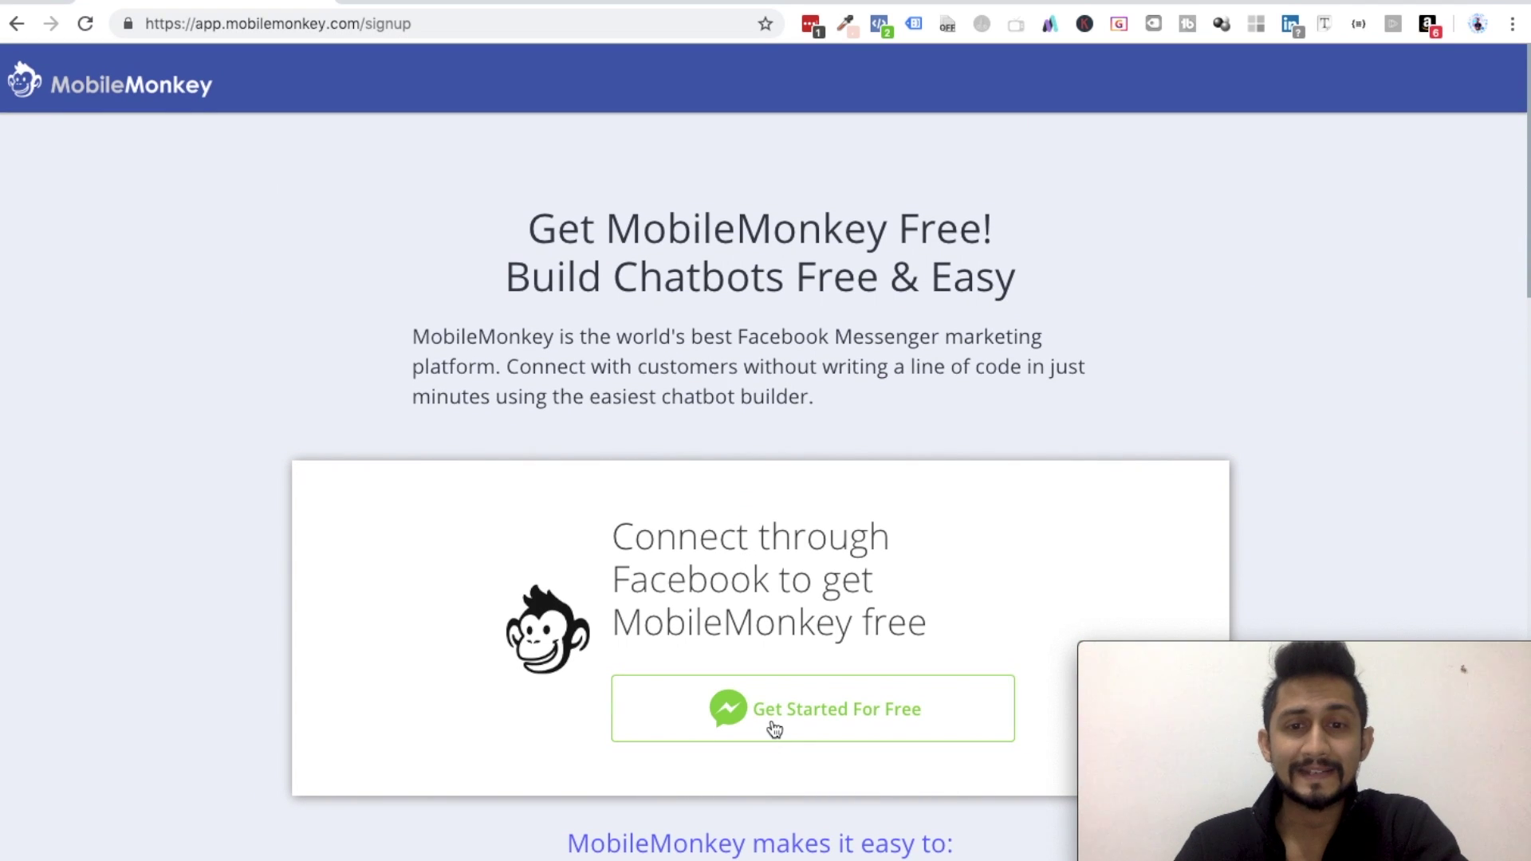
{"action": "left_click", "coordinate": [774, 729]}
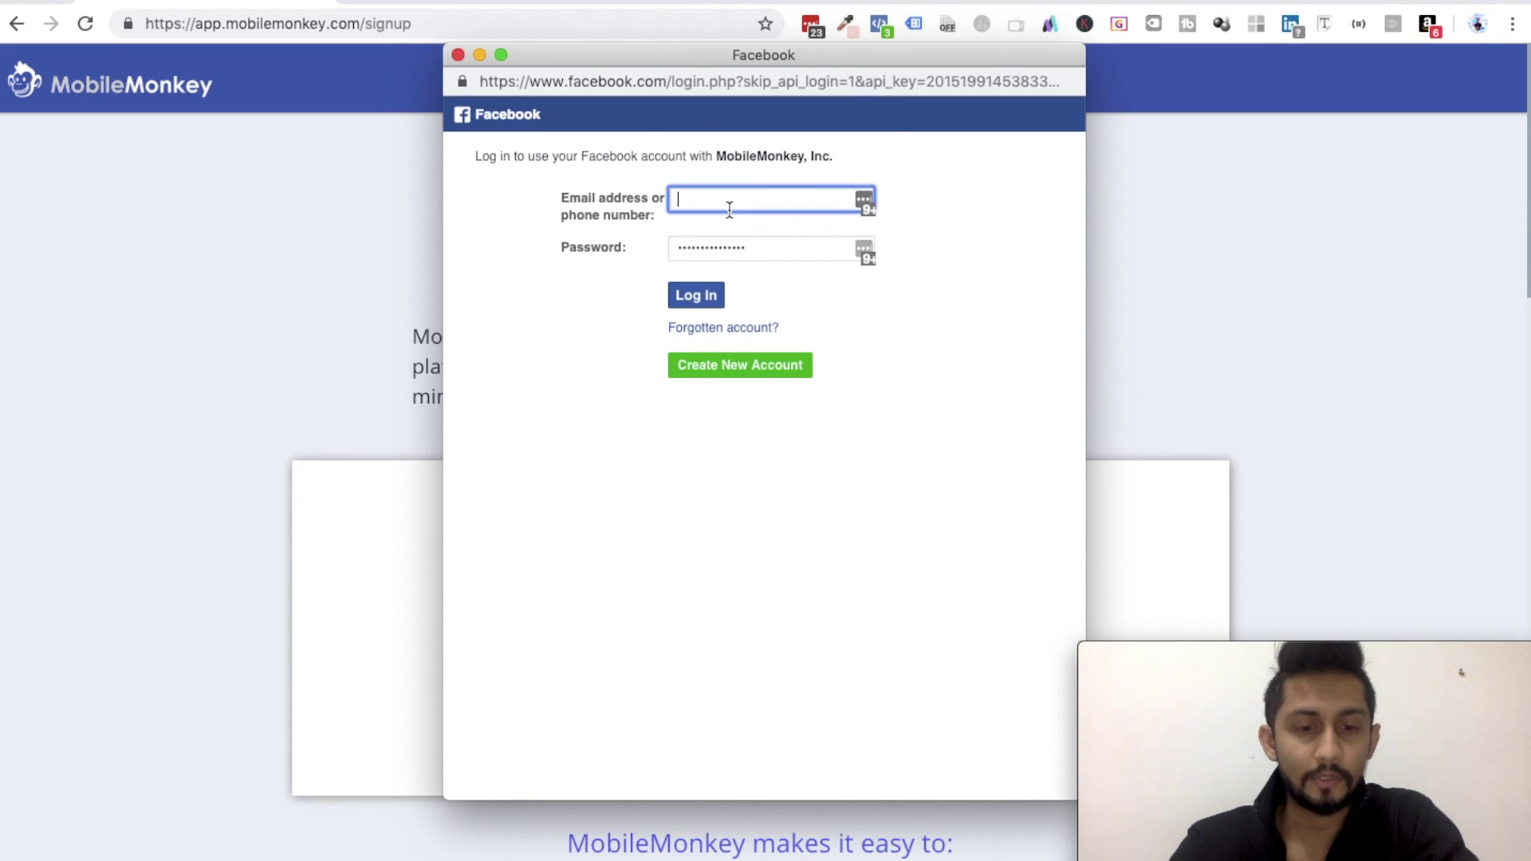
- Log in to Facebook with the account email and password and approve MobileMonkey's requested access
{"action": "type", "text": "c"}
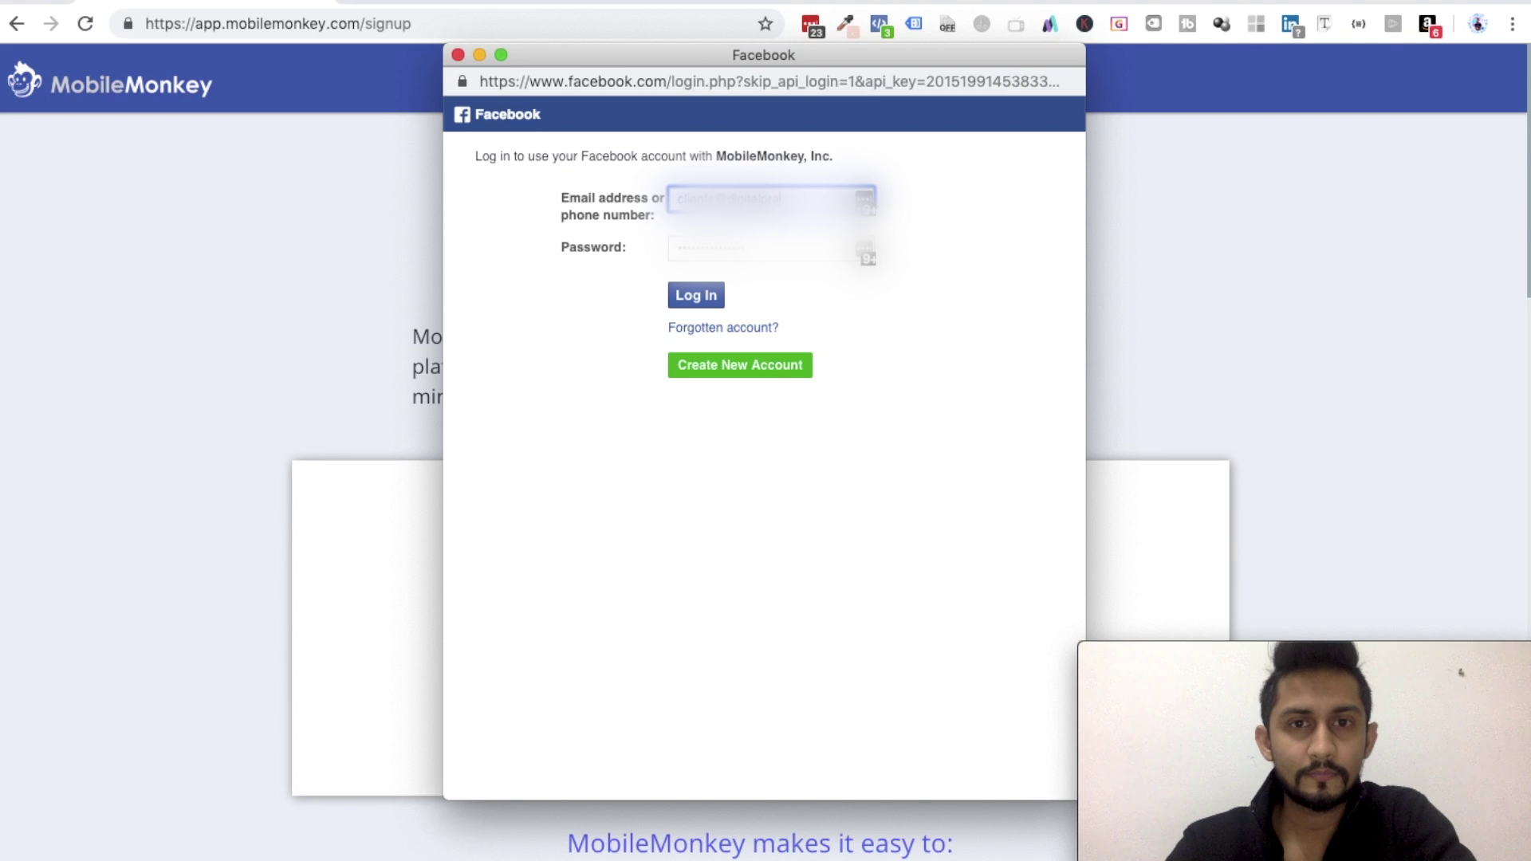
{"action": "type", "text": ".com"}
{"action": "key", "text": "Tab"}
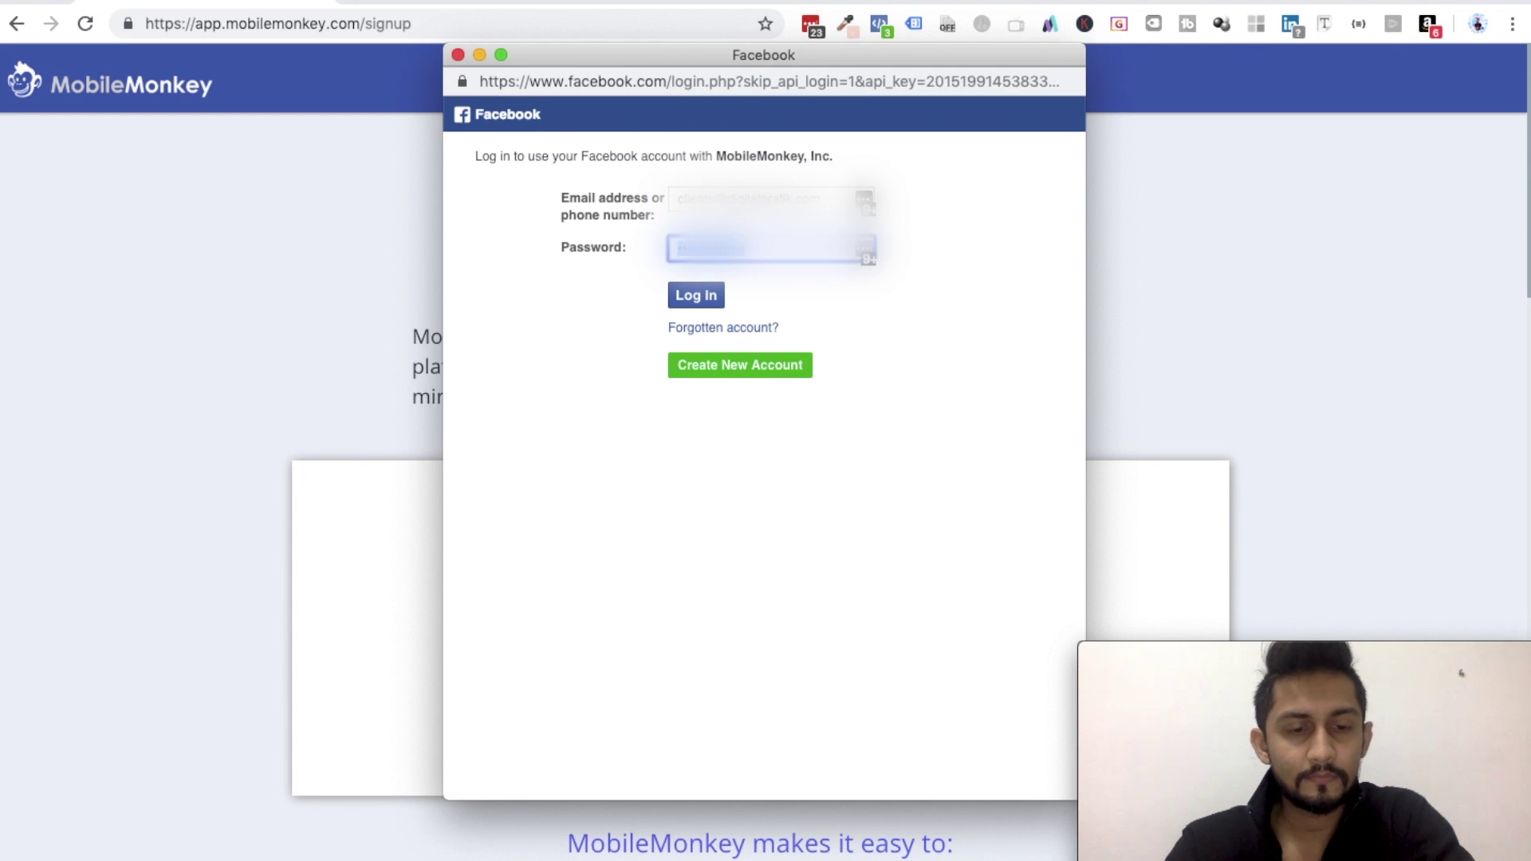
{"action": "key", "text": "BackSpace"}
{"action": "type", "text": "*****"}
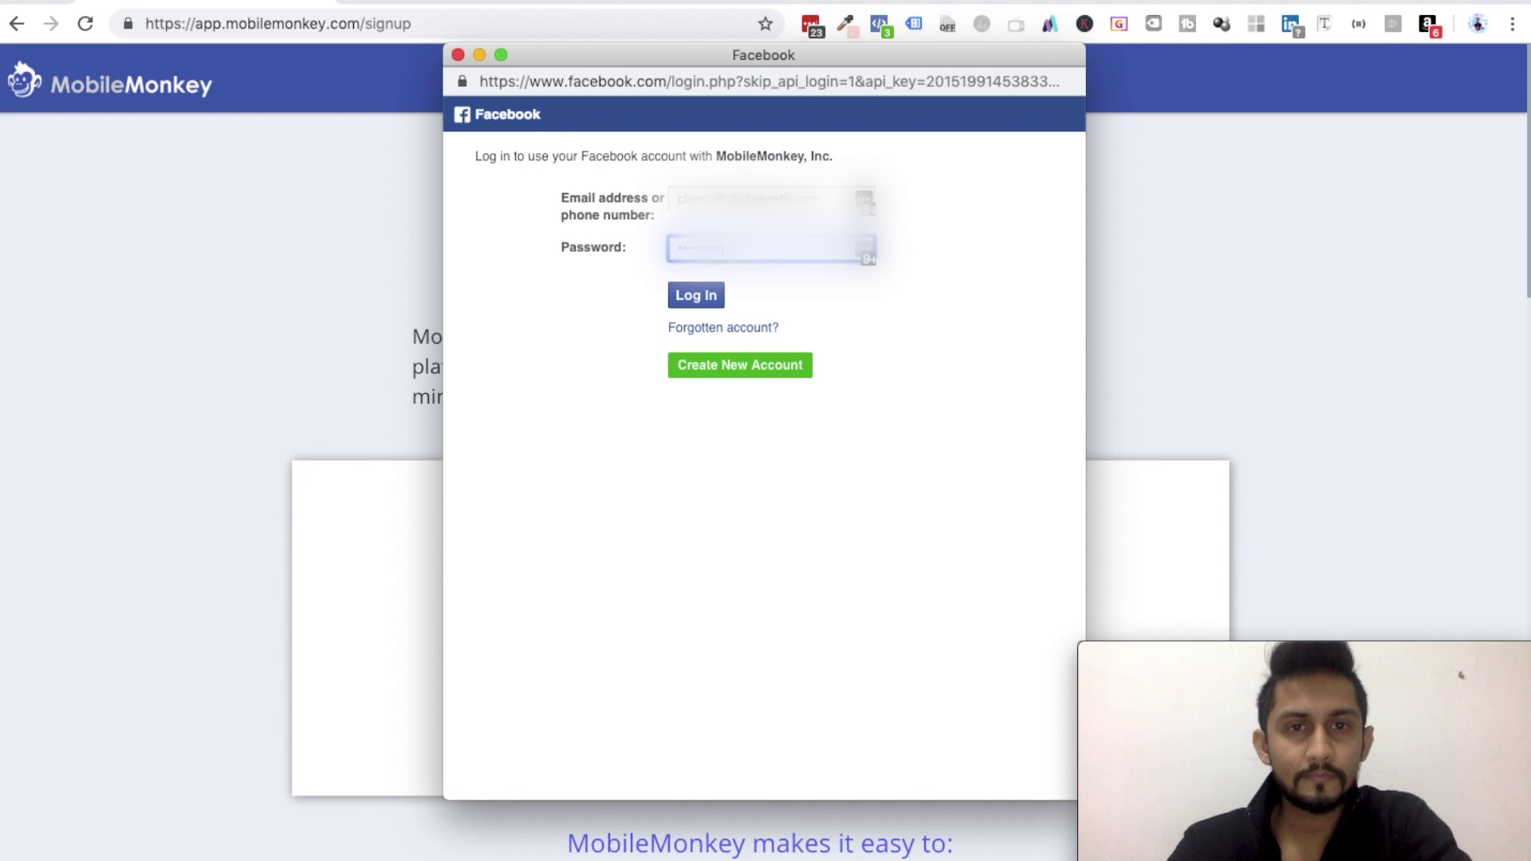
{"action": "left_click", "coordinate": [699, 297]}
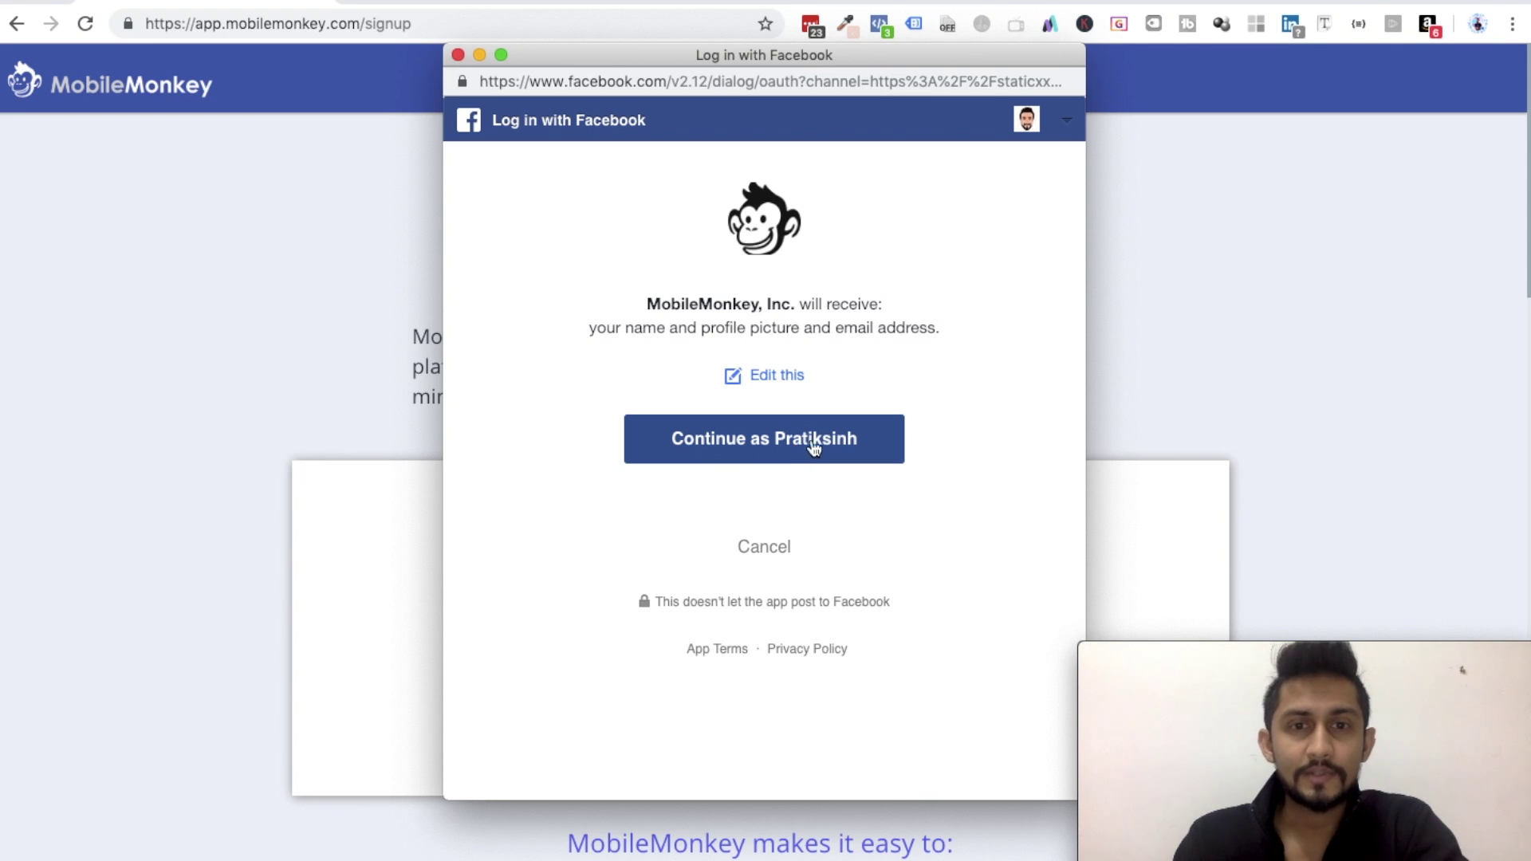
{"action": "left_click", "coordinate": [780, 448]}
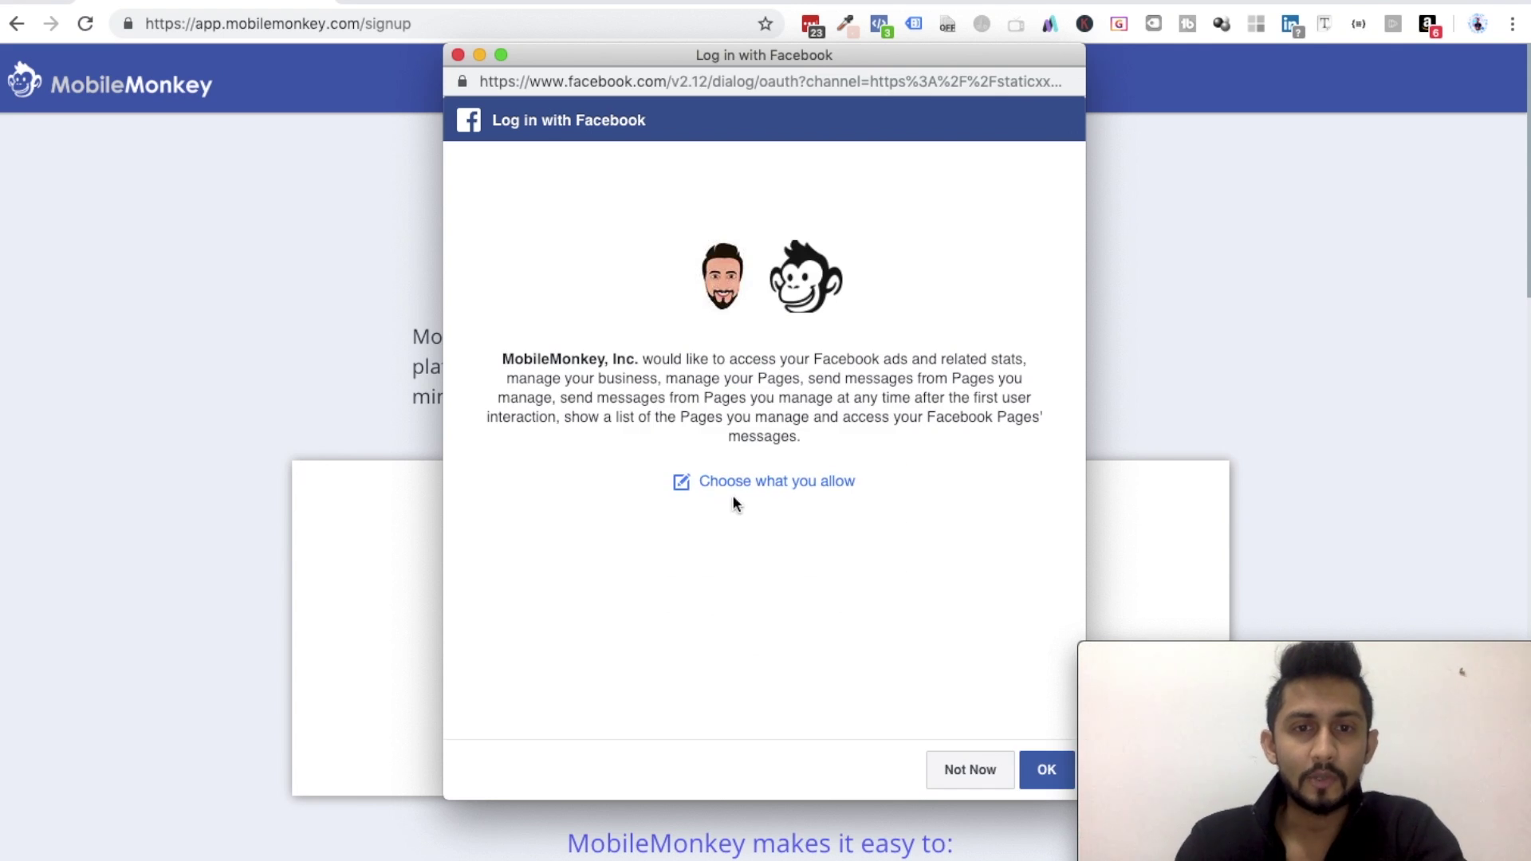
{"action": "left_click", "coordinate": [1044, 769]}
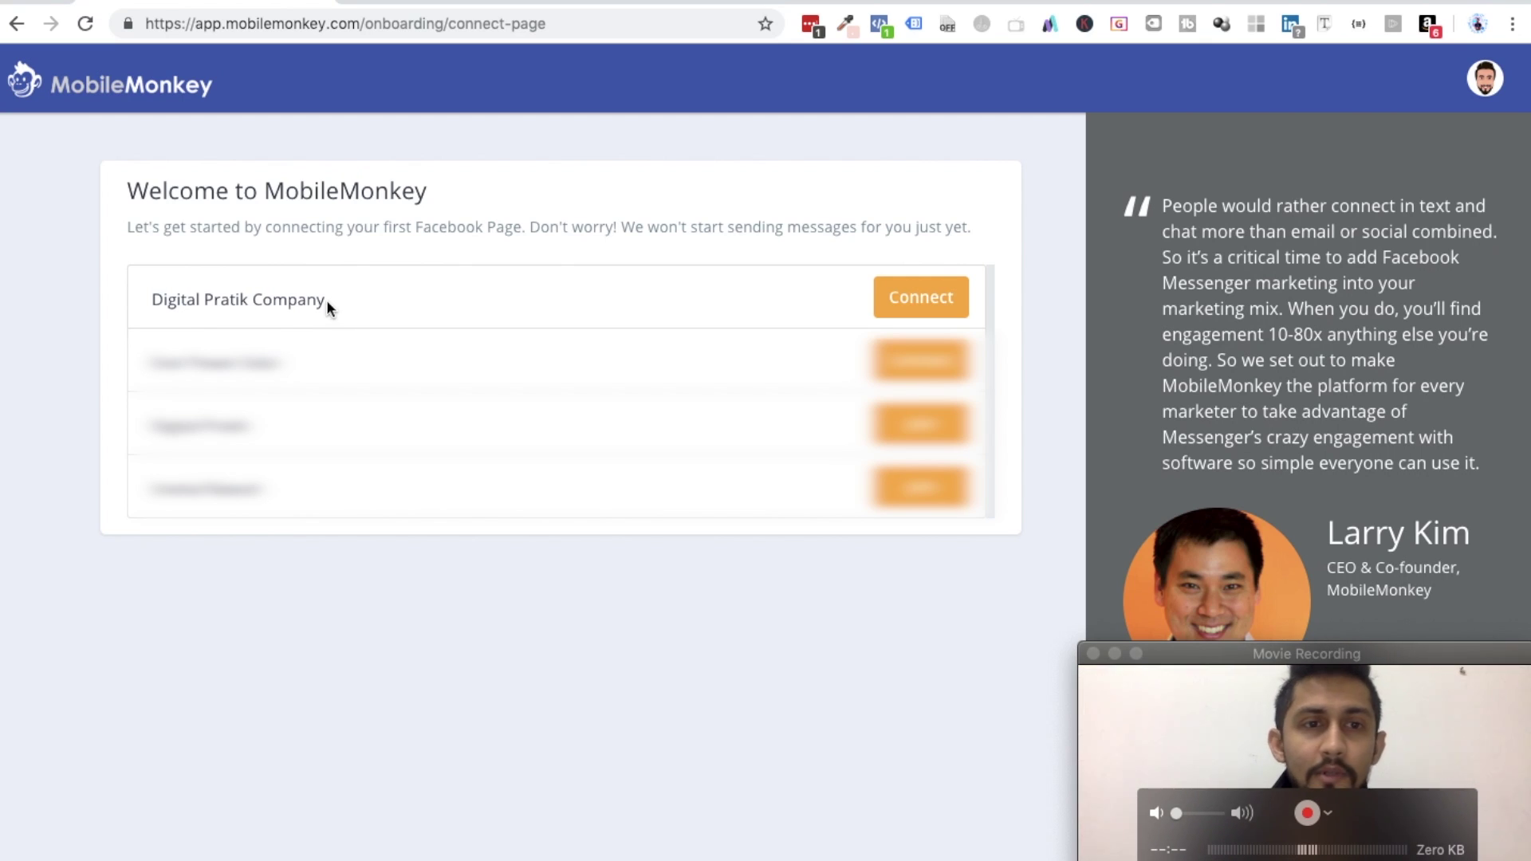
- Connect the Digital Pratik Company page to MobileMonkey
{"action": "triple_click", "coordinate": [292, 300]}
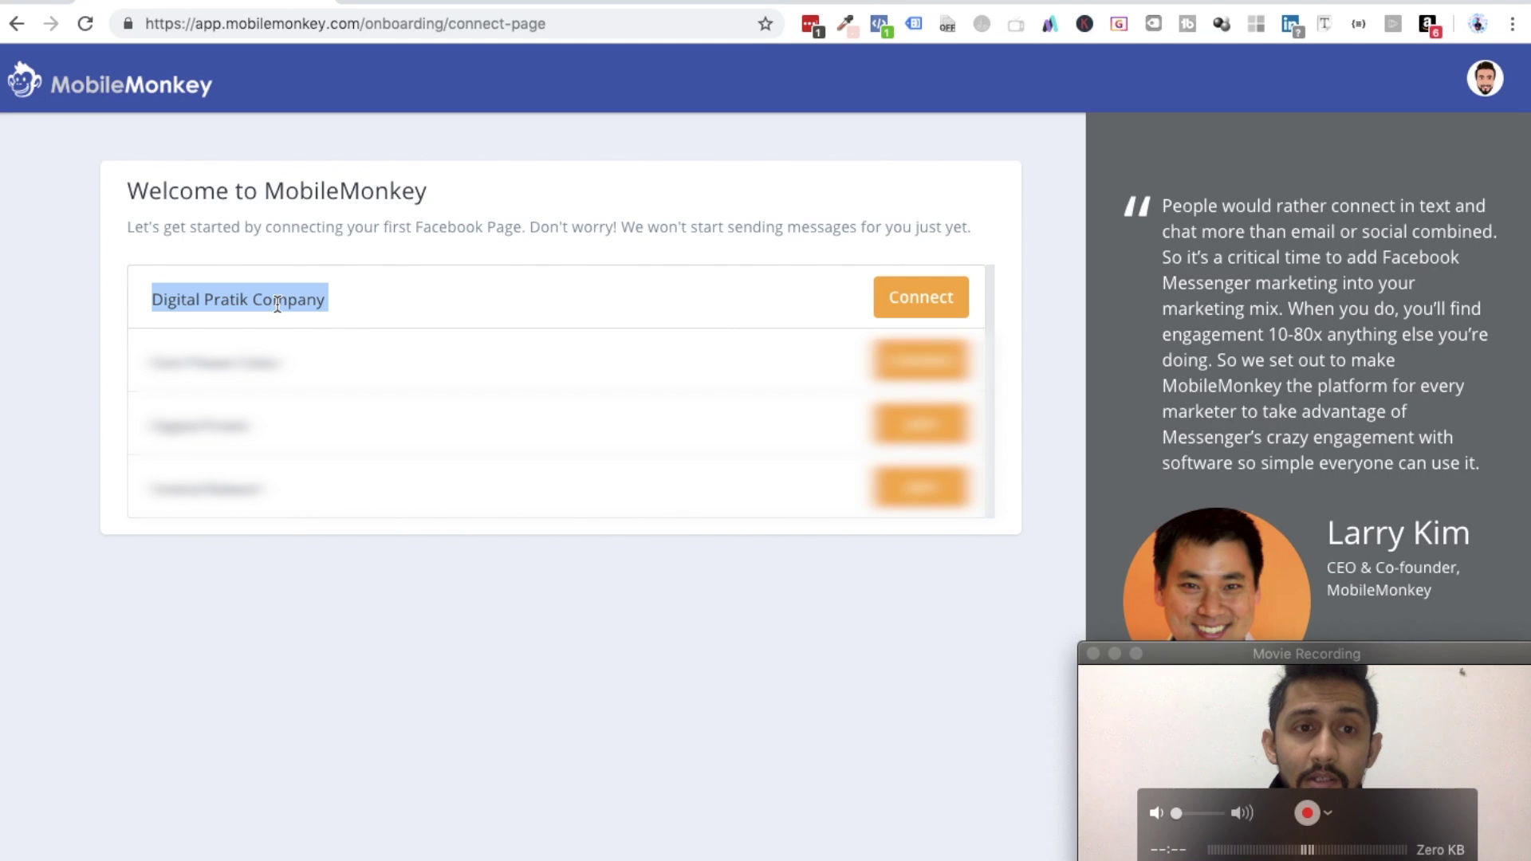
{"action": "left_click", "coordinate": [927, 299]}
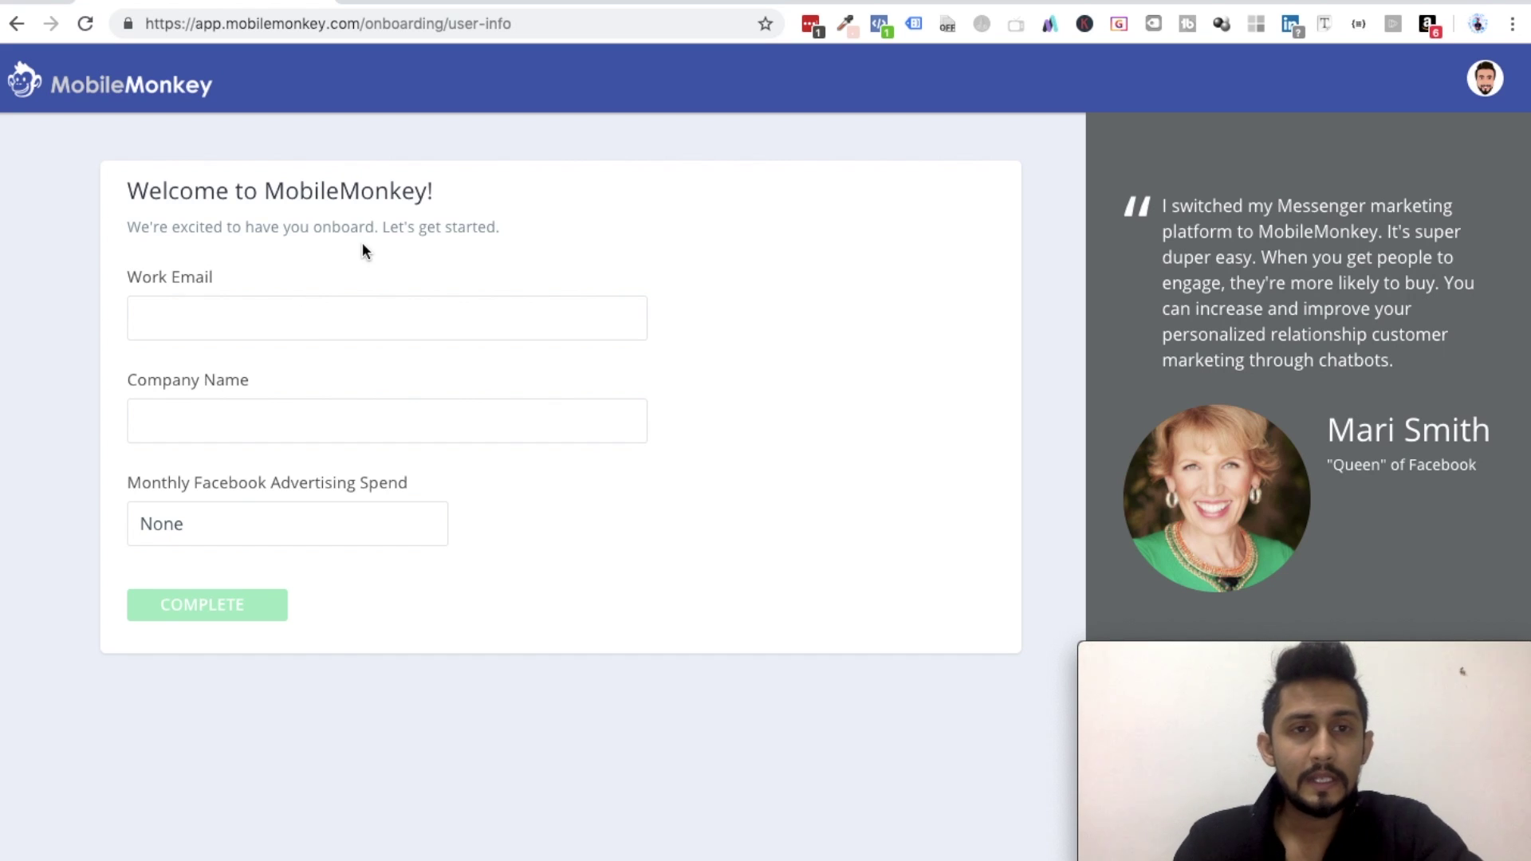
- Submit the welcome form with a work email, company Digital Pratik and ad spend None, allowing Messenger messages
{"action": "left_click", "coordinate": [281, 320]}
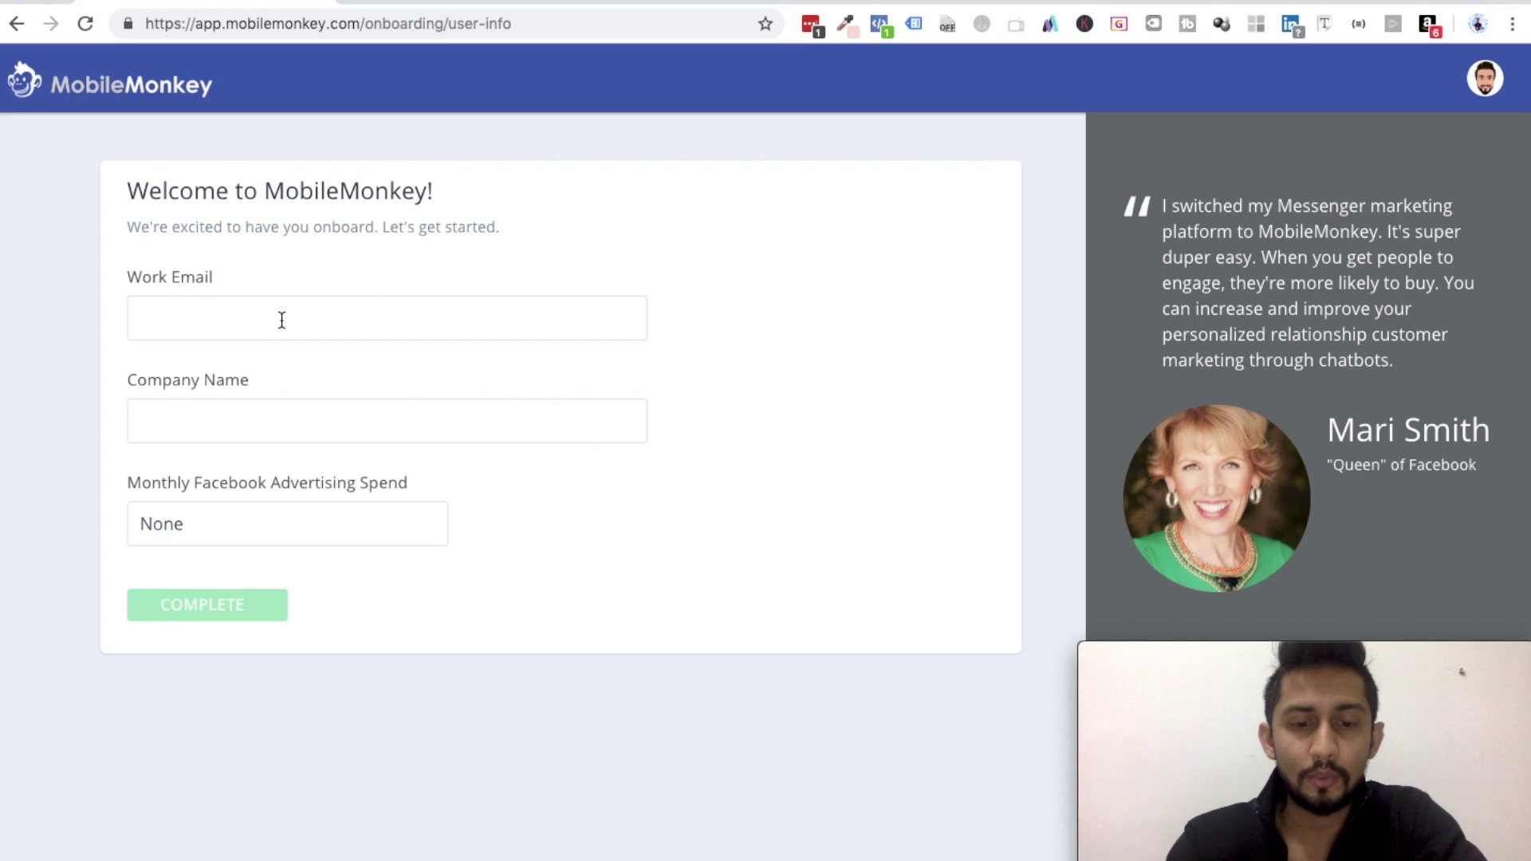
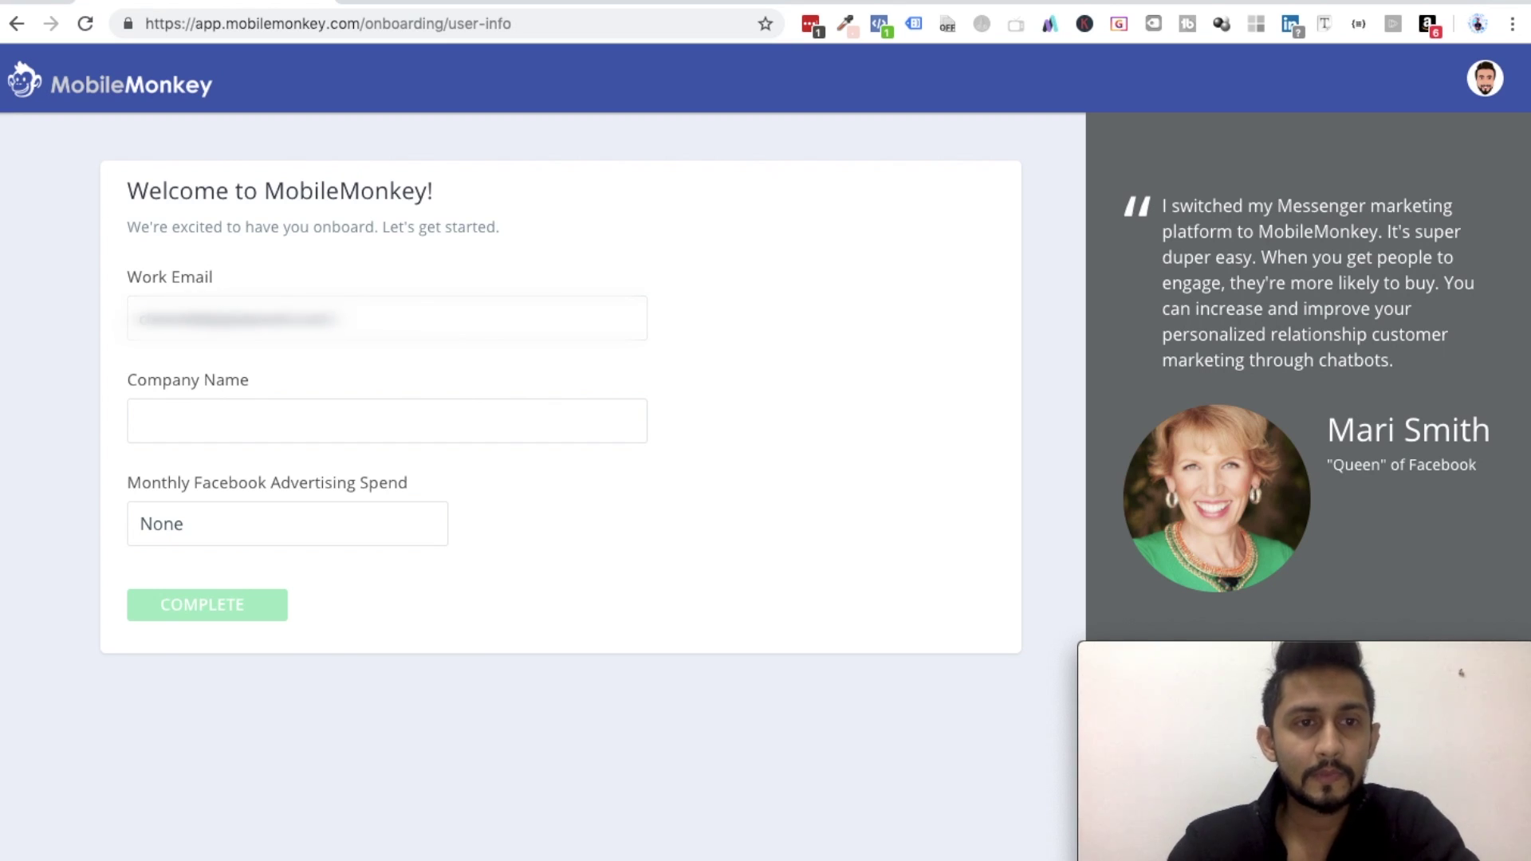
{"action": "left_click", "coordinate": [255, 418]}
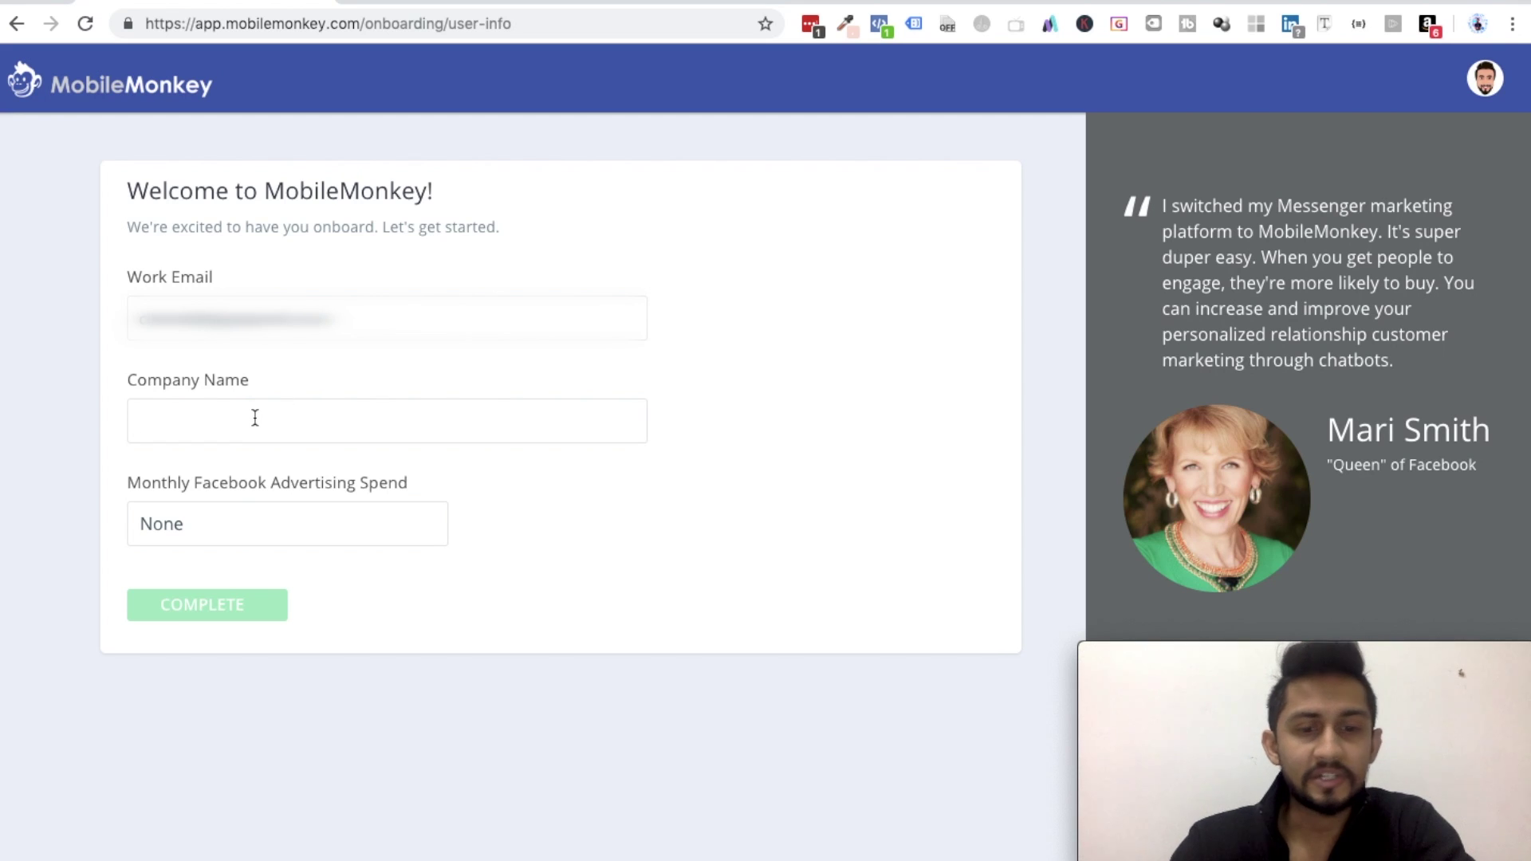
{"action": "type", "text": "Digital Prati"}
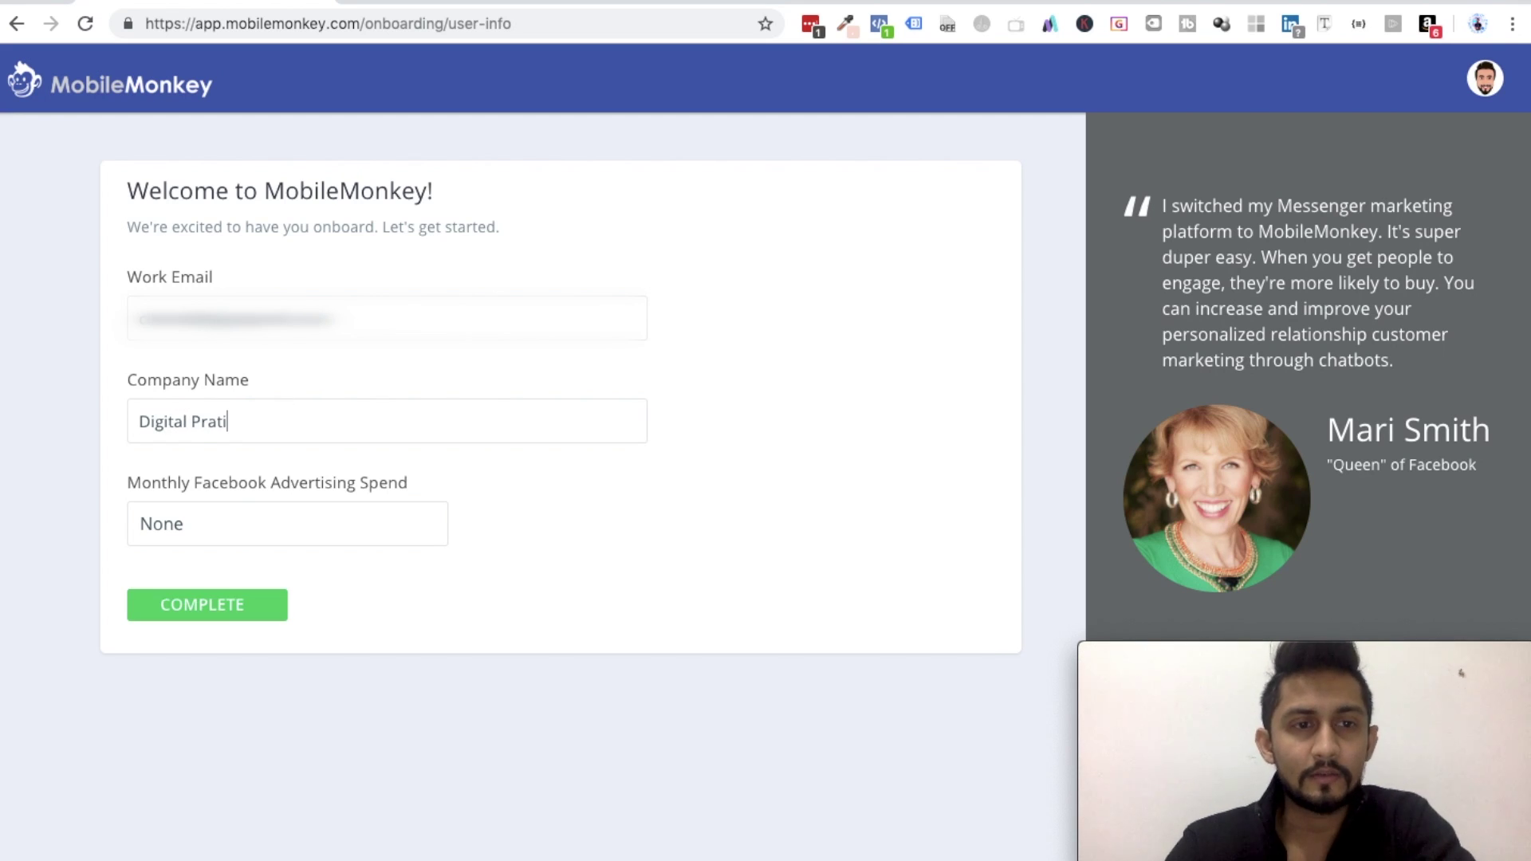
{"action": "type", "text": "k"}
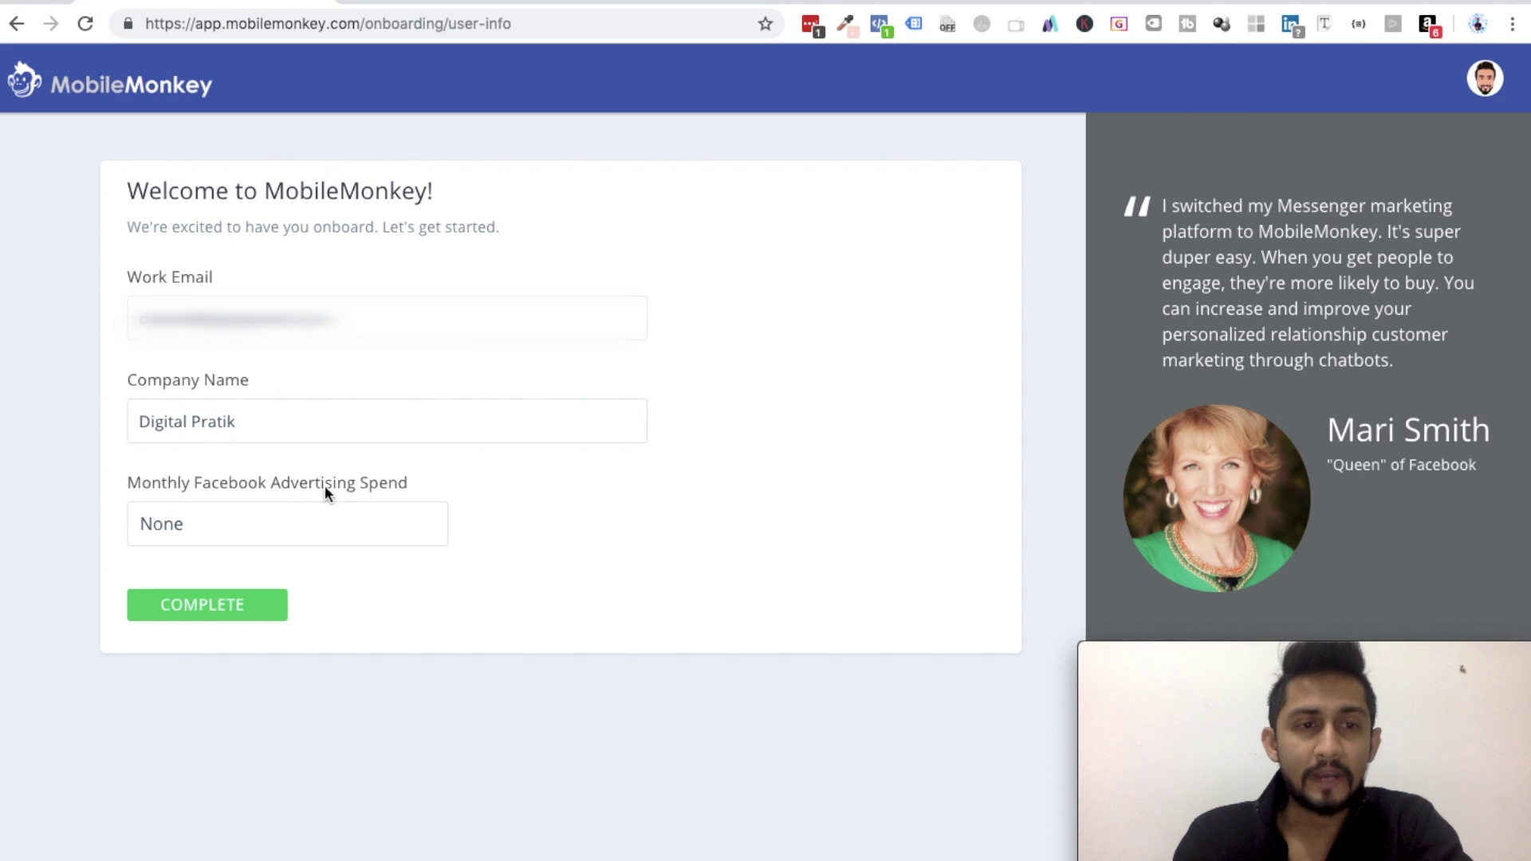
{"action": "left_click", "coordinate": [198, 529]}
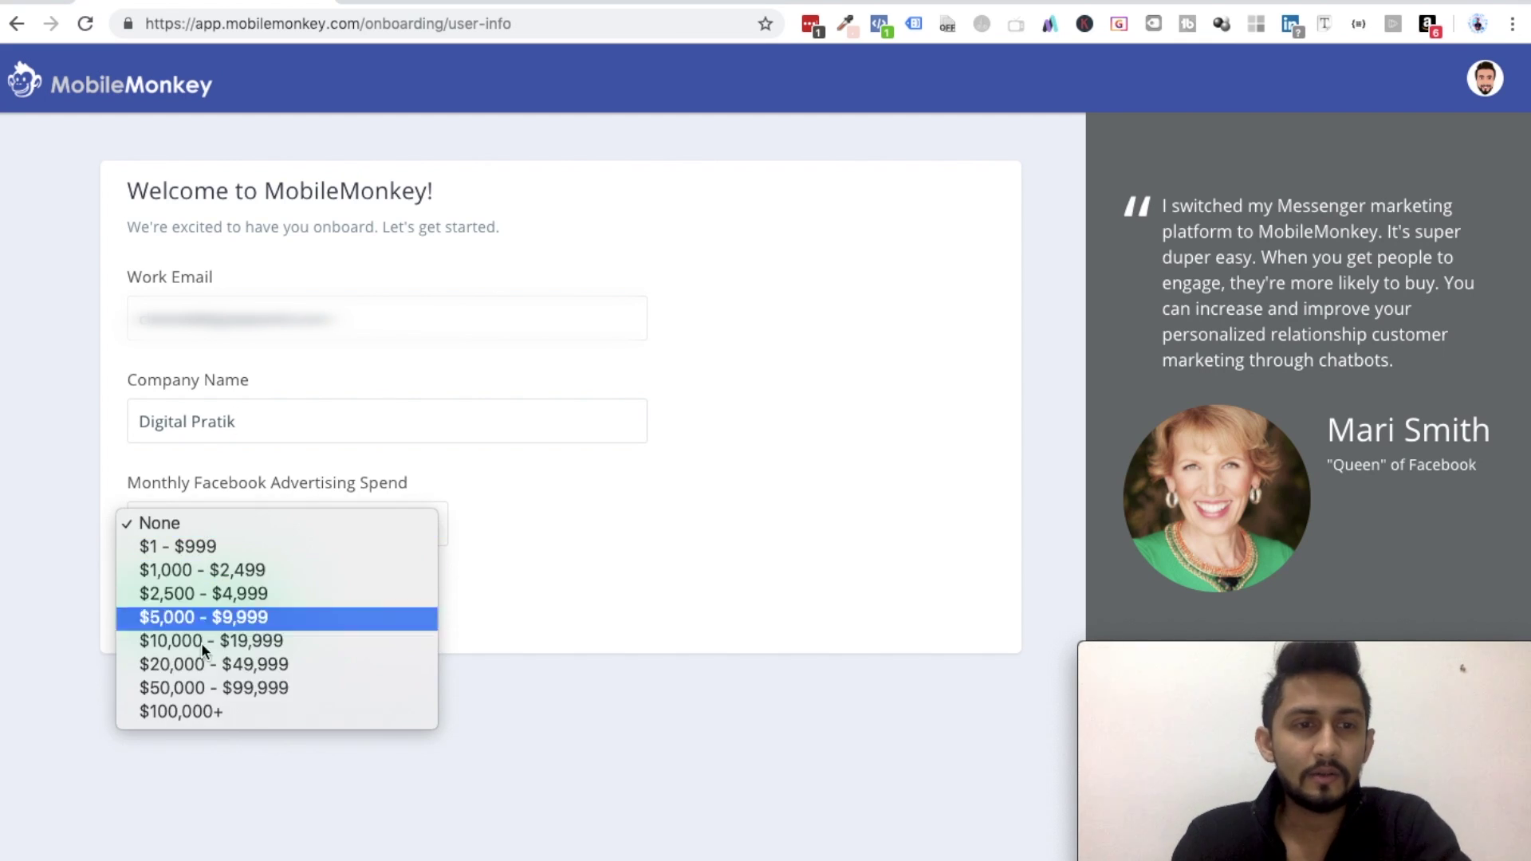
{"action": "left_click", "coordinate": [615, 559]}
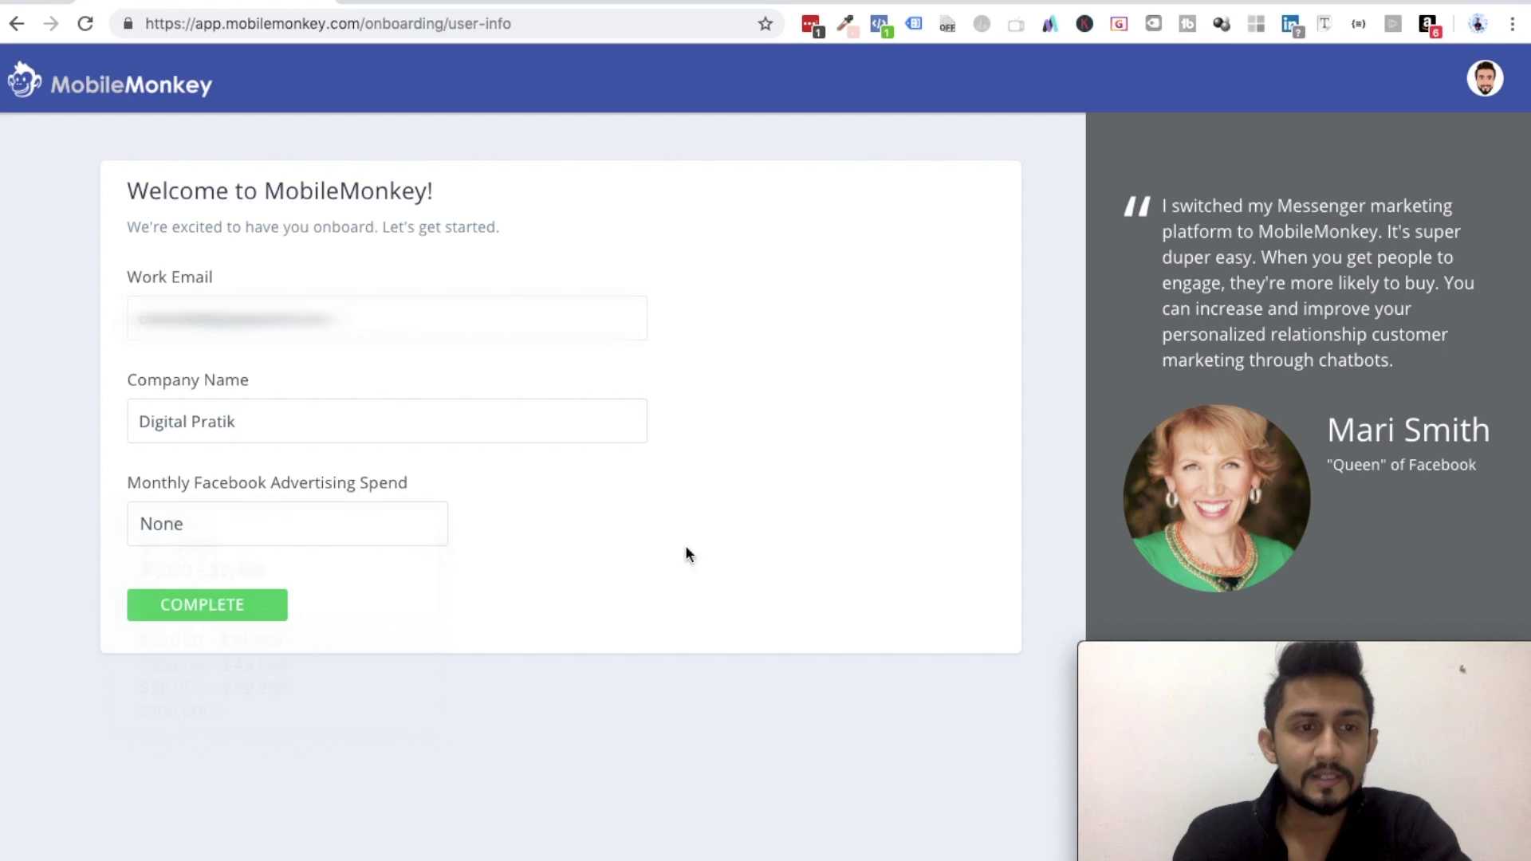
{"action": "left_click", "coordinate": [206, 608]}
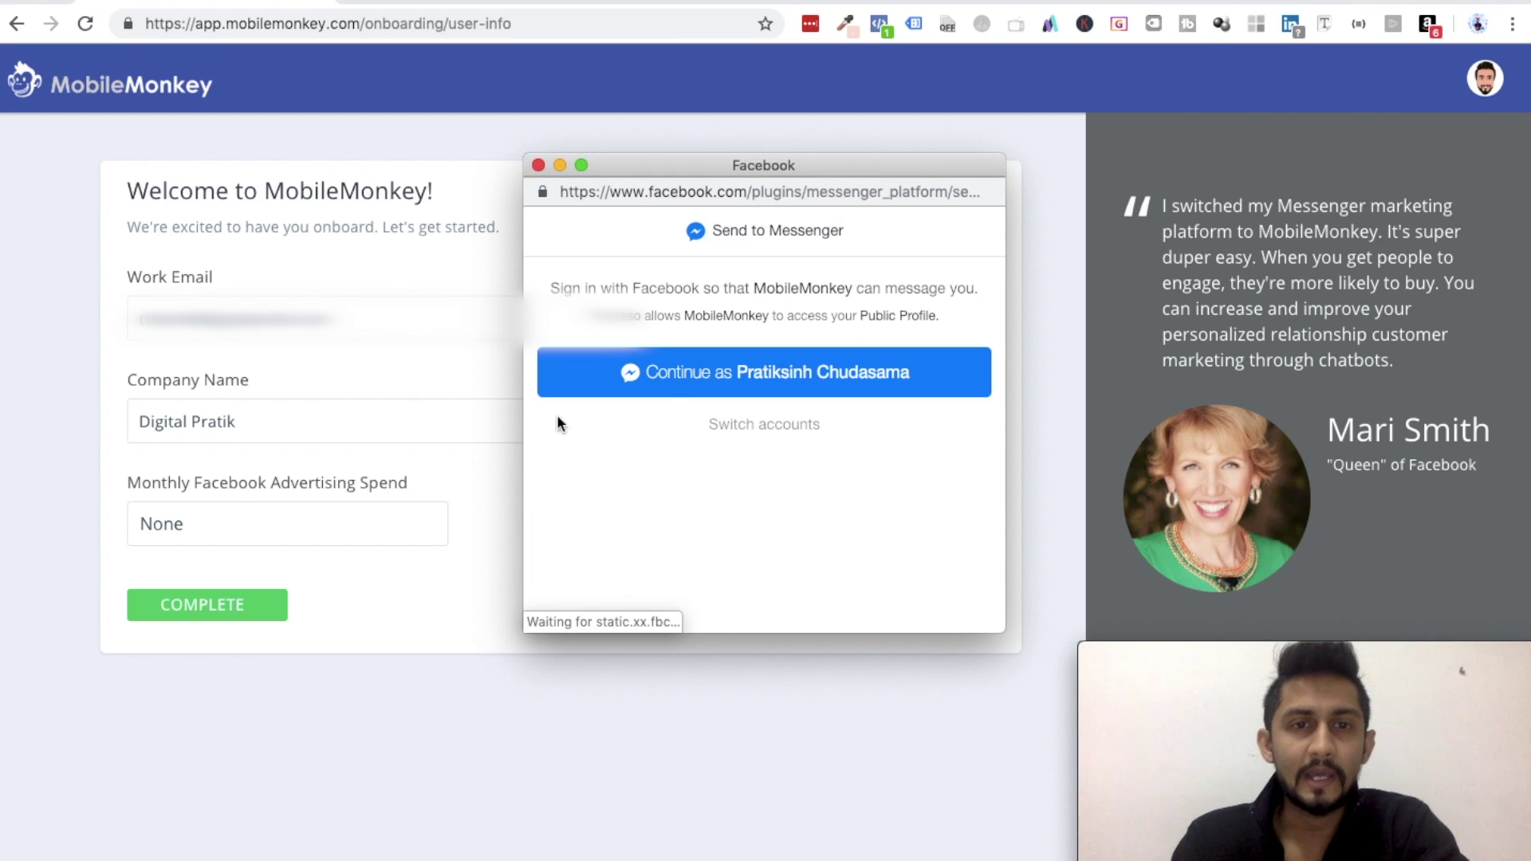
{"action": "left_click", "coordinate": [771, 382]}
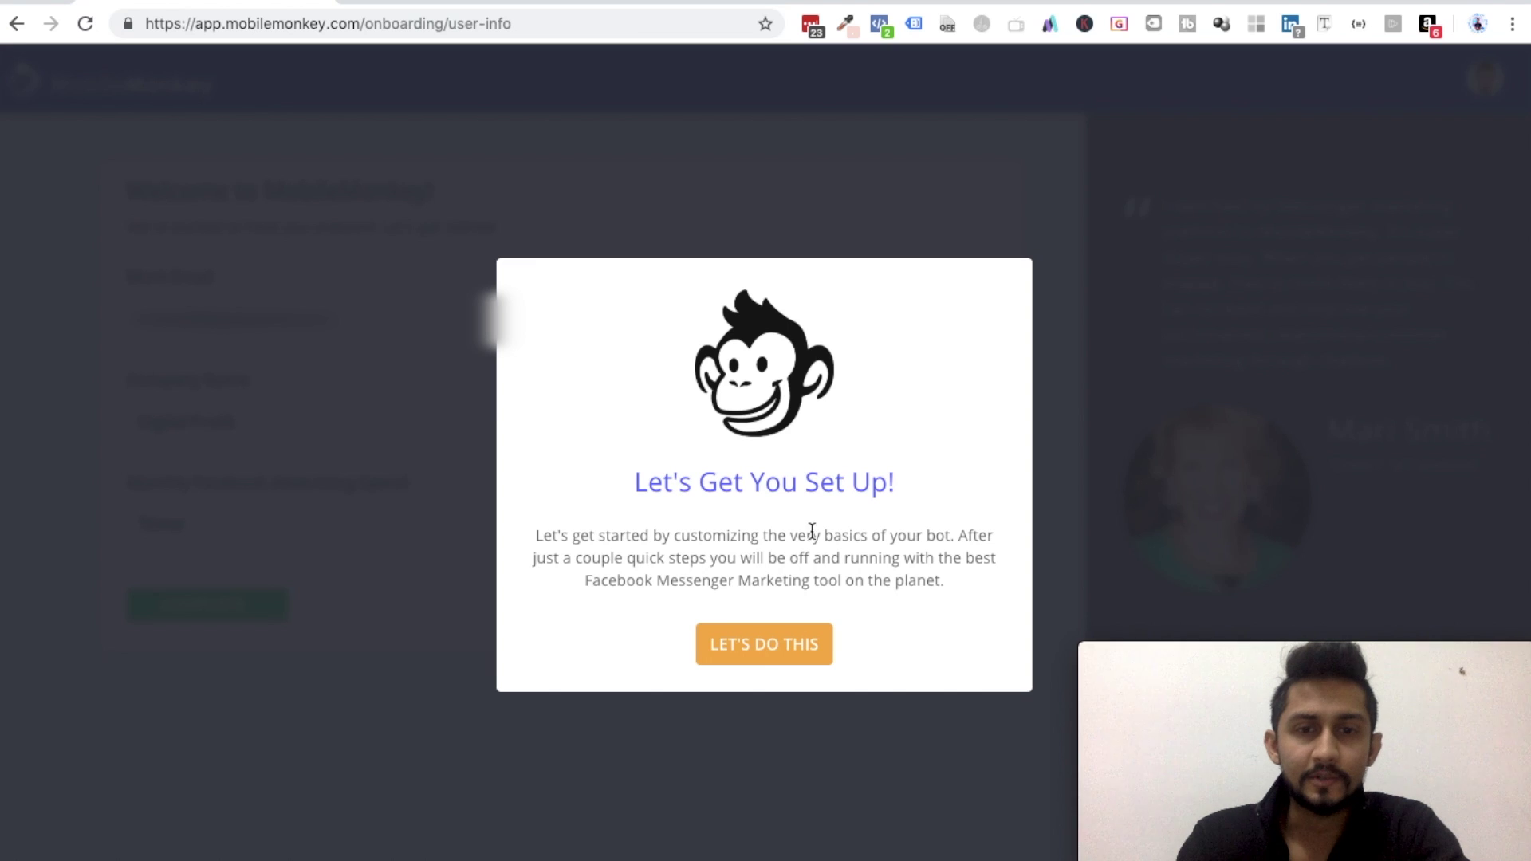
- Accept the default welcome message and its opt-in/opt-out replies to load the Messenger test preview
{"action": "left_click", "coordinate": [771, 651]}
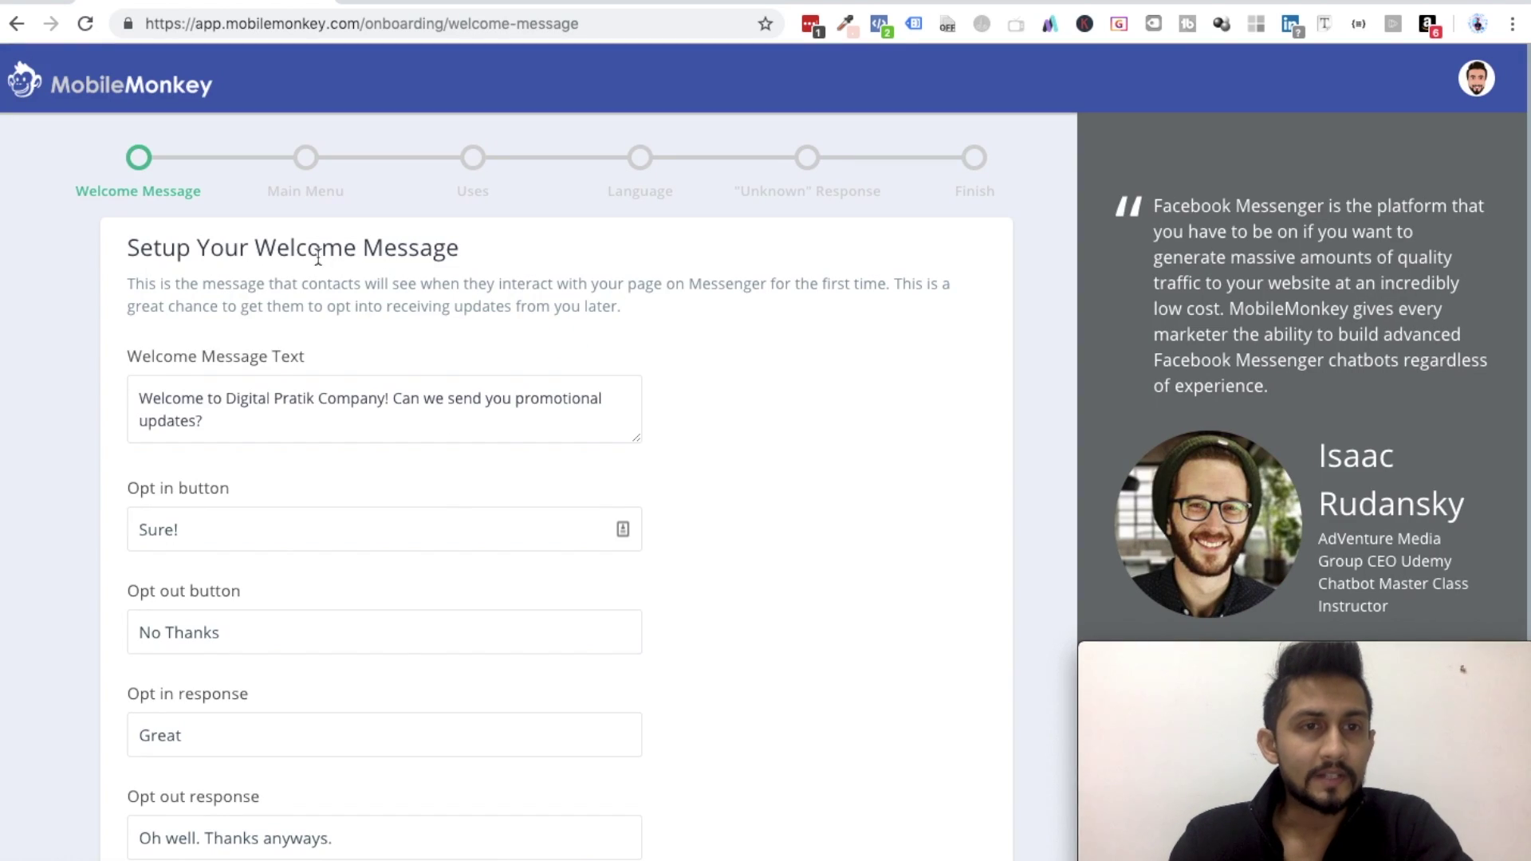
{"action": "triple_click", "coordinate": [329, 405]}
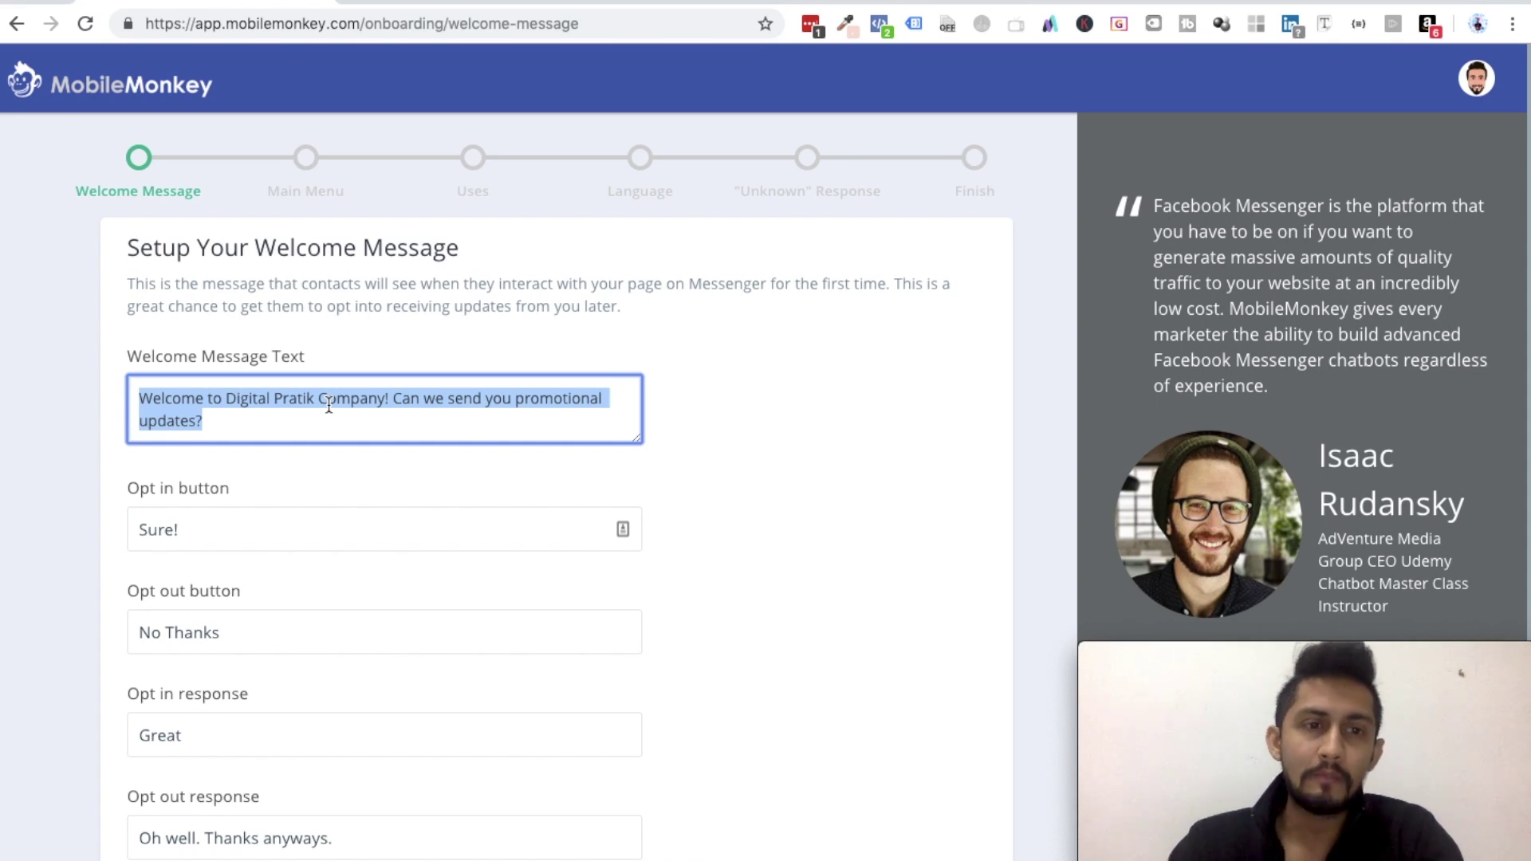
{"action": "scroll", "coordinate": [214, 711], "scroll_direction": "down", "scroll_amount": 2}
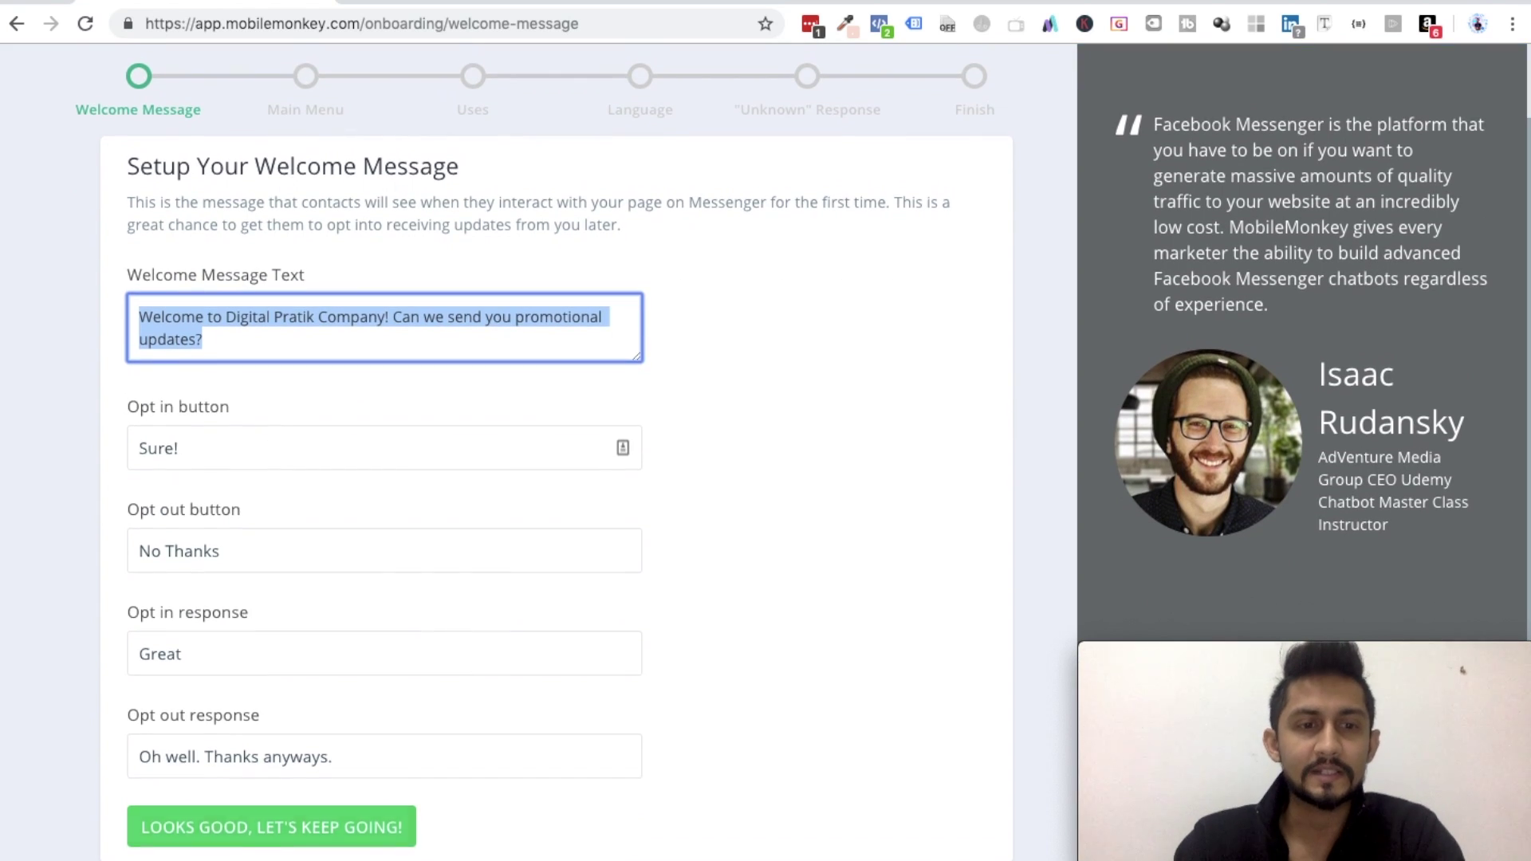
{"action": "left_click", "coordinate": [280, 828]}
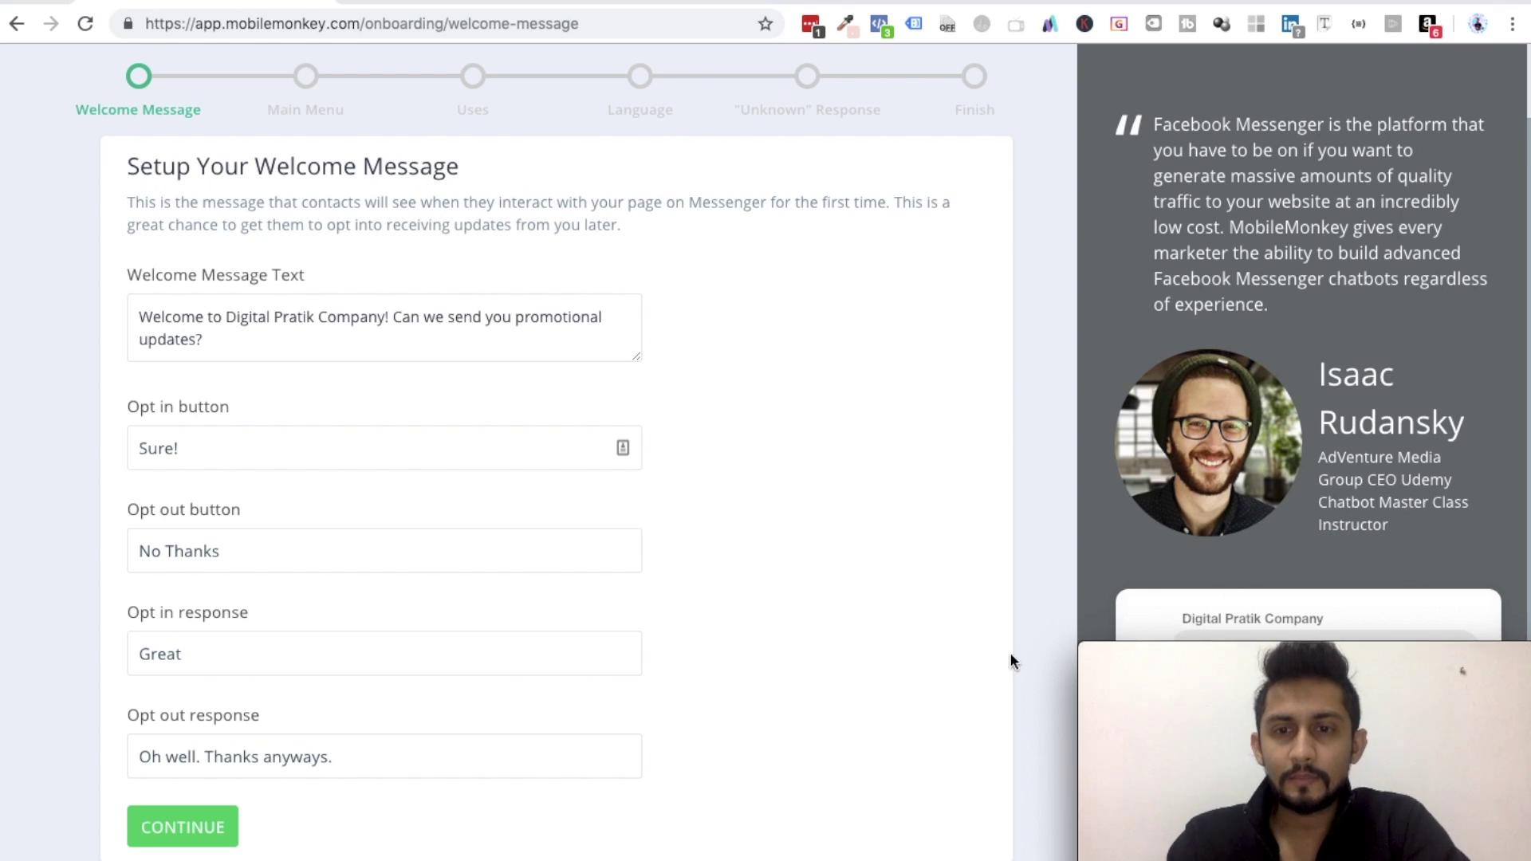
{"action": "mouse_move", "coordinate": [1170, 691]}
{"action": "left_click_drag", "start_coordinate": [1233, 653], "coordinate": [1215, 99]}
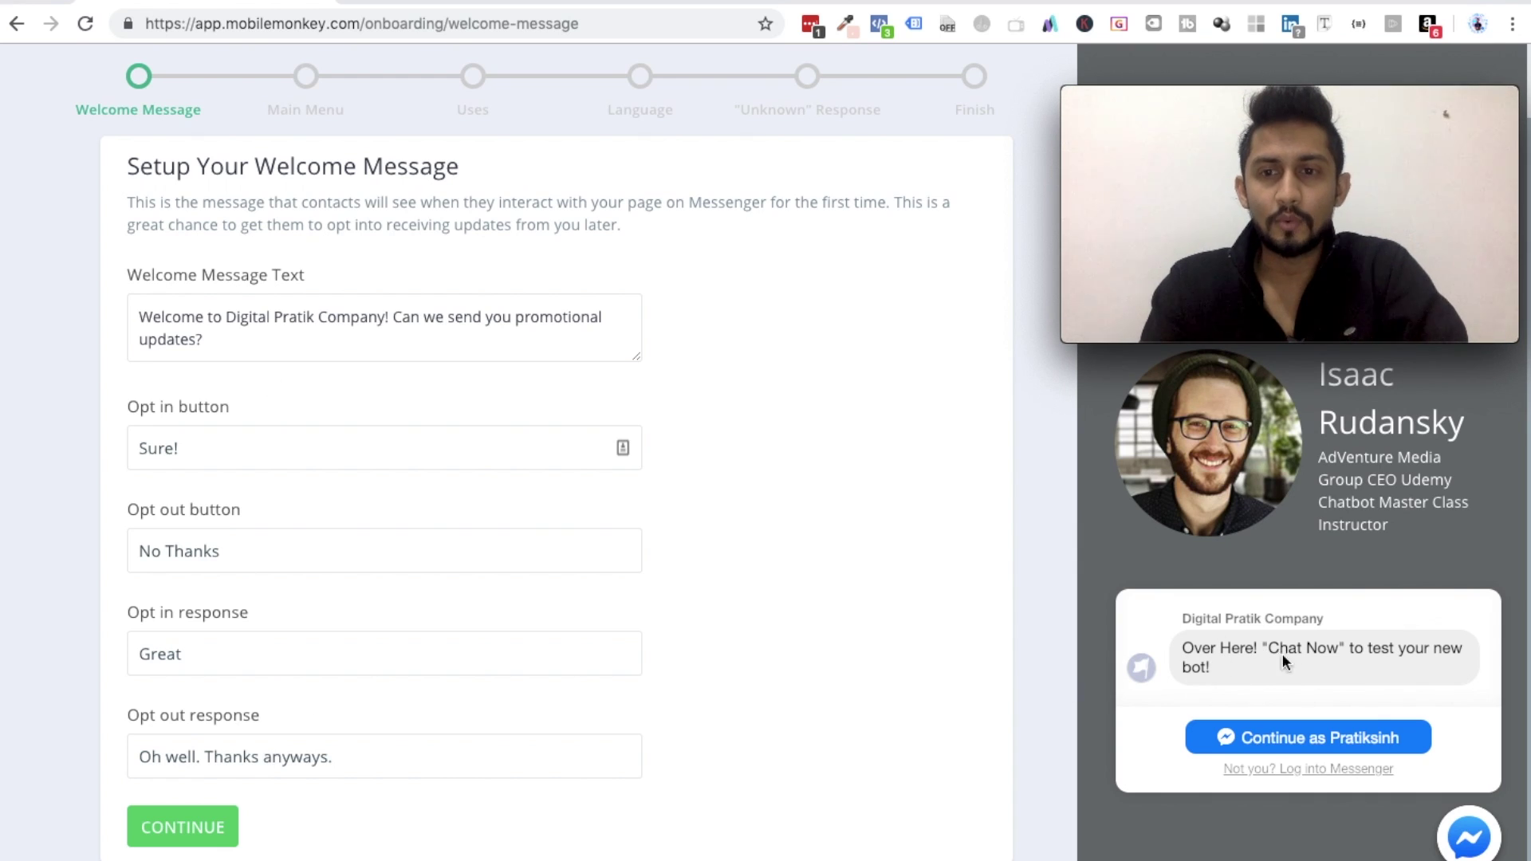
- Test-chat the Digital Pratik Company bot, replying No Thanks to get 'Oh well. Thanks anyways.'
{"action": "left_click", "coordinate": [1277, 741]}
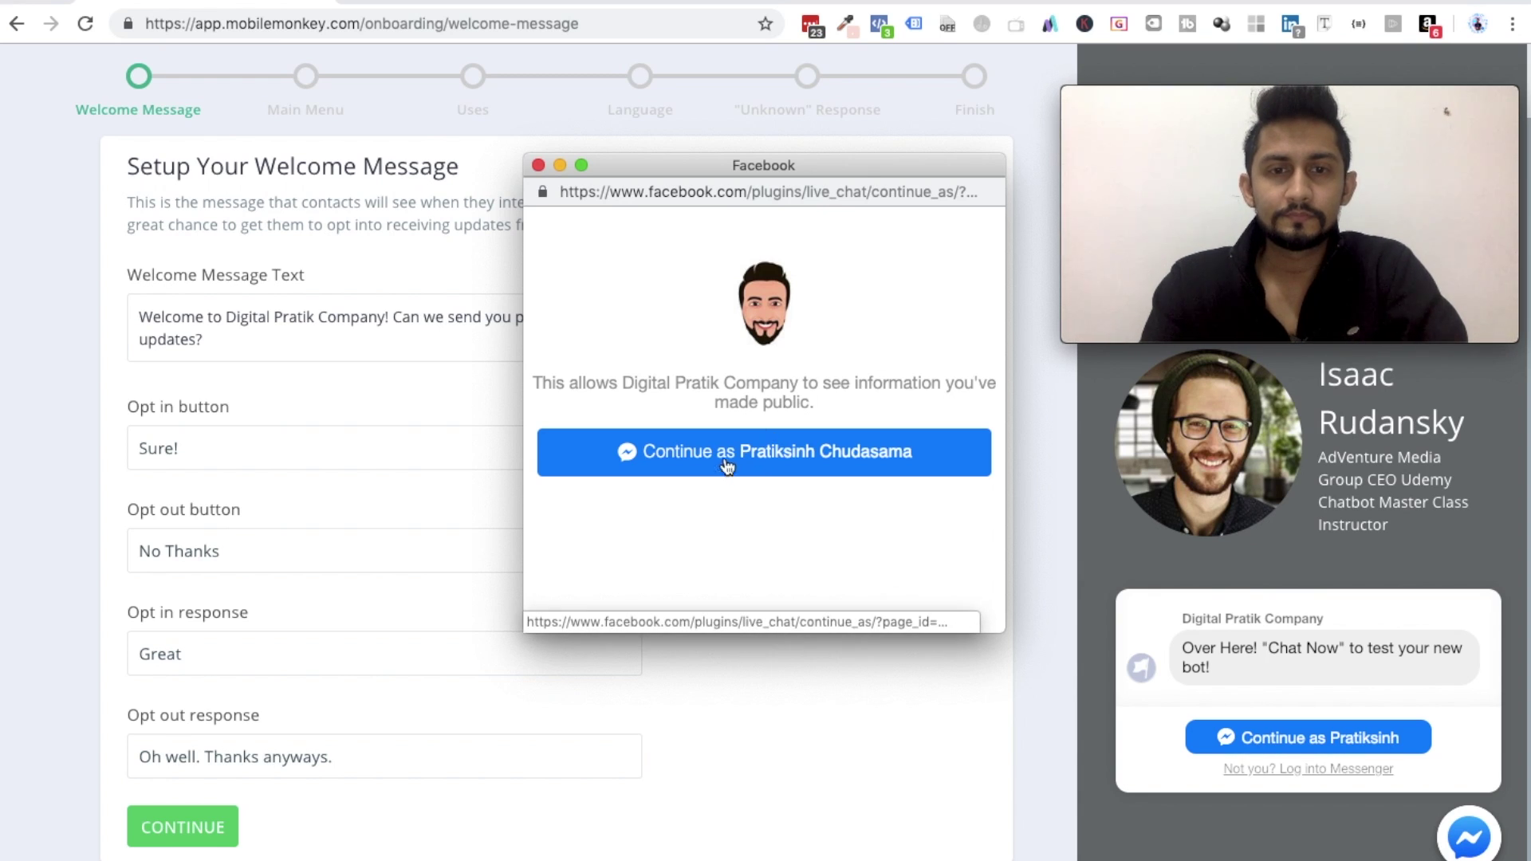
{"action": "left_click", "coordinate": [763, 458]}
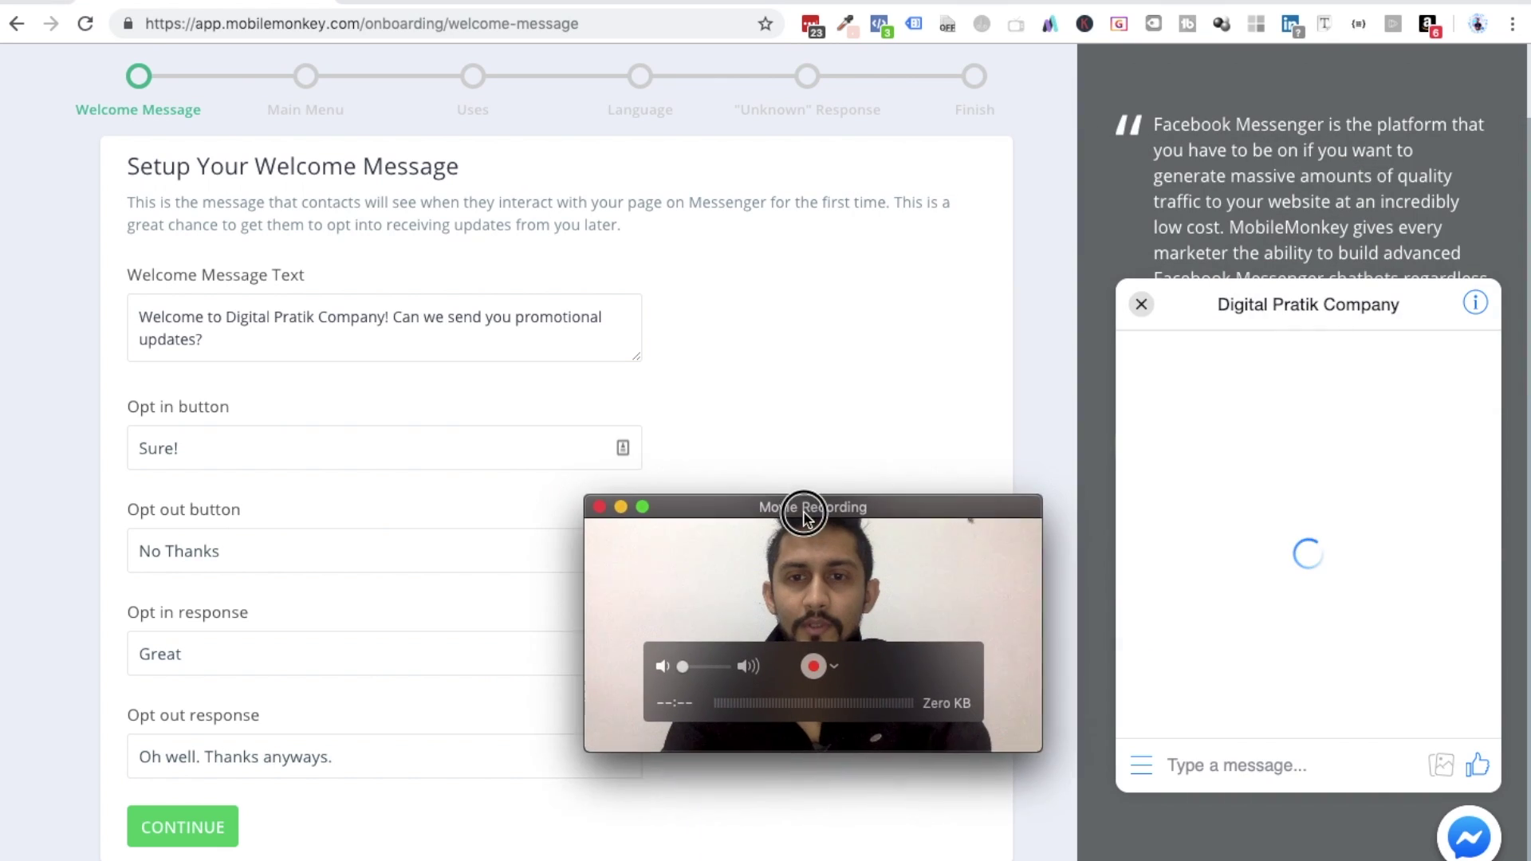
{"action": "left_click_drag", "start_coordinate": [806, 516], "coordinate": [824, 591]}
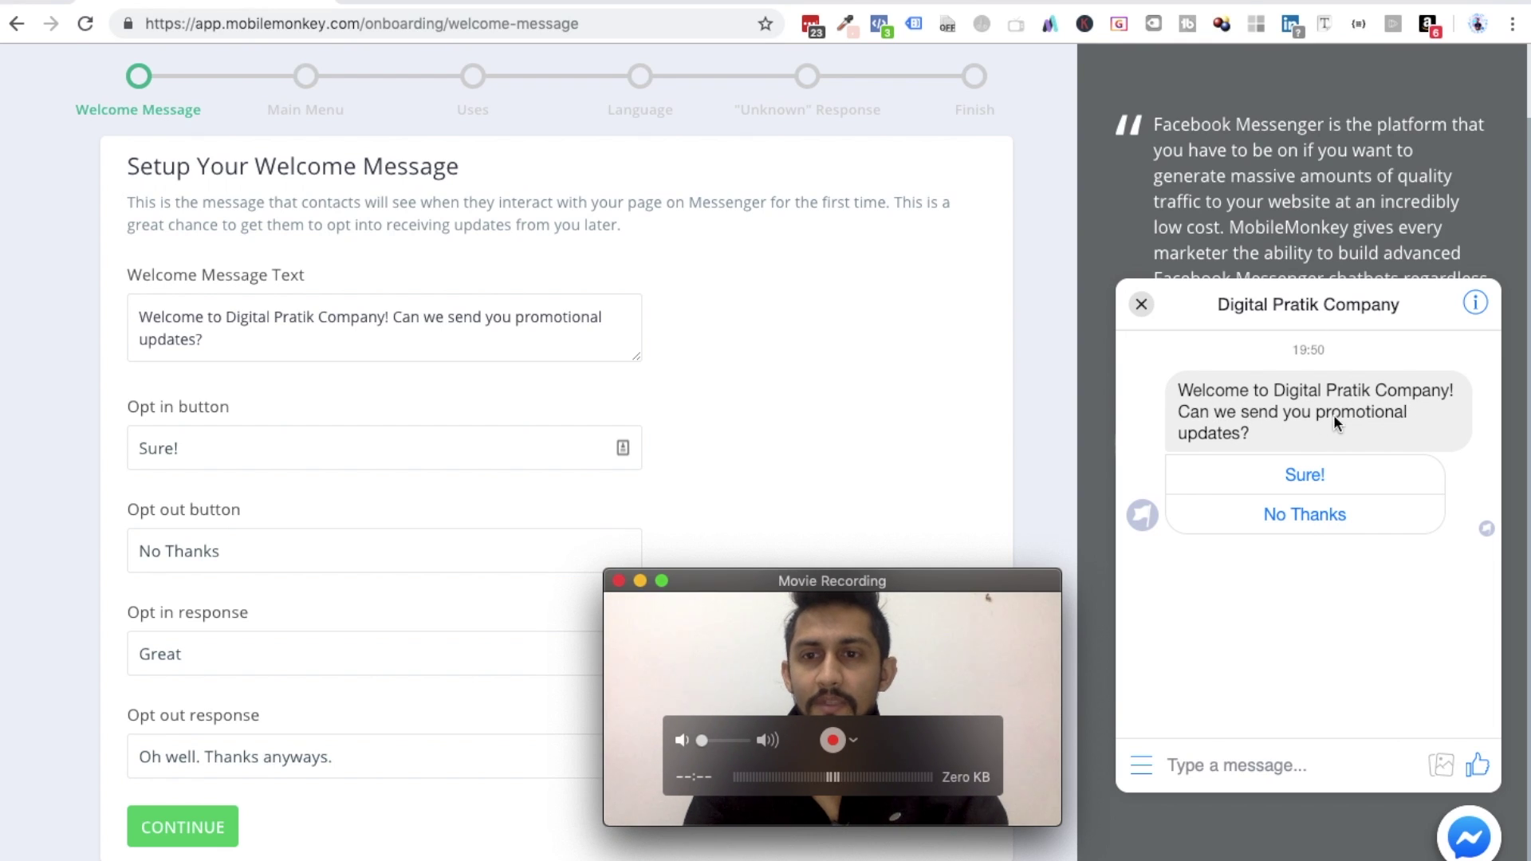
{"action": "left_click", "coordinate": [1284, 522]}
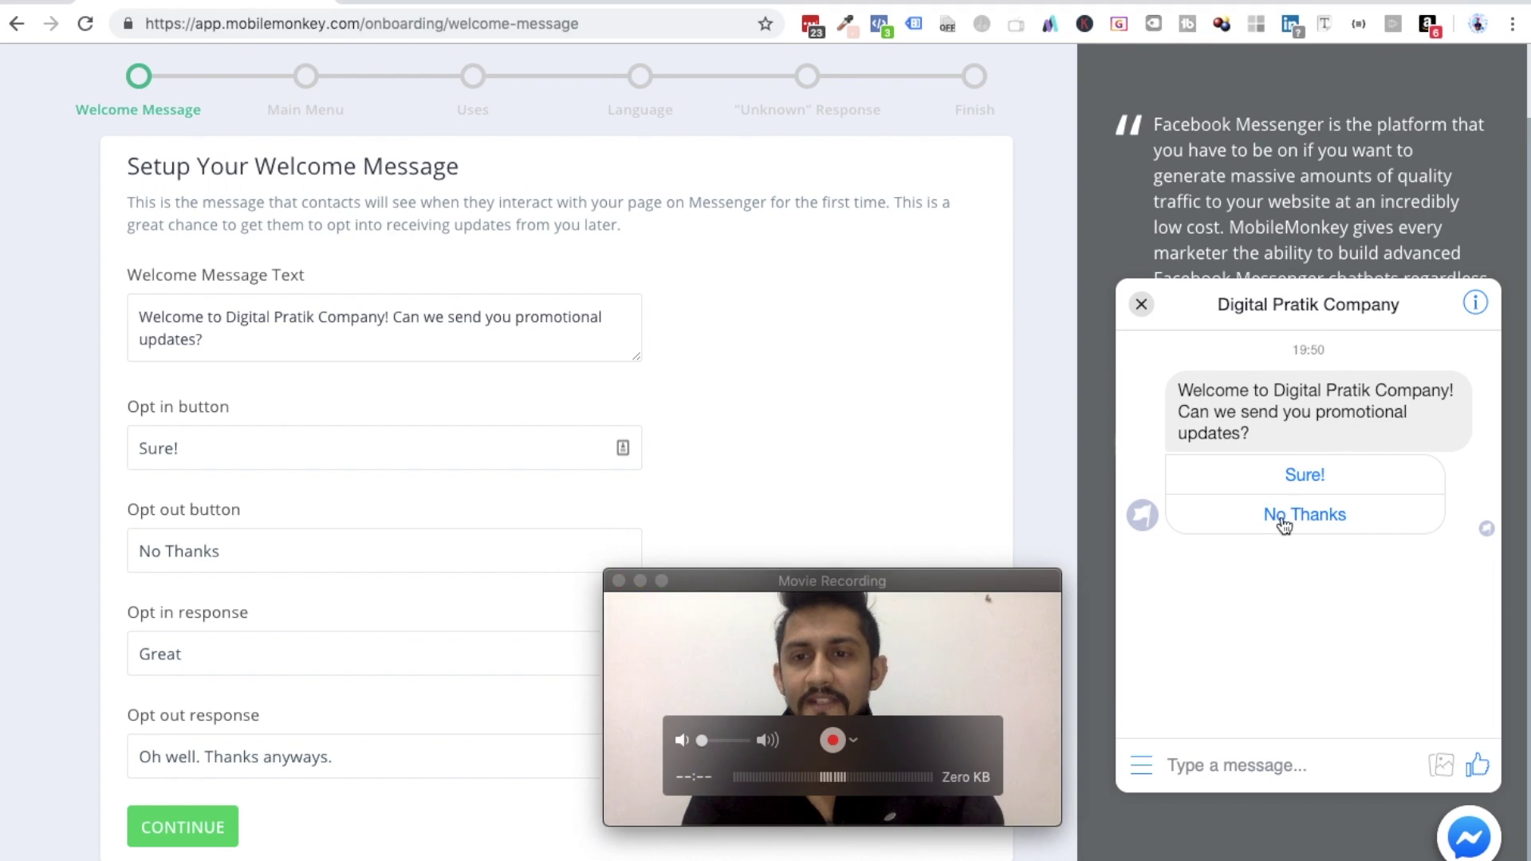
{"action": "left_click", "coordinate": [1284, 522]}
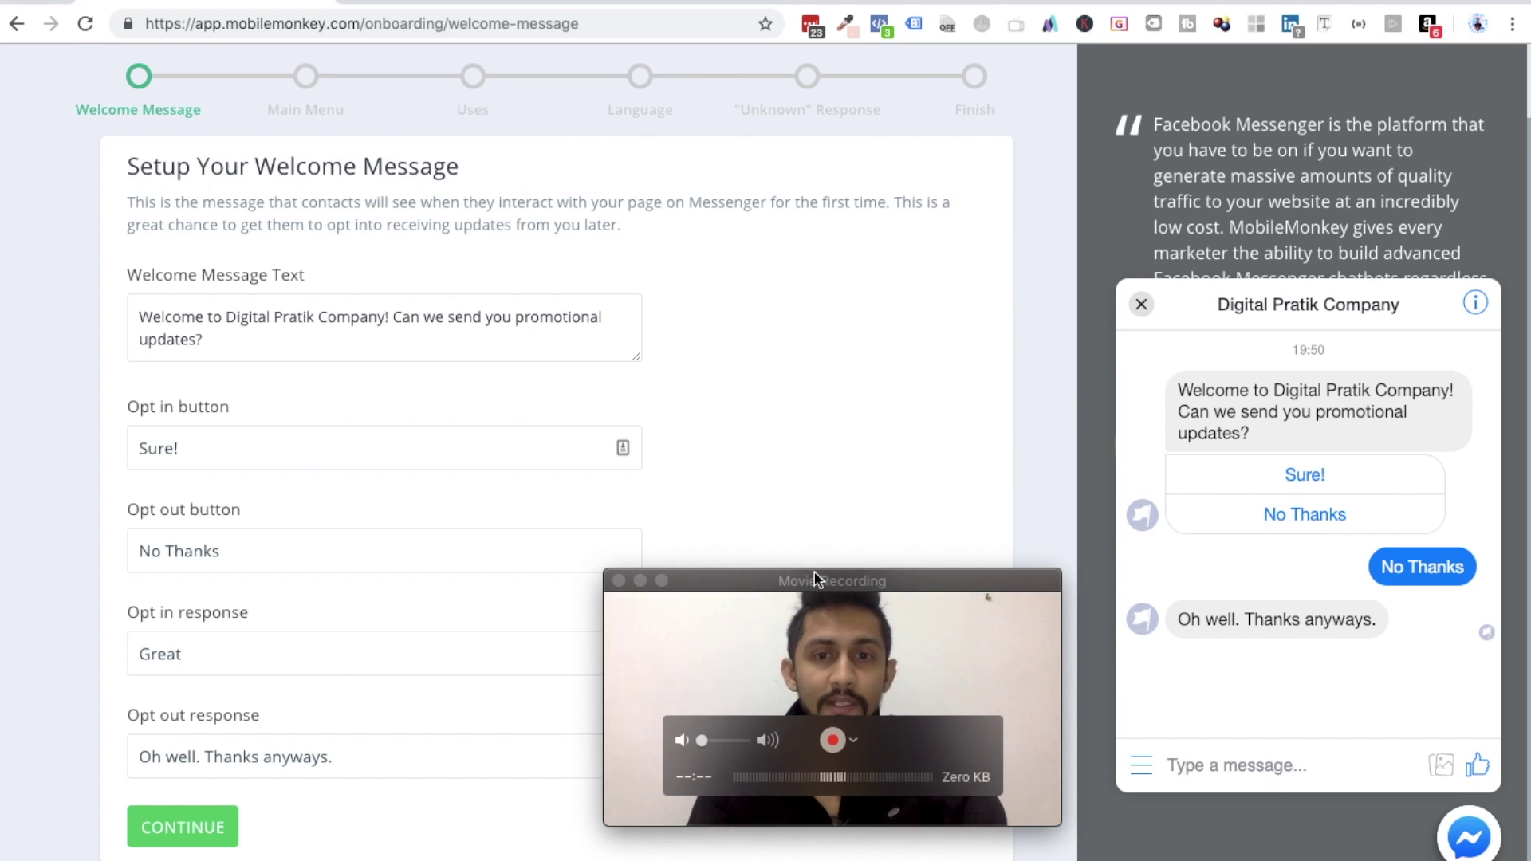
{"action": "left_click_drag", "start_coordinate": [777, 582], "coordinate": [1250, 657]}
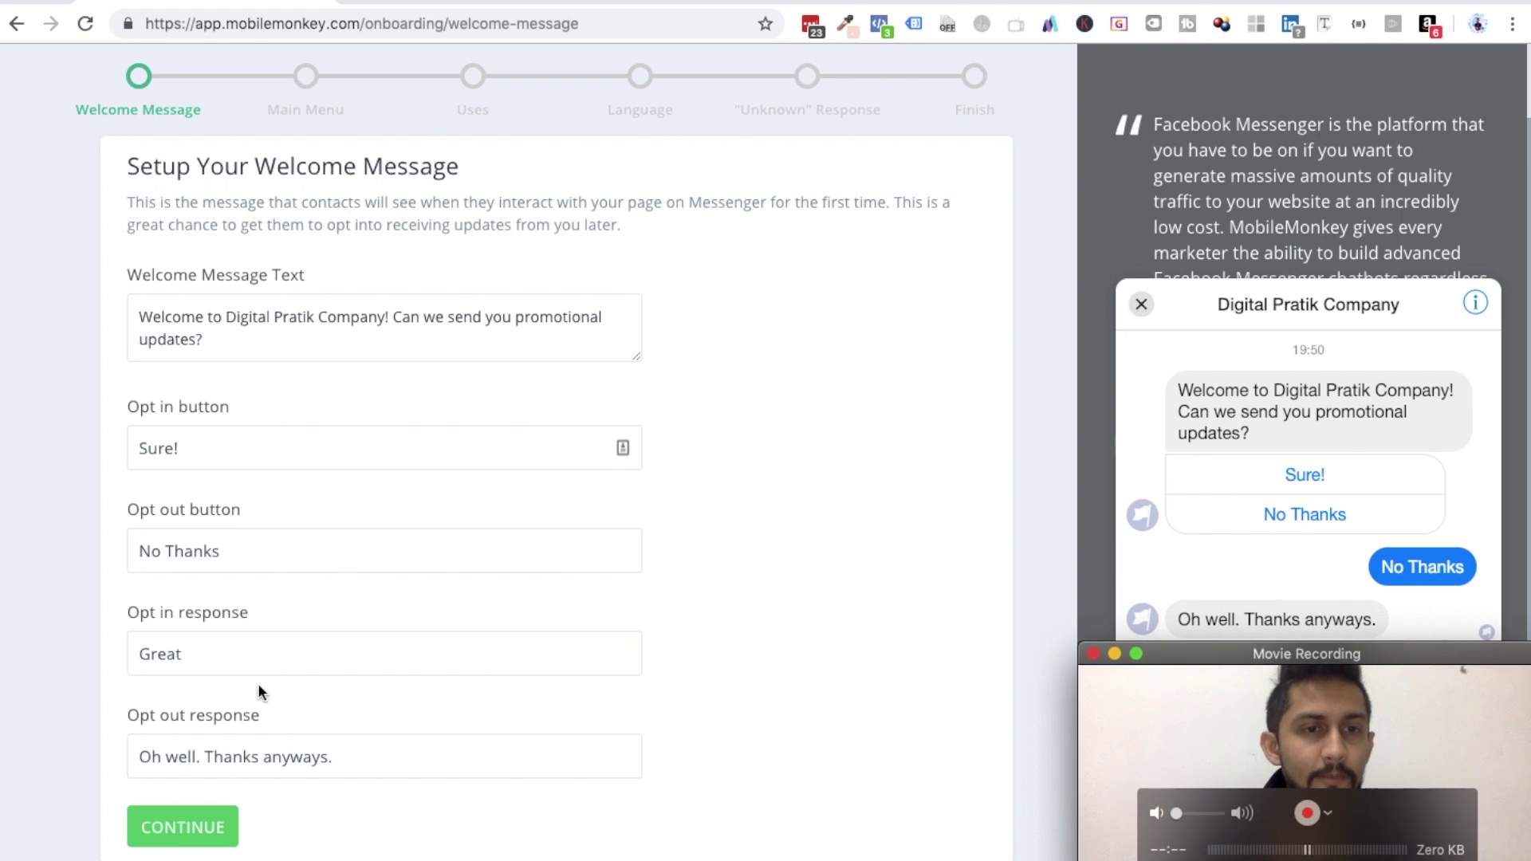
{"action": "left_click", "coordinate": [164, 826]}
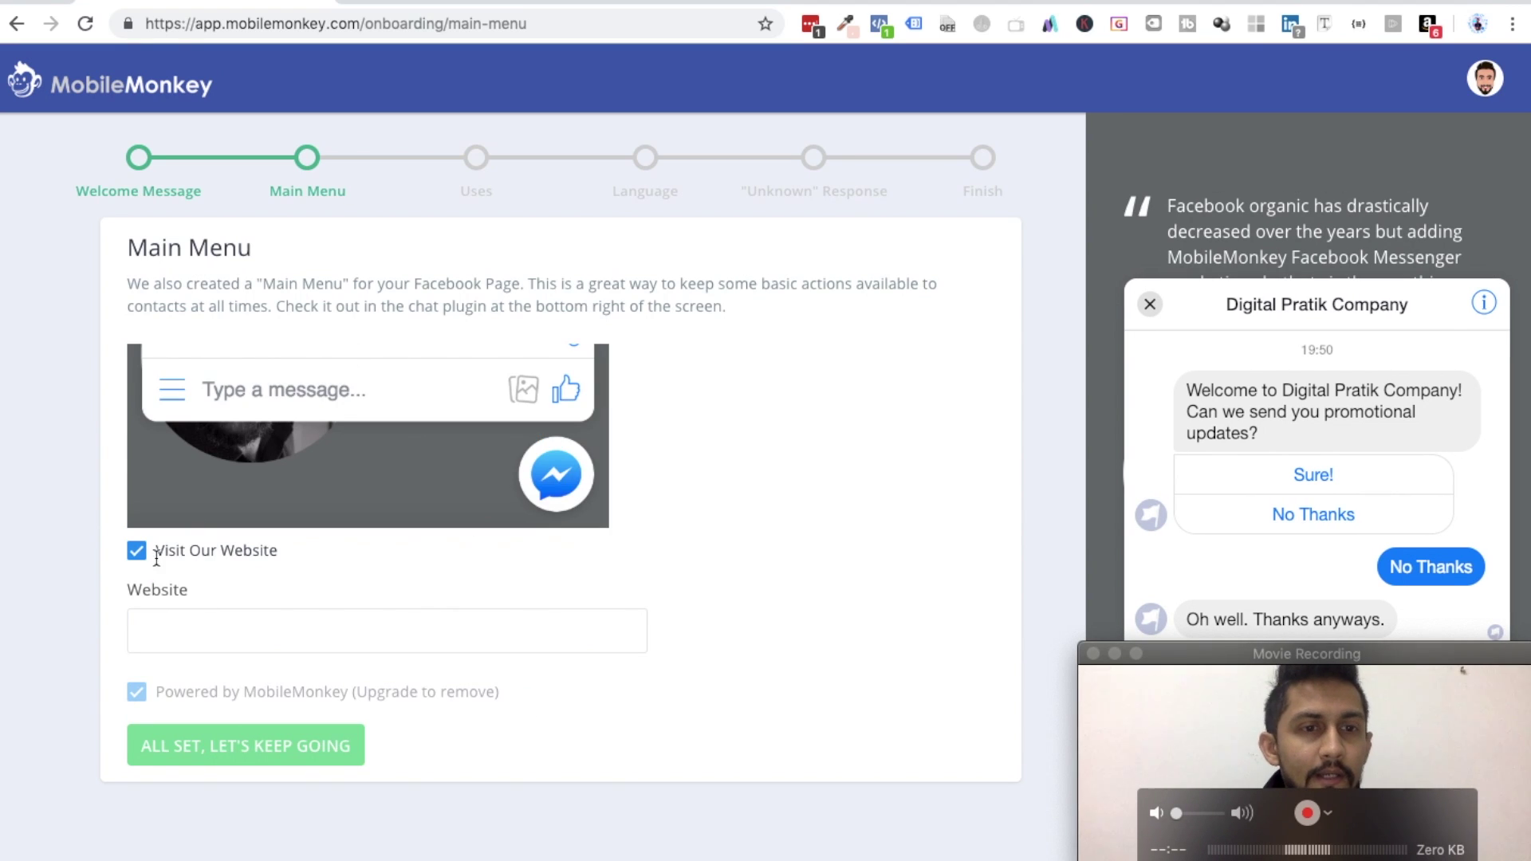
{"action": "left_click", "coordinate": [187, 644]}
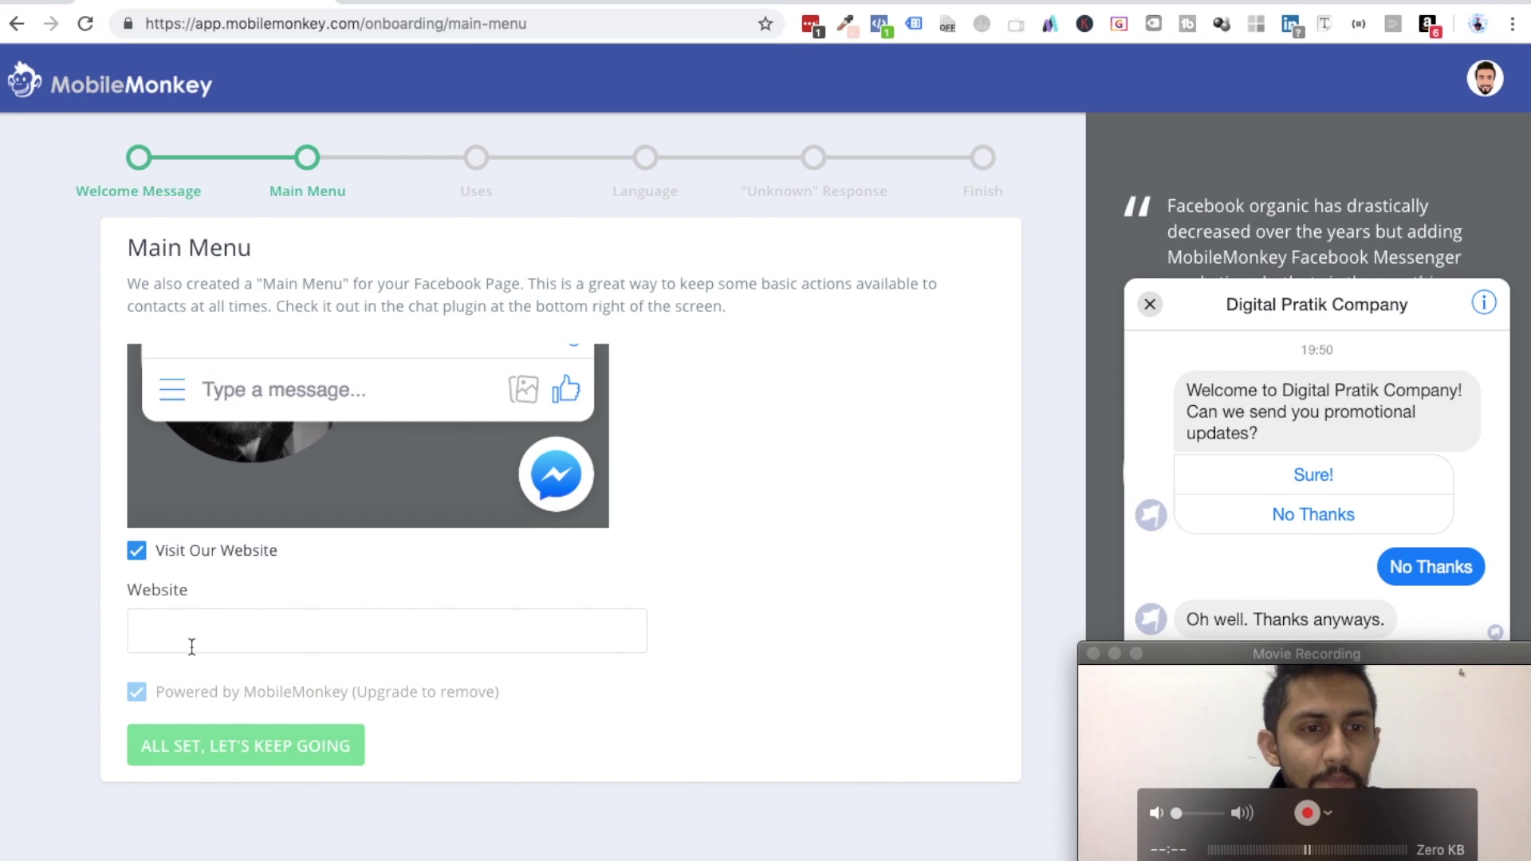
{"action": "type", "text": "https://dgi"}
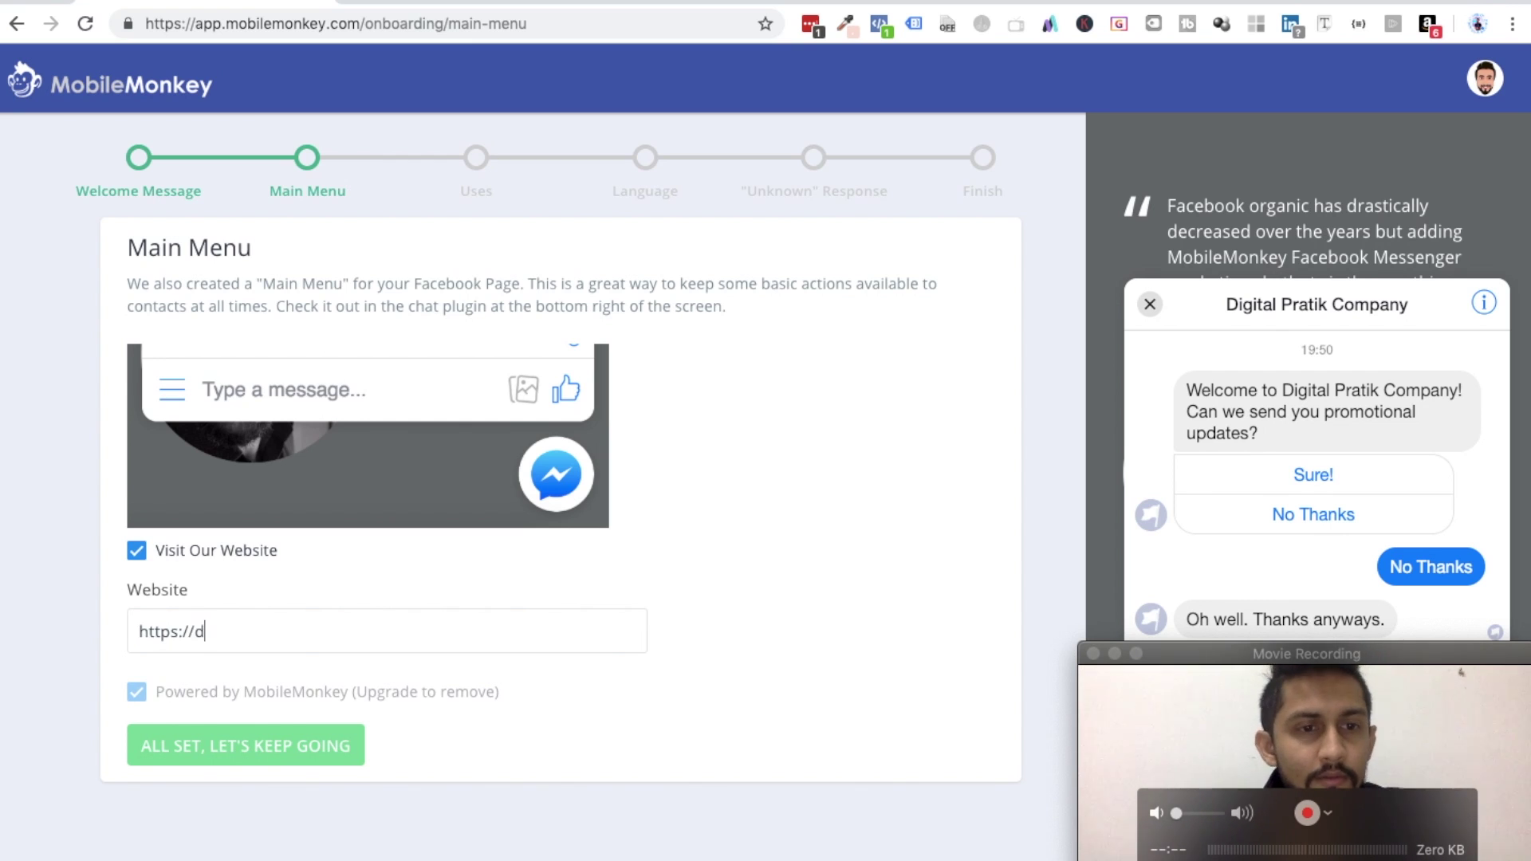
{"action": "key", "text": "BackSpace"}
{"action": "key", "text": "BackSpace"}
{"action": "type", "text": "igitalpra"}
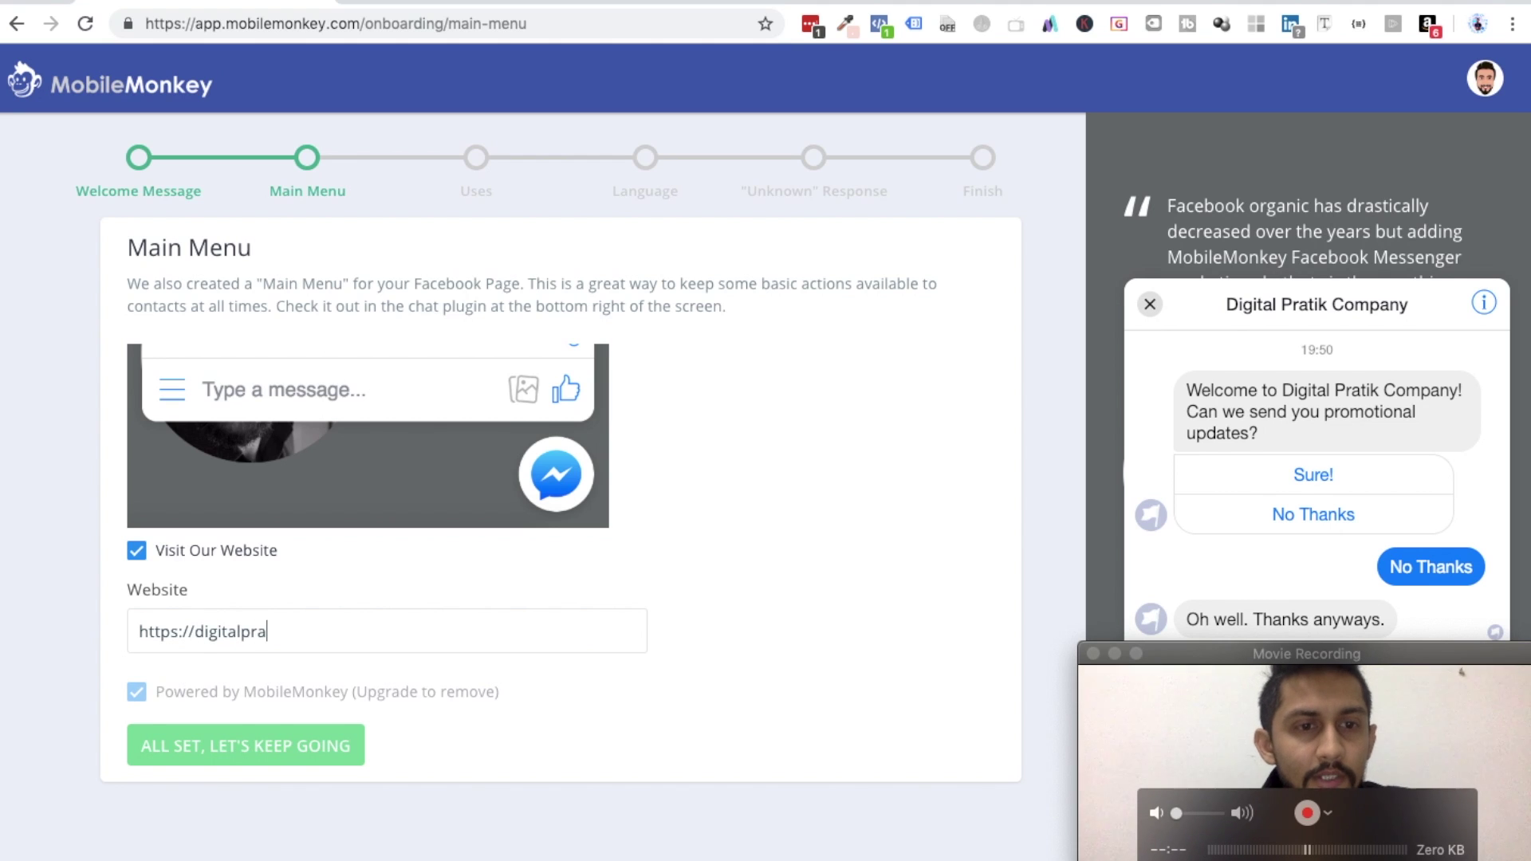
{"action": "type", "text": "tik.com"}
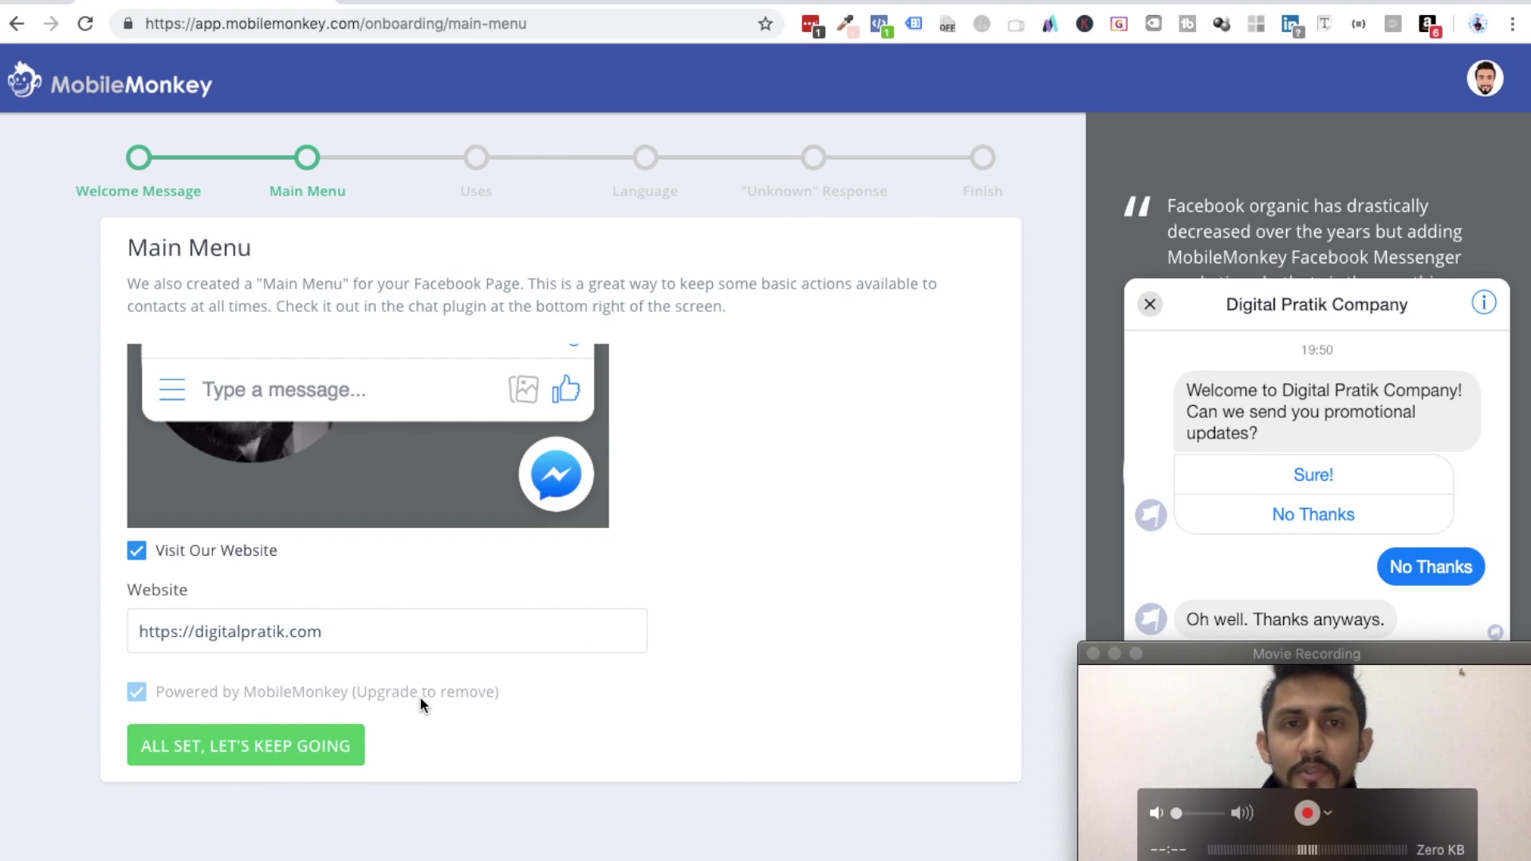
{"action": "left_click", "coordinate": [226, 754]}
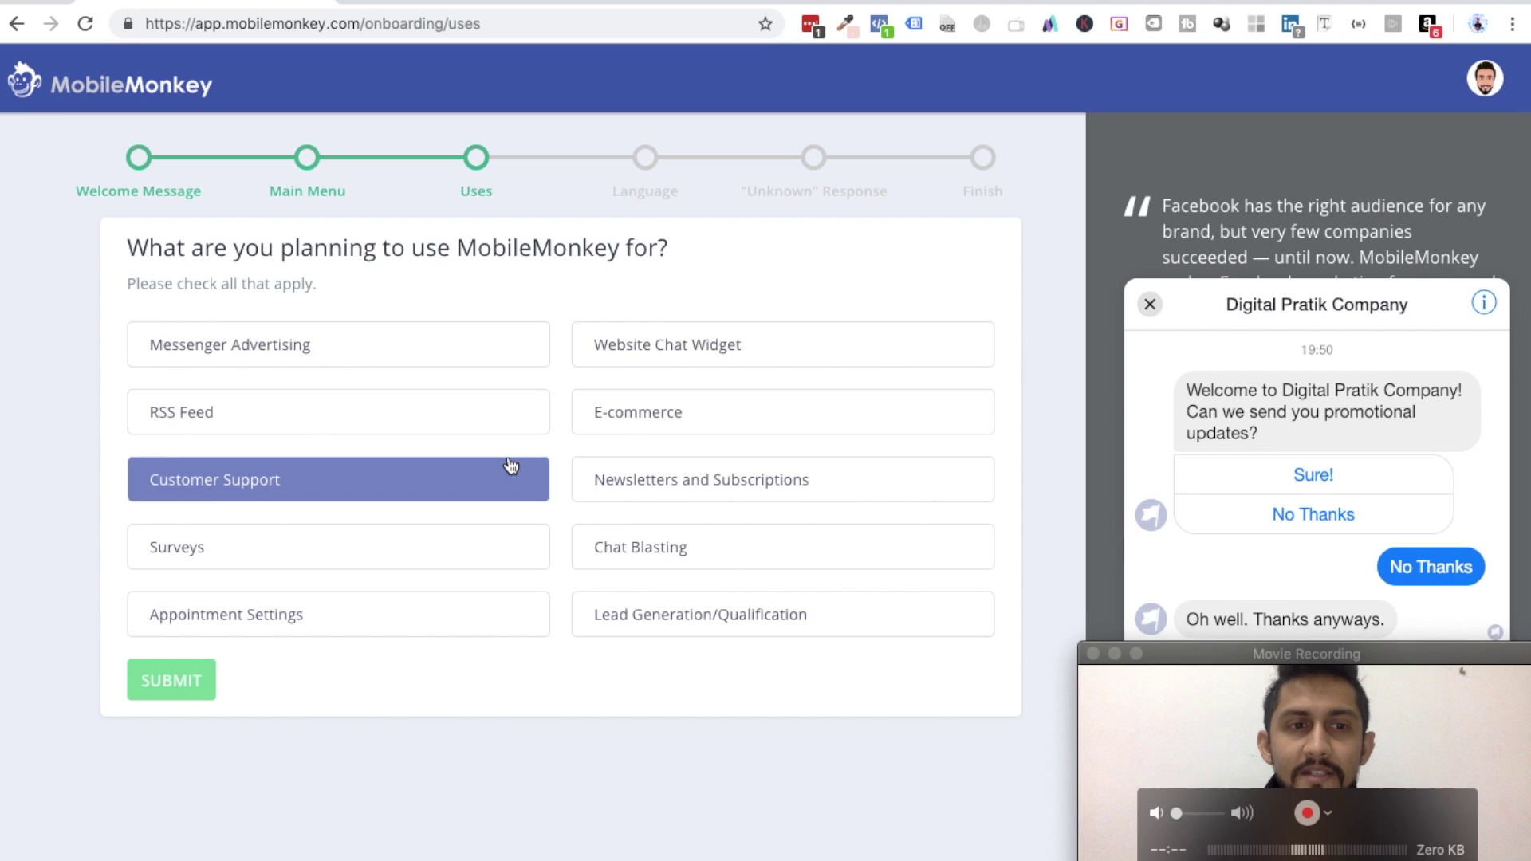
- Submit Messenger Advertising, Customer Support, Surveys, Appointment Settings, Chat Widget, Newsletters, Chat Blasting and Lead Generation as uses
{"action": "left_click", "coordinate": [217, 358]}
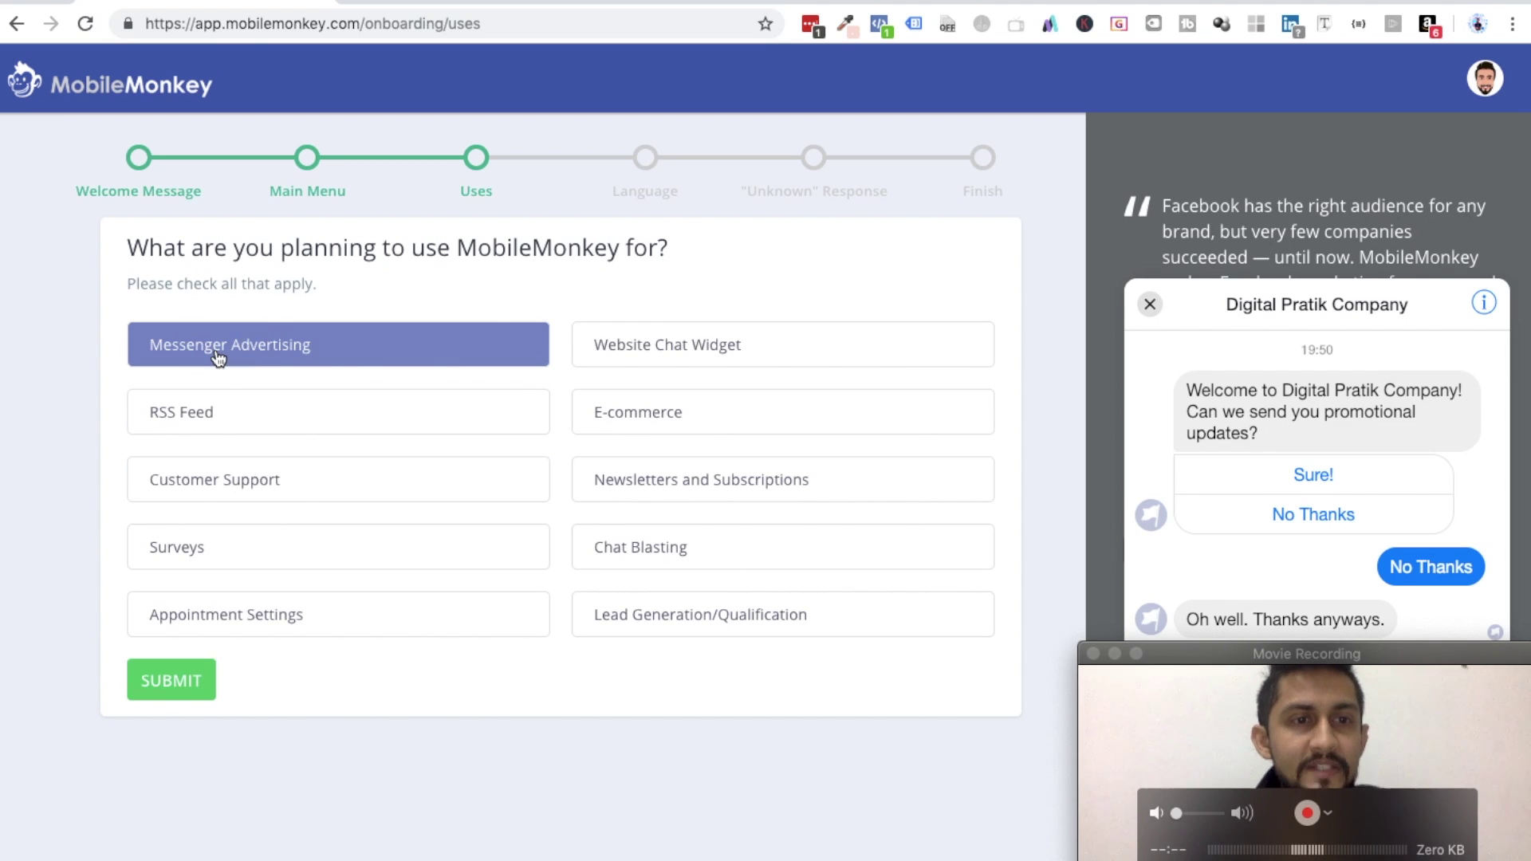
{"action": "left_click", "coordinate": [228, 488]}
{"action": "left_click", "coordinate": [205, 559]}
{"action": "left_click", "coordinate": [232, 624]}
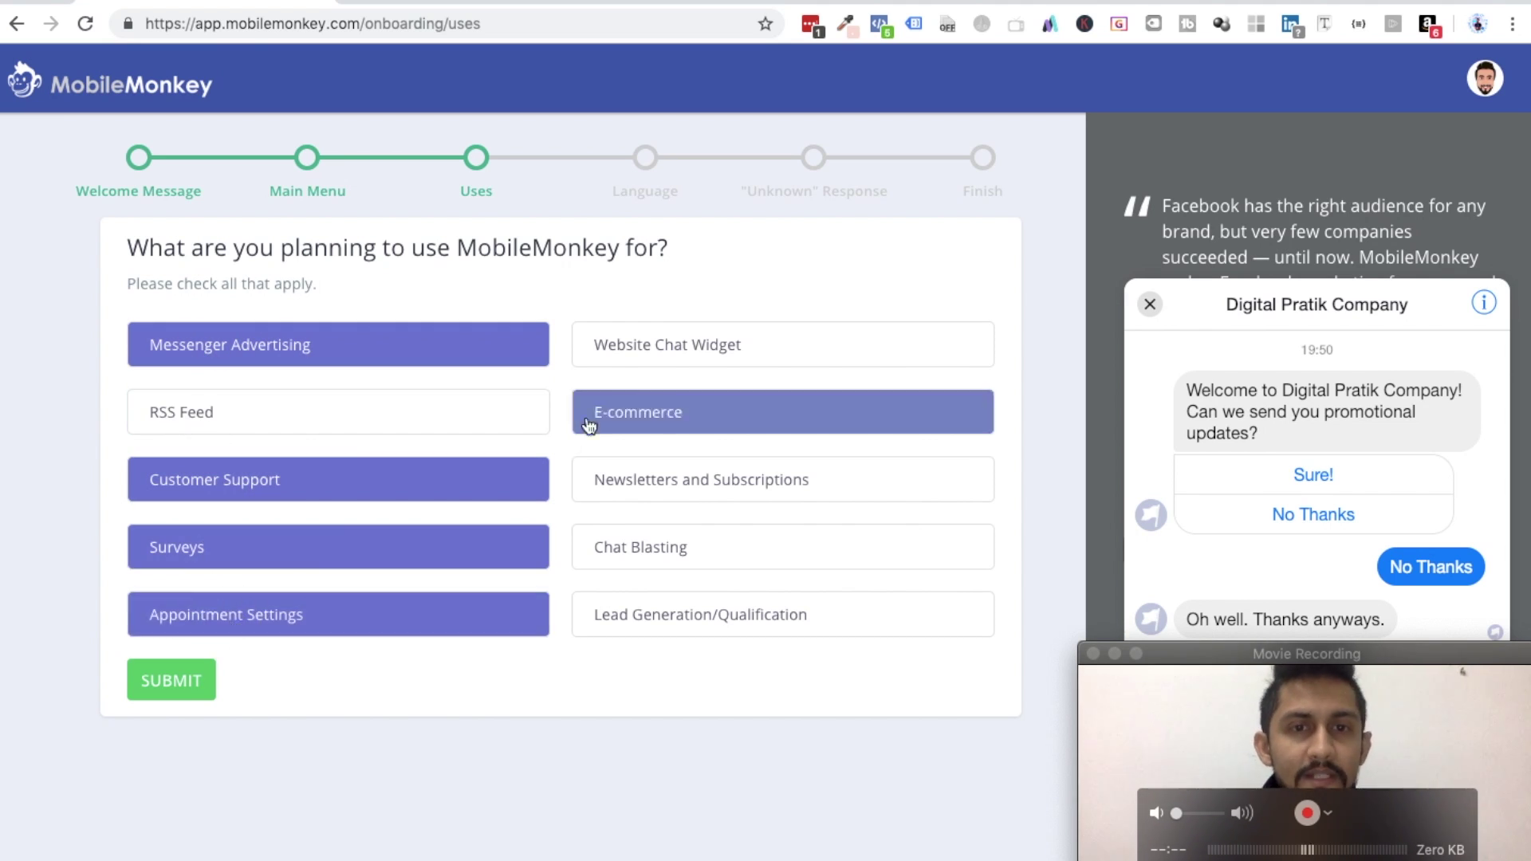
{"action": "left_click", "coordinate": [650, 358]}
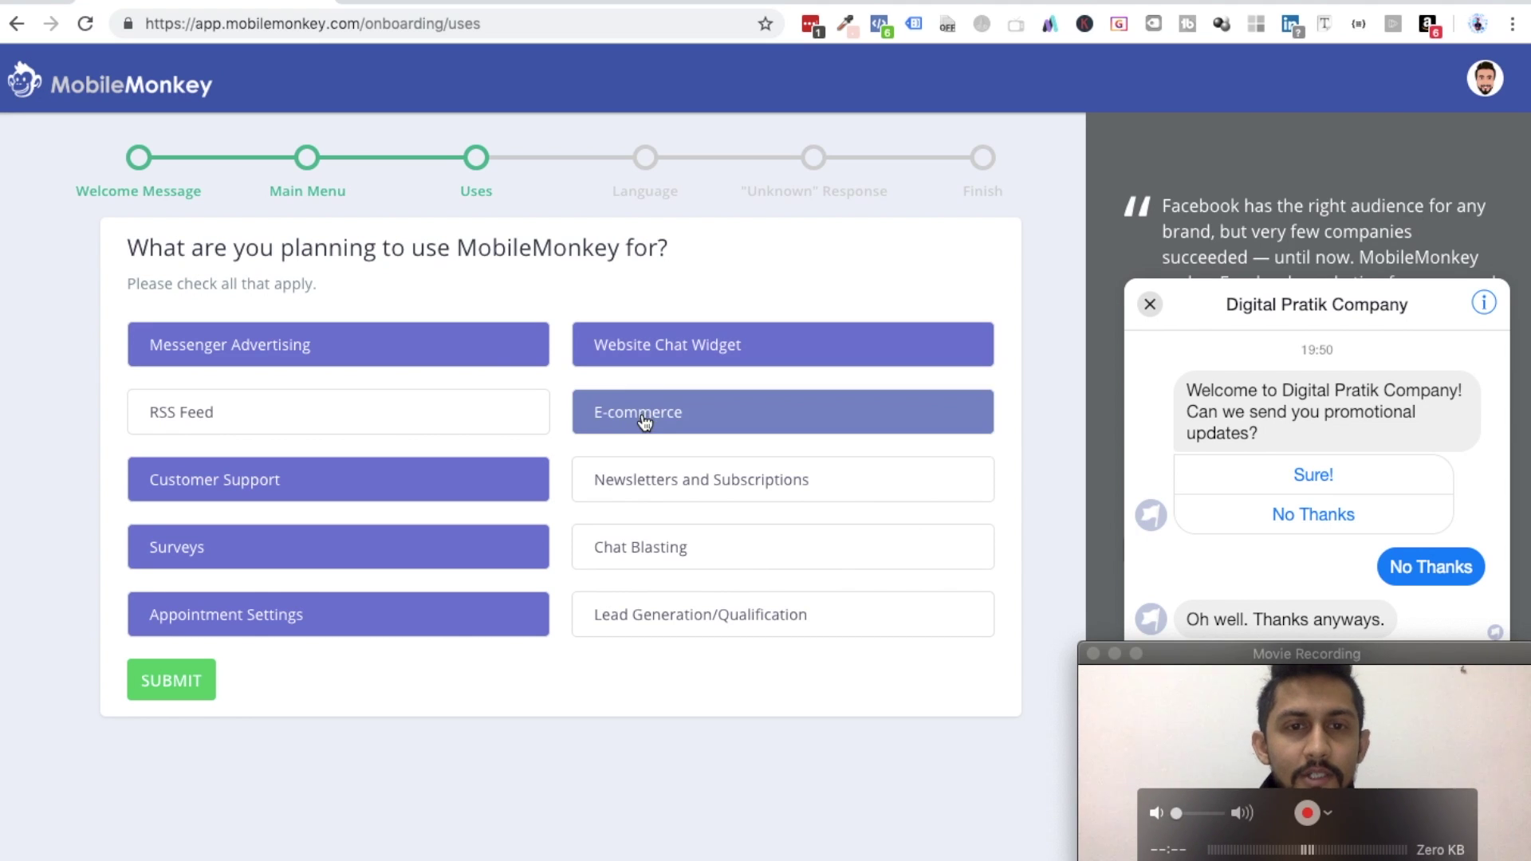
{"action": "left_click", "coordinate": [646, 425]}
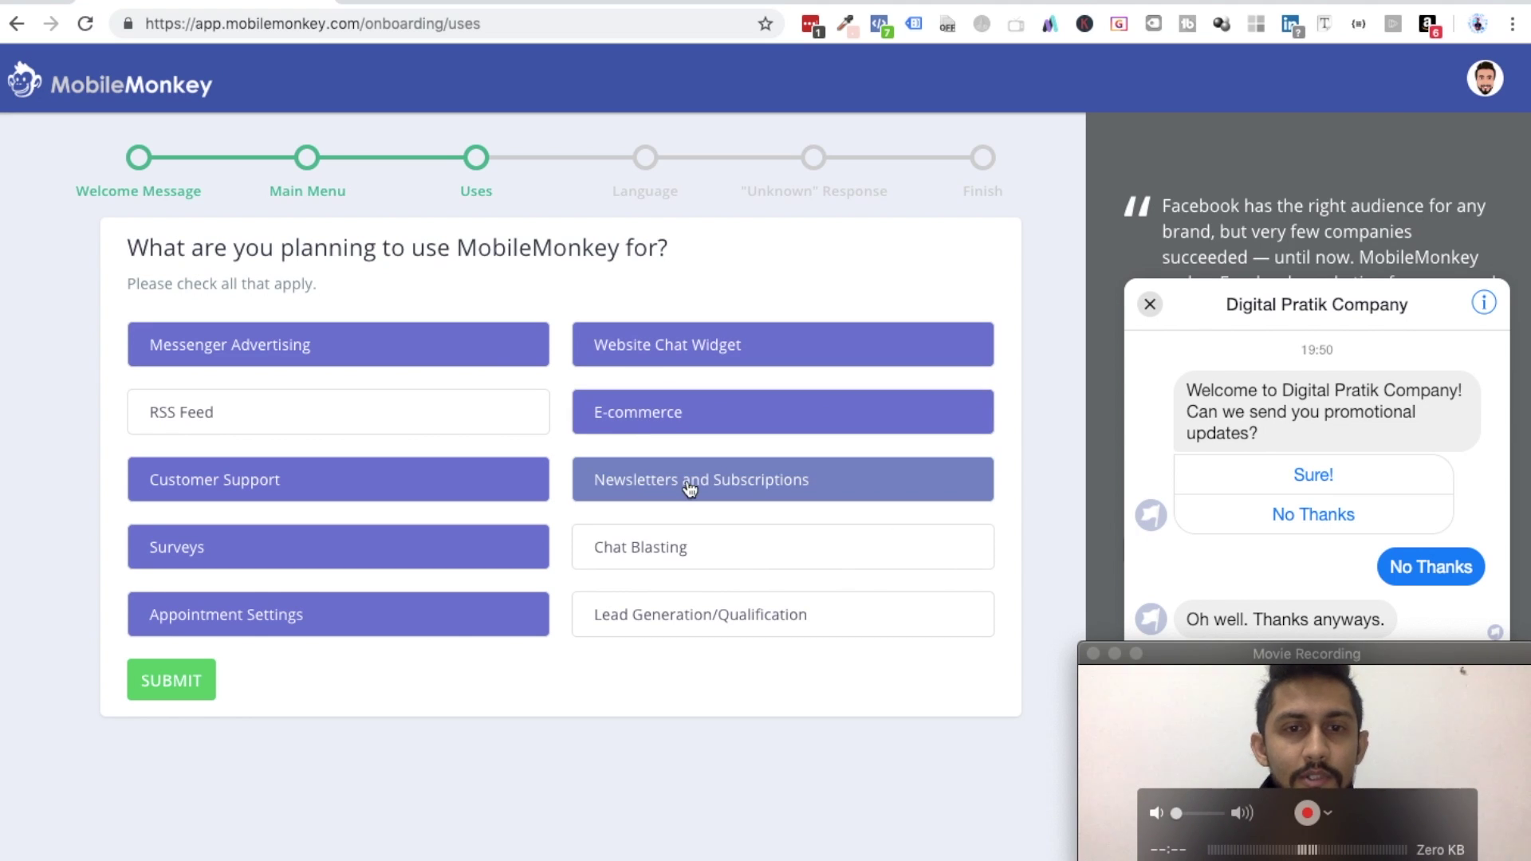
{"action": "left_click", "coordinate": [662, 549]}
{"action": "left_click", "coordinate": [684, 623]}
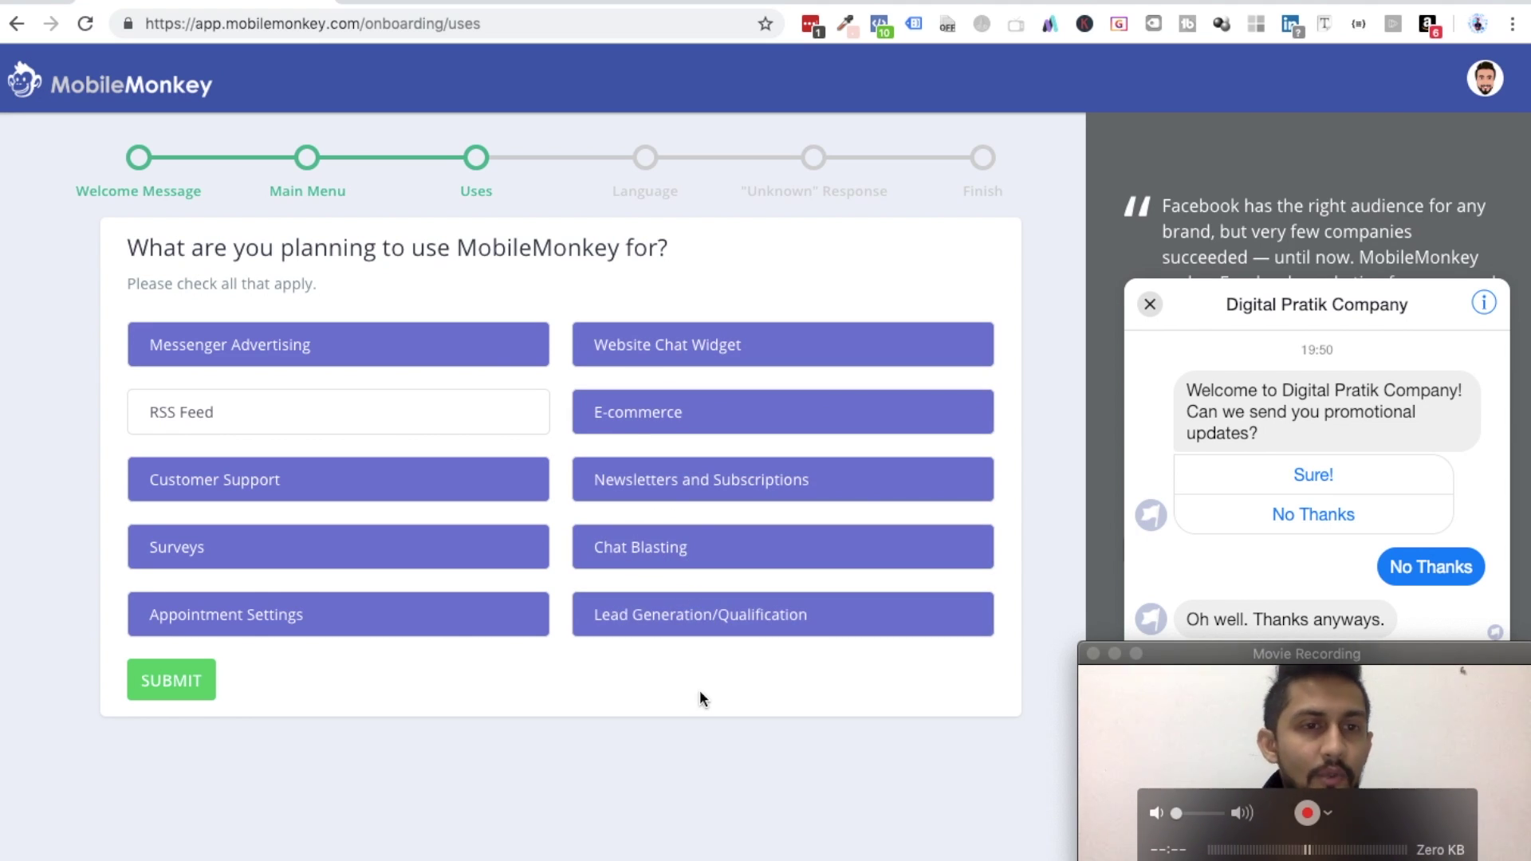
{"action": "left_click", "coordinate": [172, 675]}
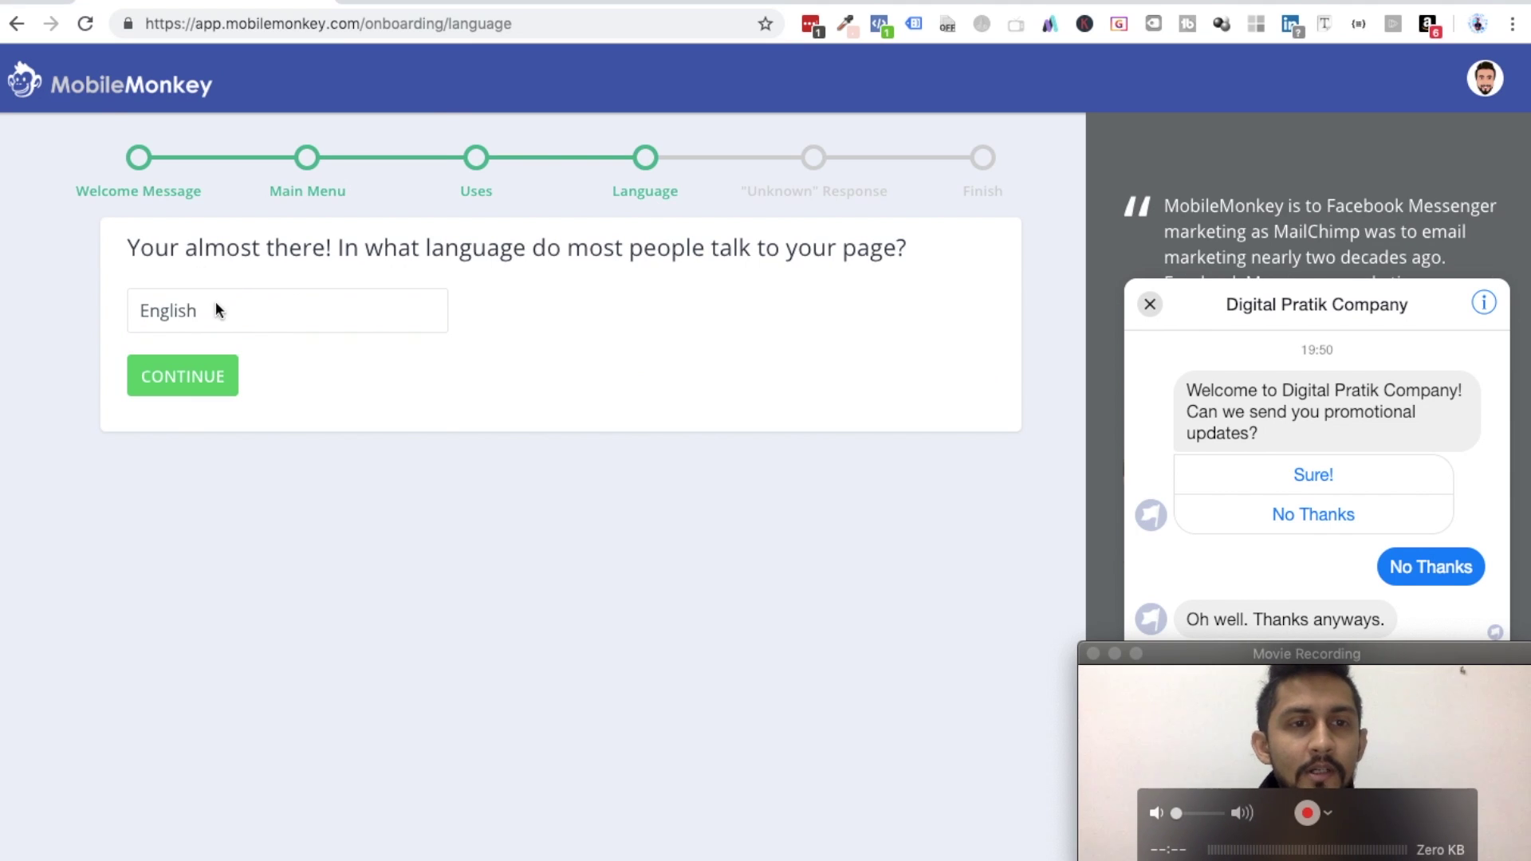
- Keep English as the page language and continue
{"action": "left_click", "coordinate": [216, 311]}
{"action": "left_click", "coordinate": [587, 445]}
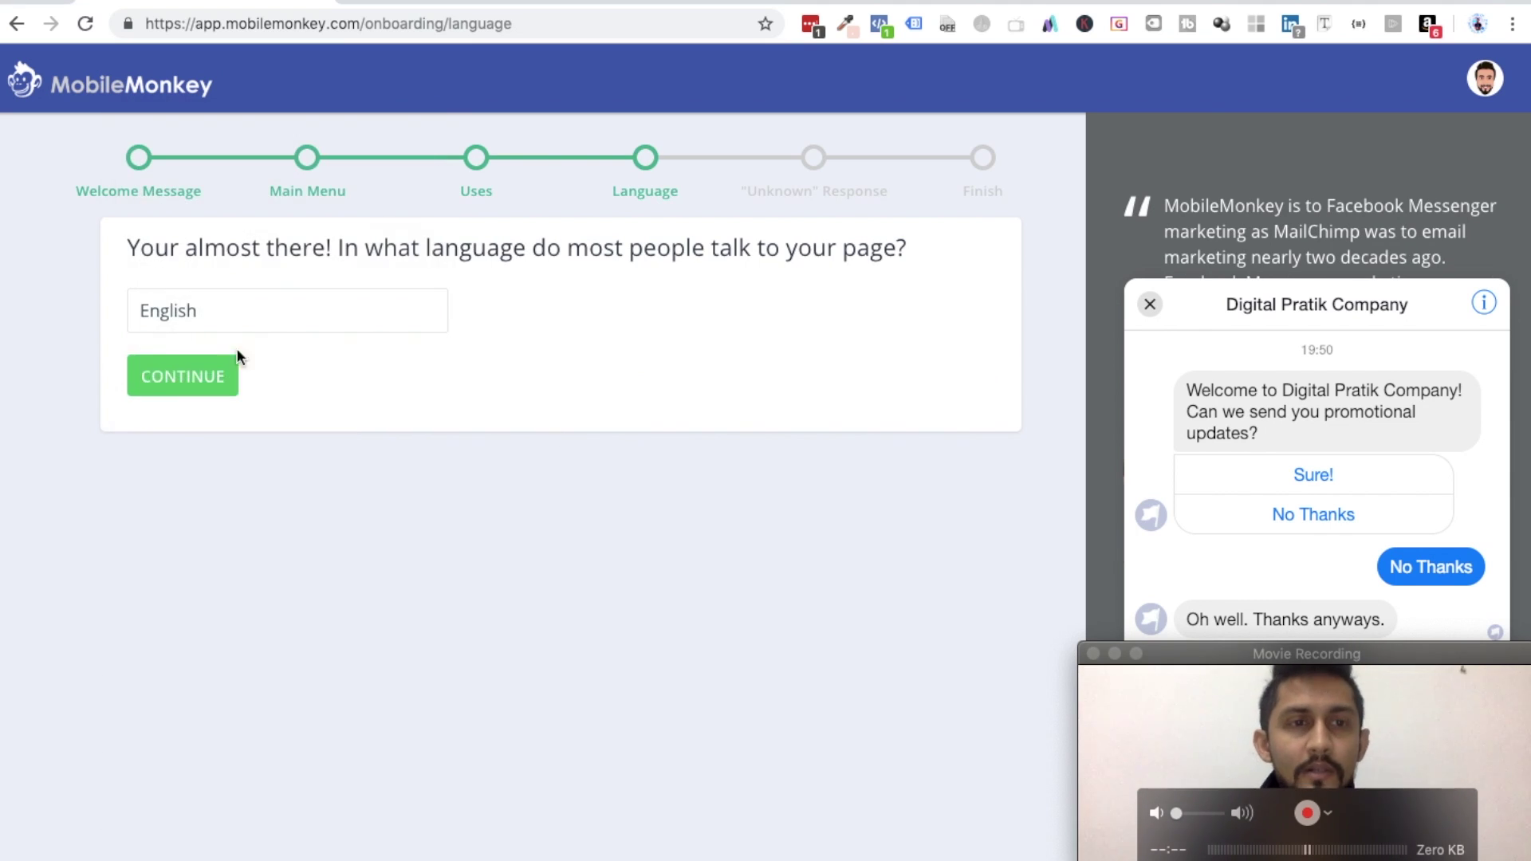
{"action": "left_click", "coordinate": [177, 382]}
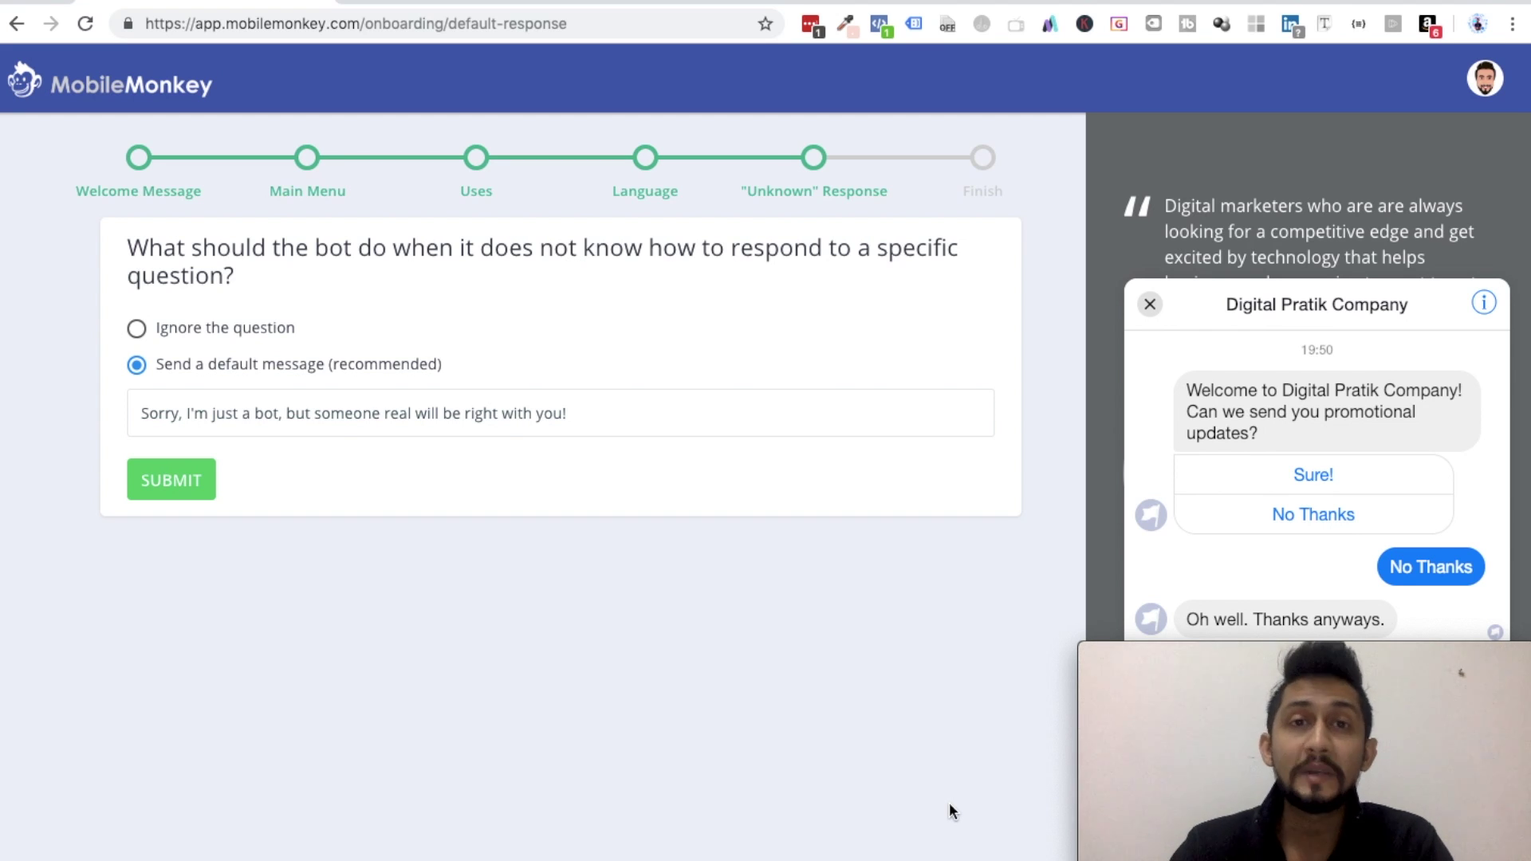
- Set the Unknown Response to 'Ignore the question' and submit
{"action": "triple_click", "coordinate": [207, 258]}
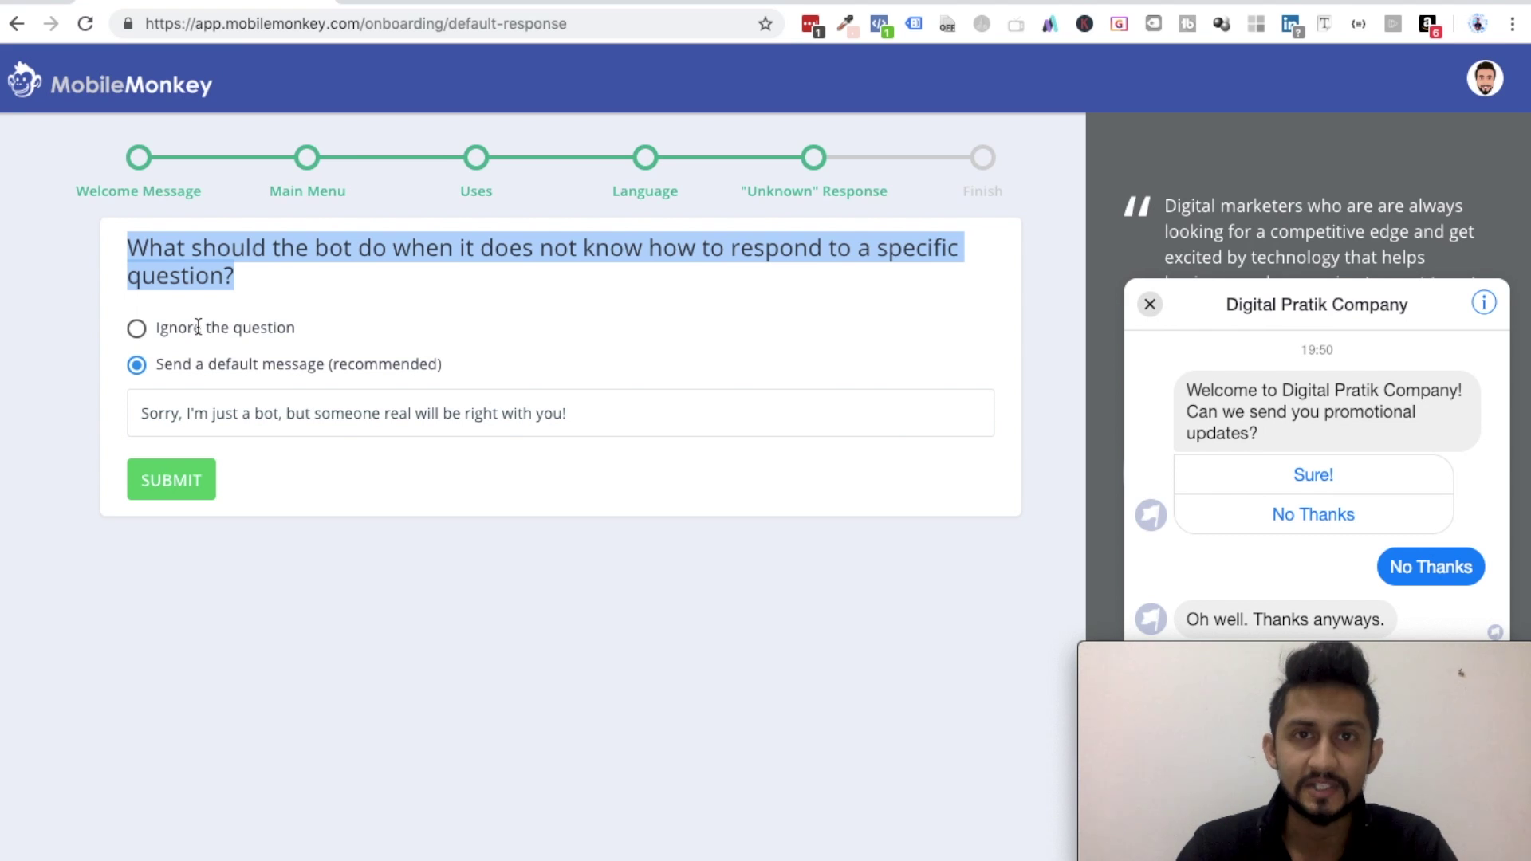
{"action": "triple_click", "coordinate": [350, 361]}
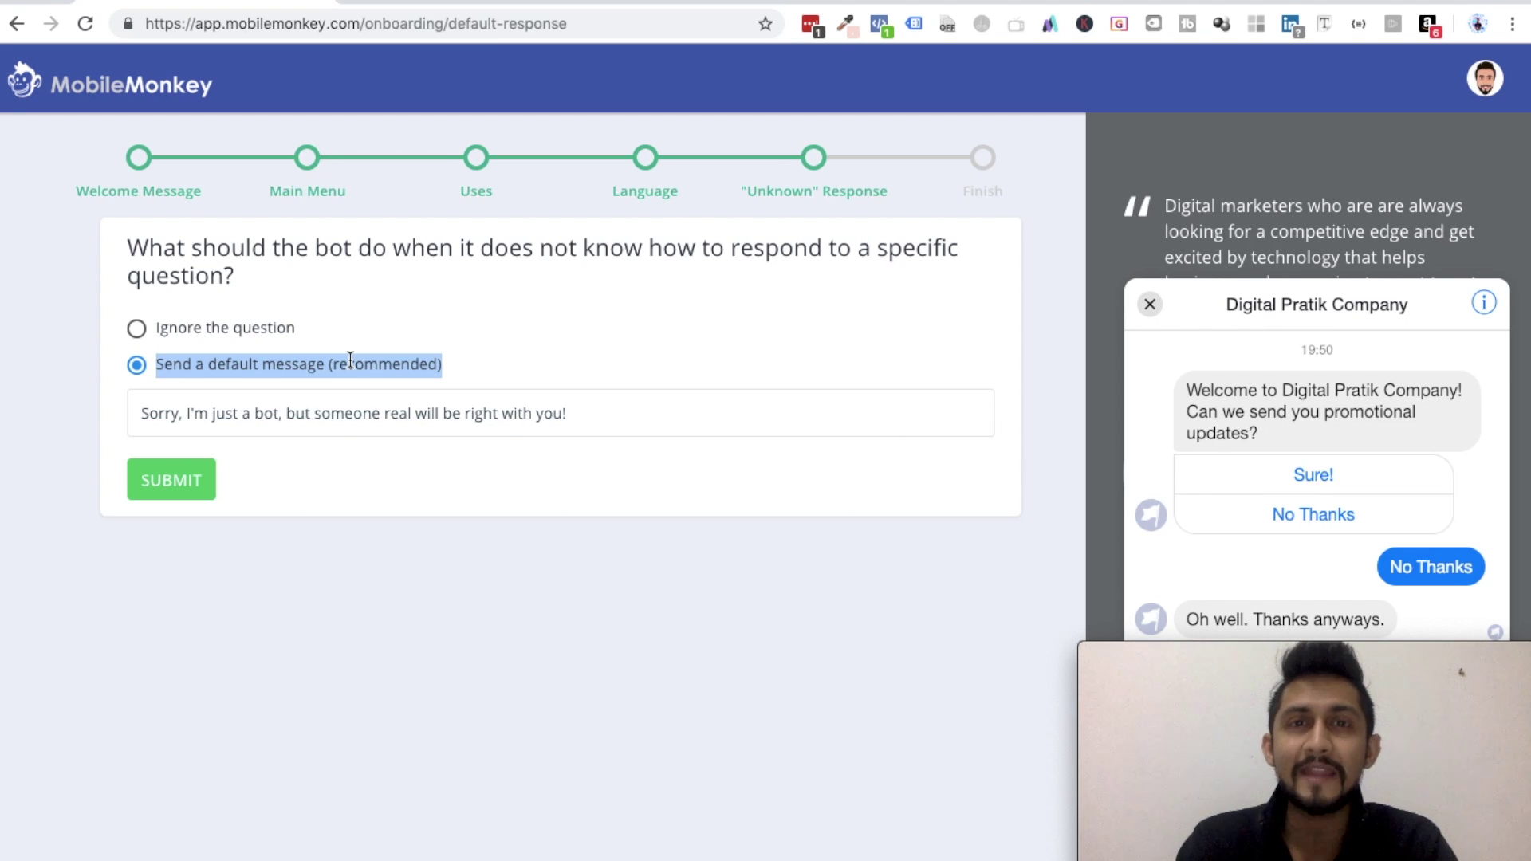
{"action": "left_click", "coordinate": [136, 329]}
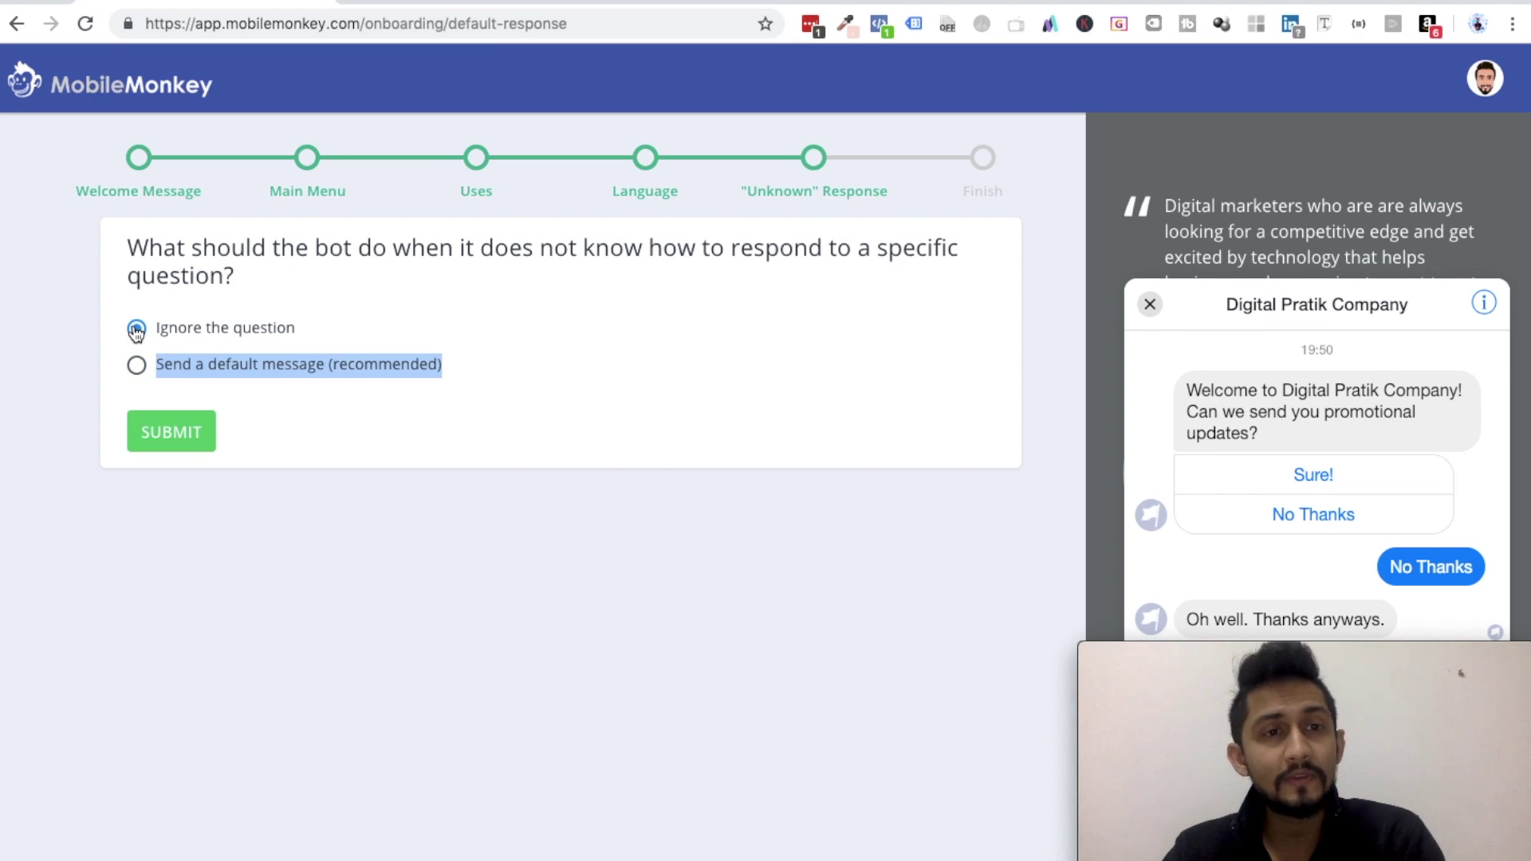
{"action": "left_click", "coordinate": [138, 369]}
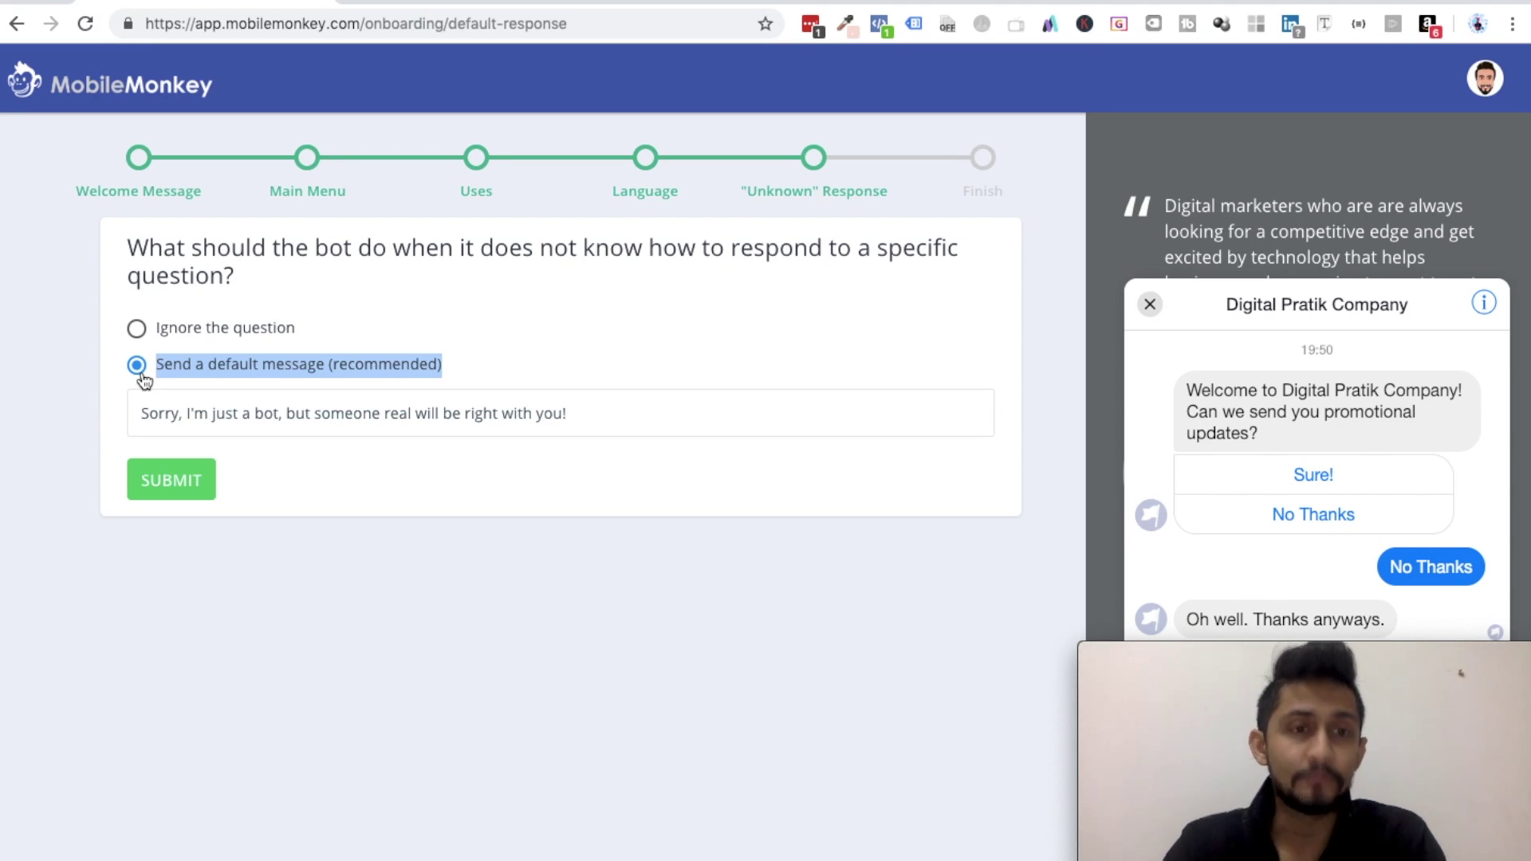
{"action": "left_click", "coordinate": [137, 330]}
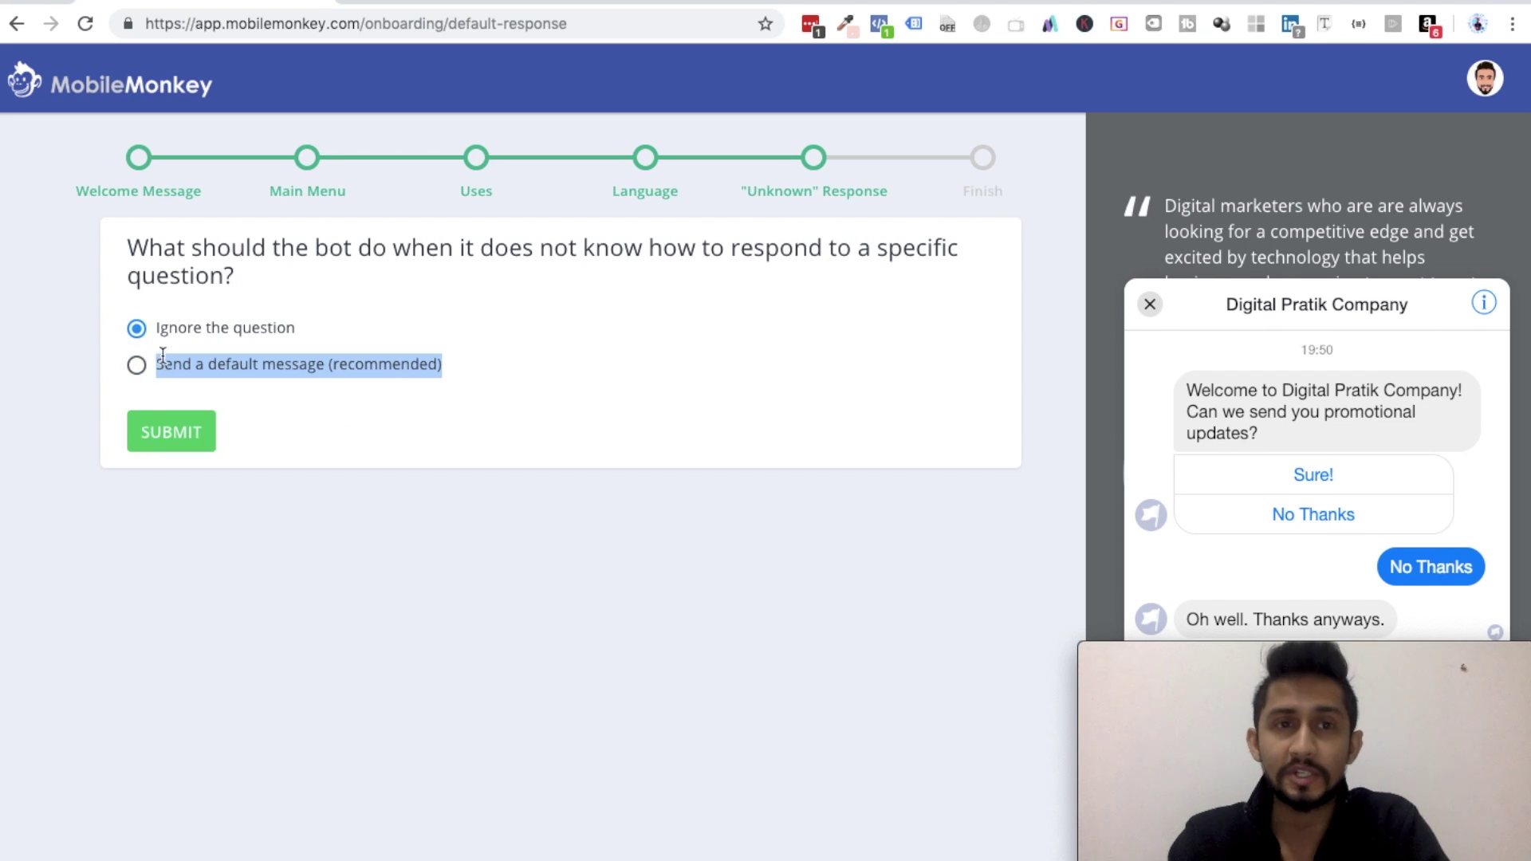
{"action": "left_click", "coordinate": [160, 431]}
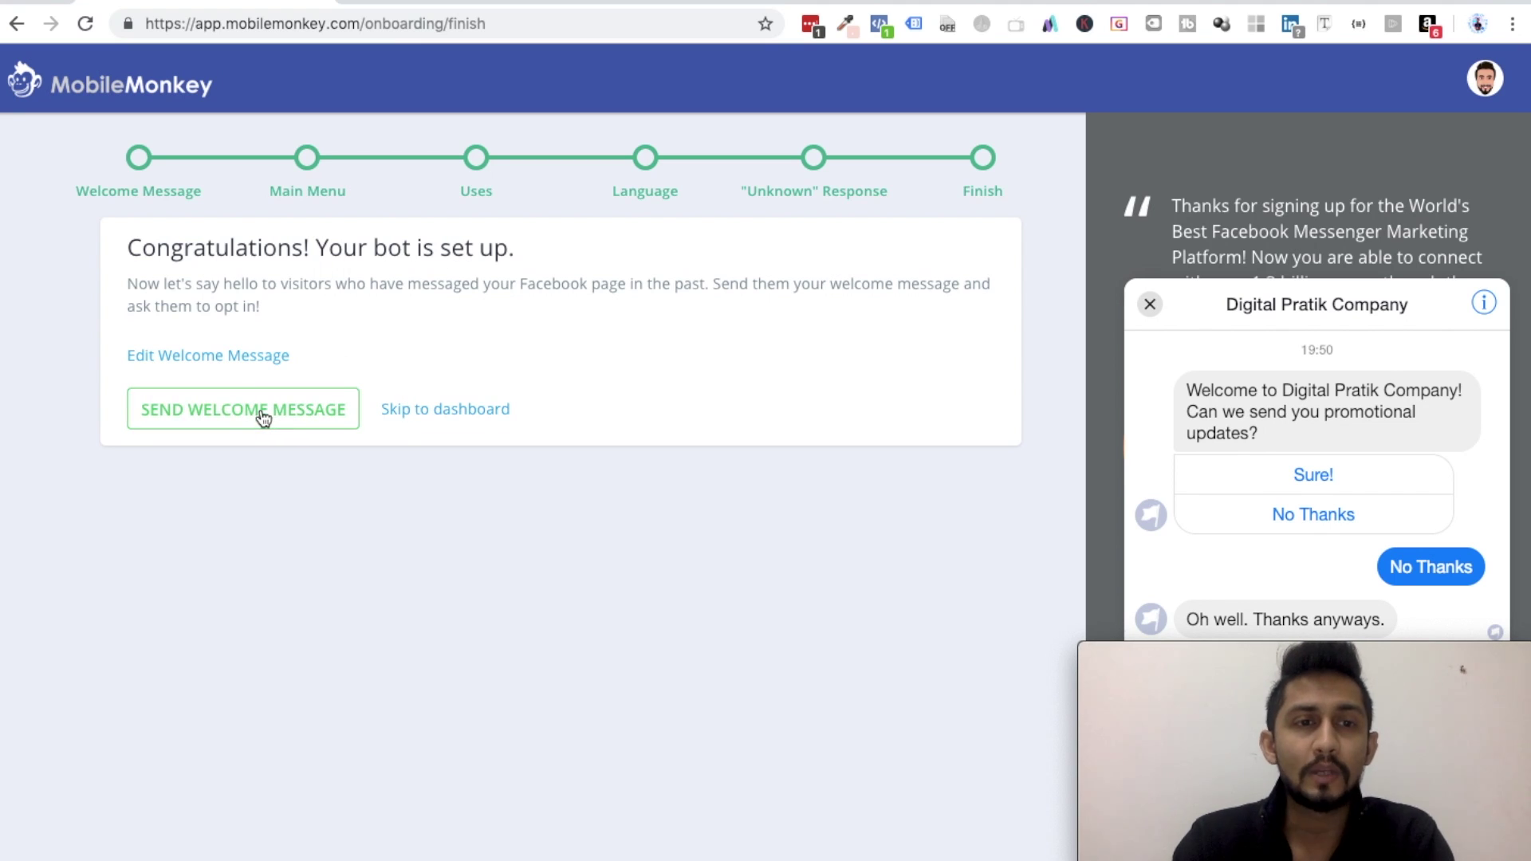
- Go back from the Finish page to edit the welcome message
{"action": "left_click", "coordinate": [192, 354]}
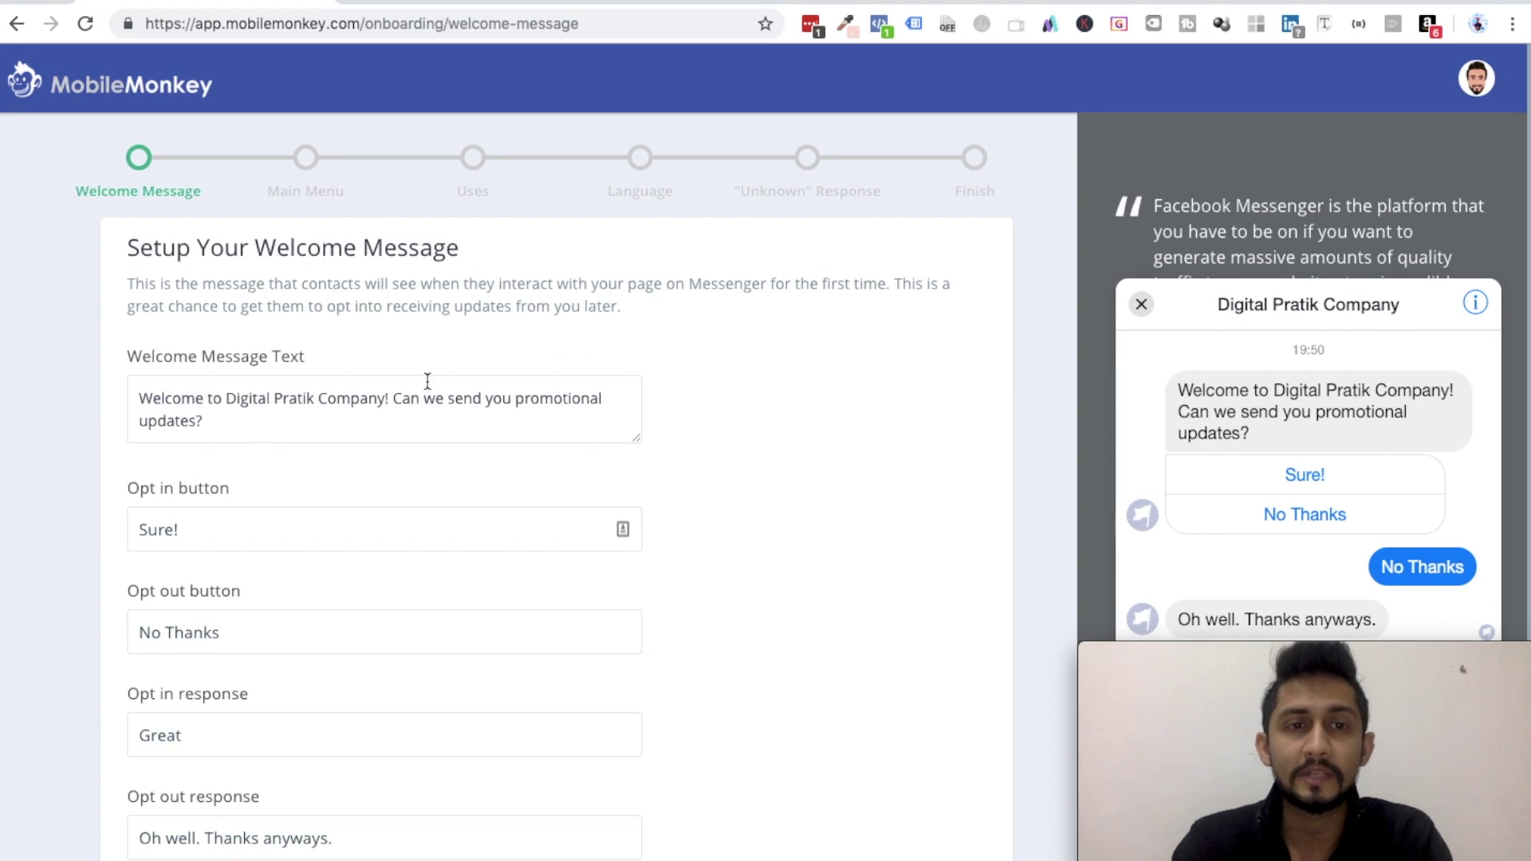
- Keep the welcome message and main menu, submit the planned uses, confirm English, and reach Finish
{"action": "scroll", "coordinate": [488, 407], "scroll_direction": "down", "scroll_amount": 2}
{"action": "left_click", "coordinate": [280, 844]}
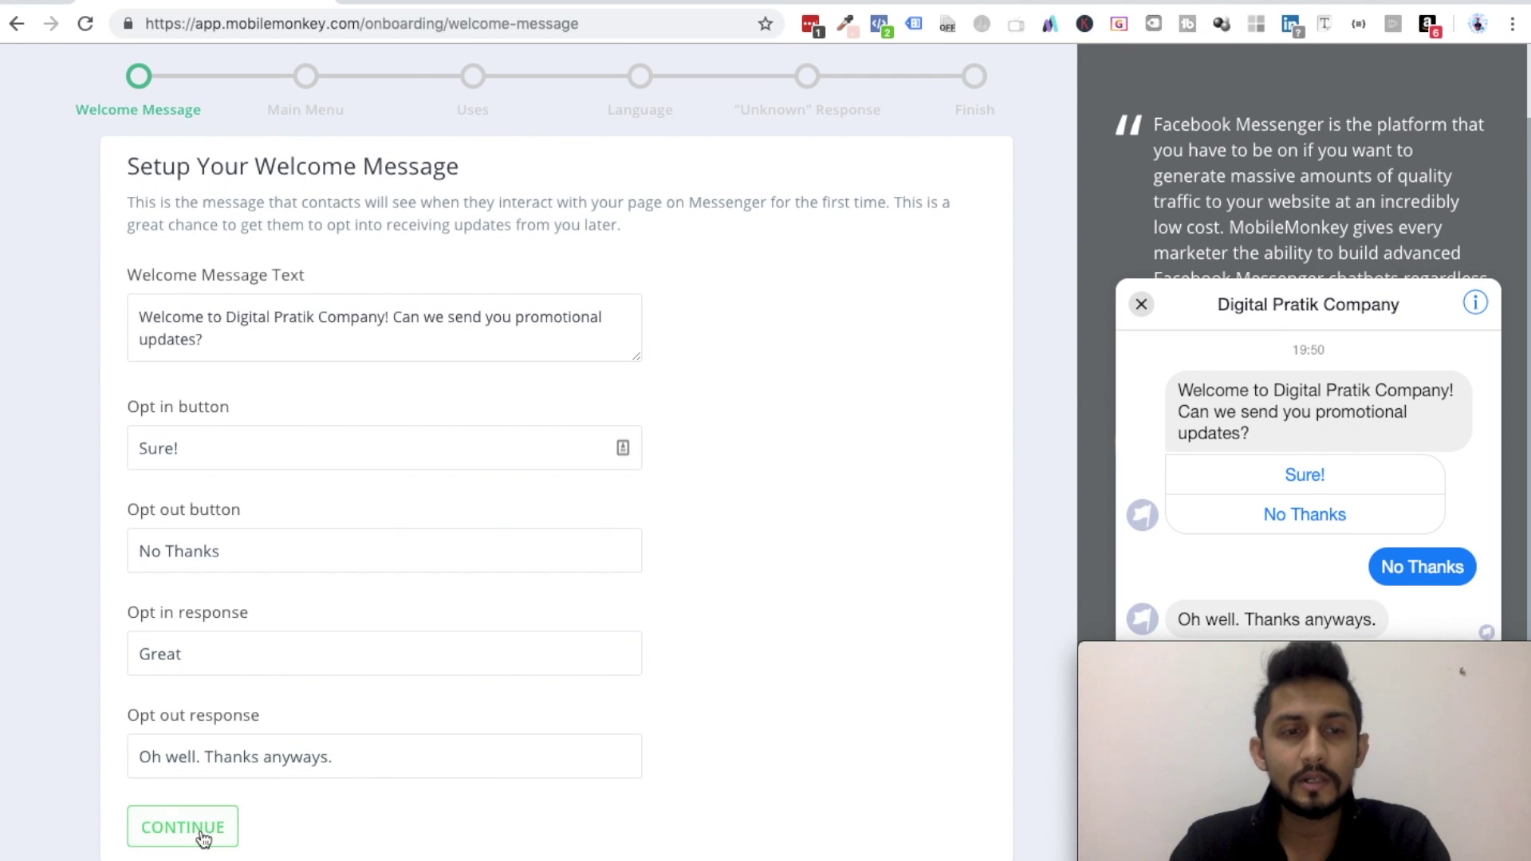
{"action": "left_click", "coordinate": [201, 829]}
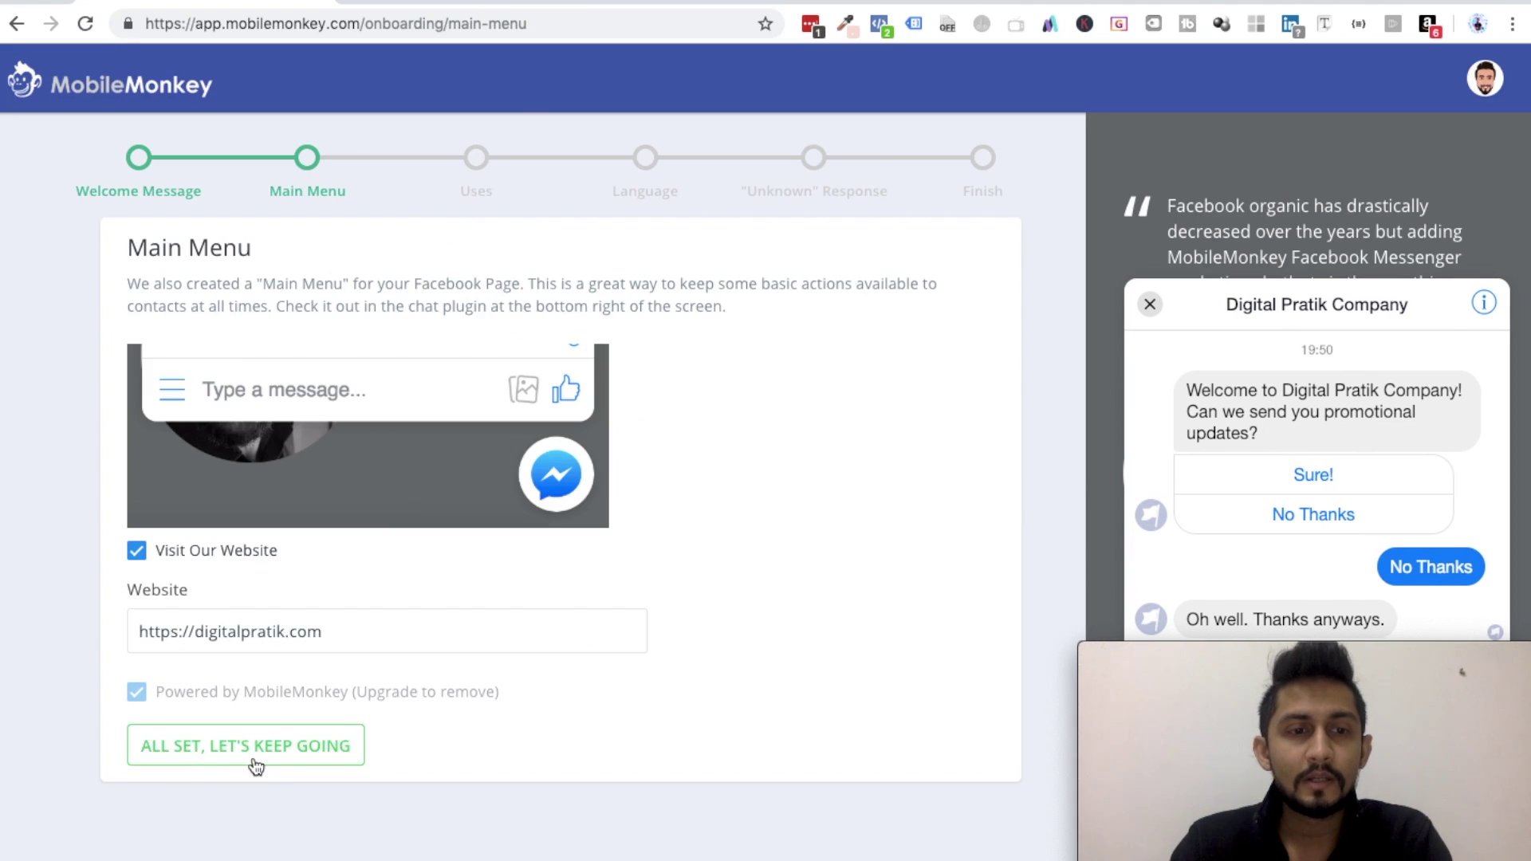
{"action": "left_click", "coordinate": [254, 762]}
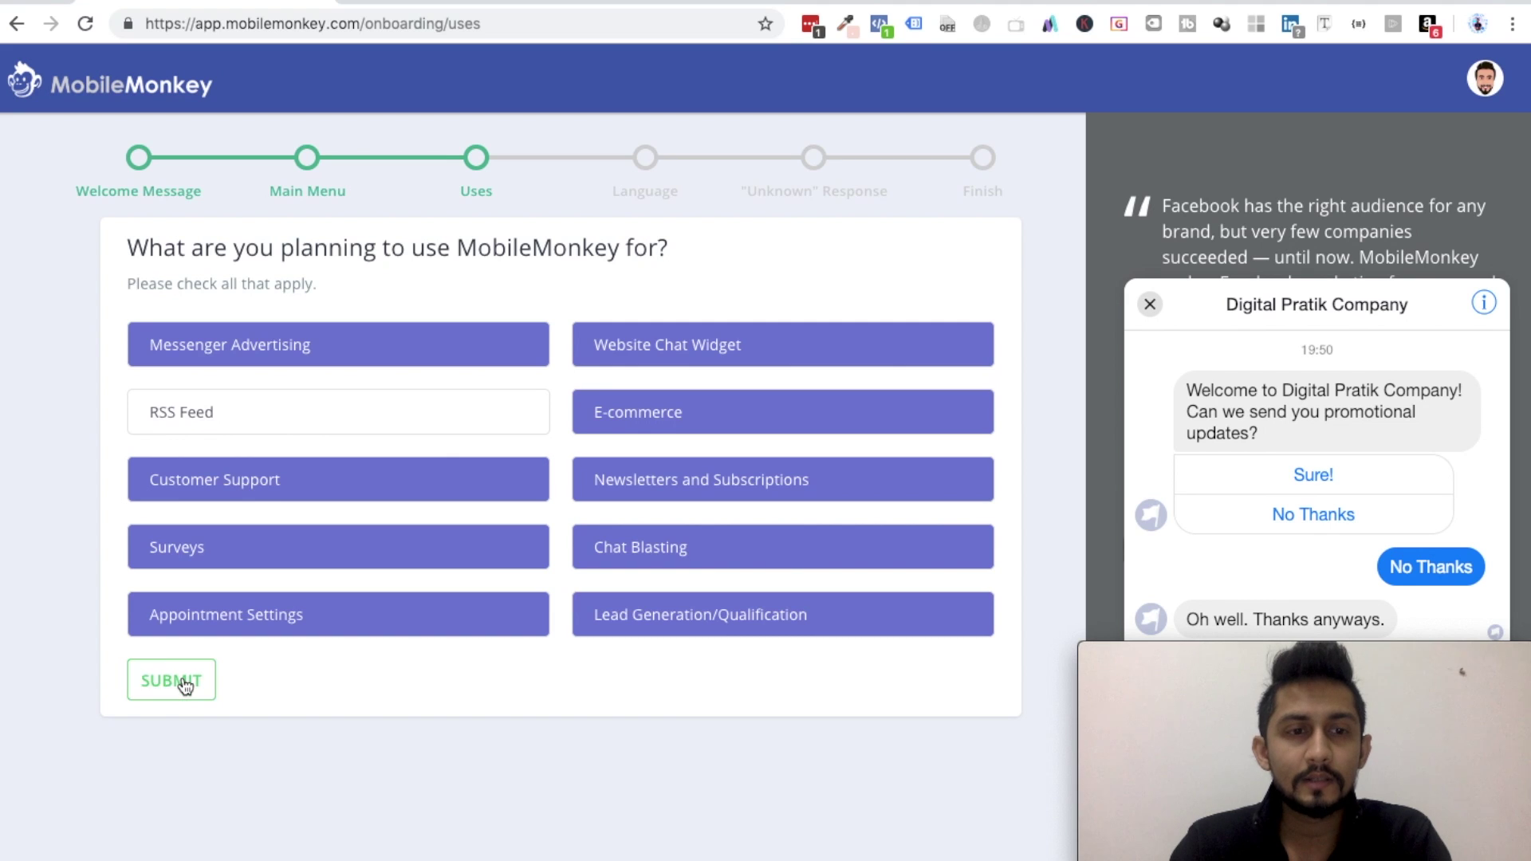
{"action": "left_click", "coordinate": [185, 684]}
{"action": "left_click", "coordinate": [177, 376]}
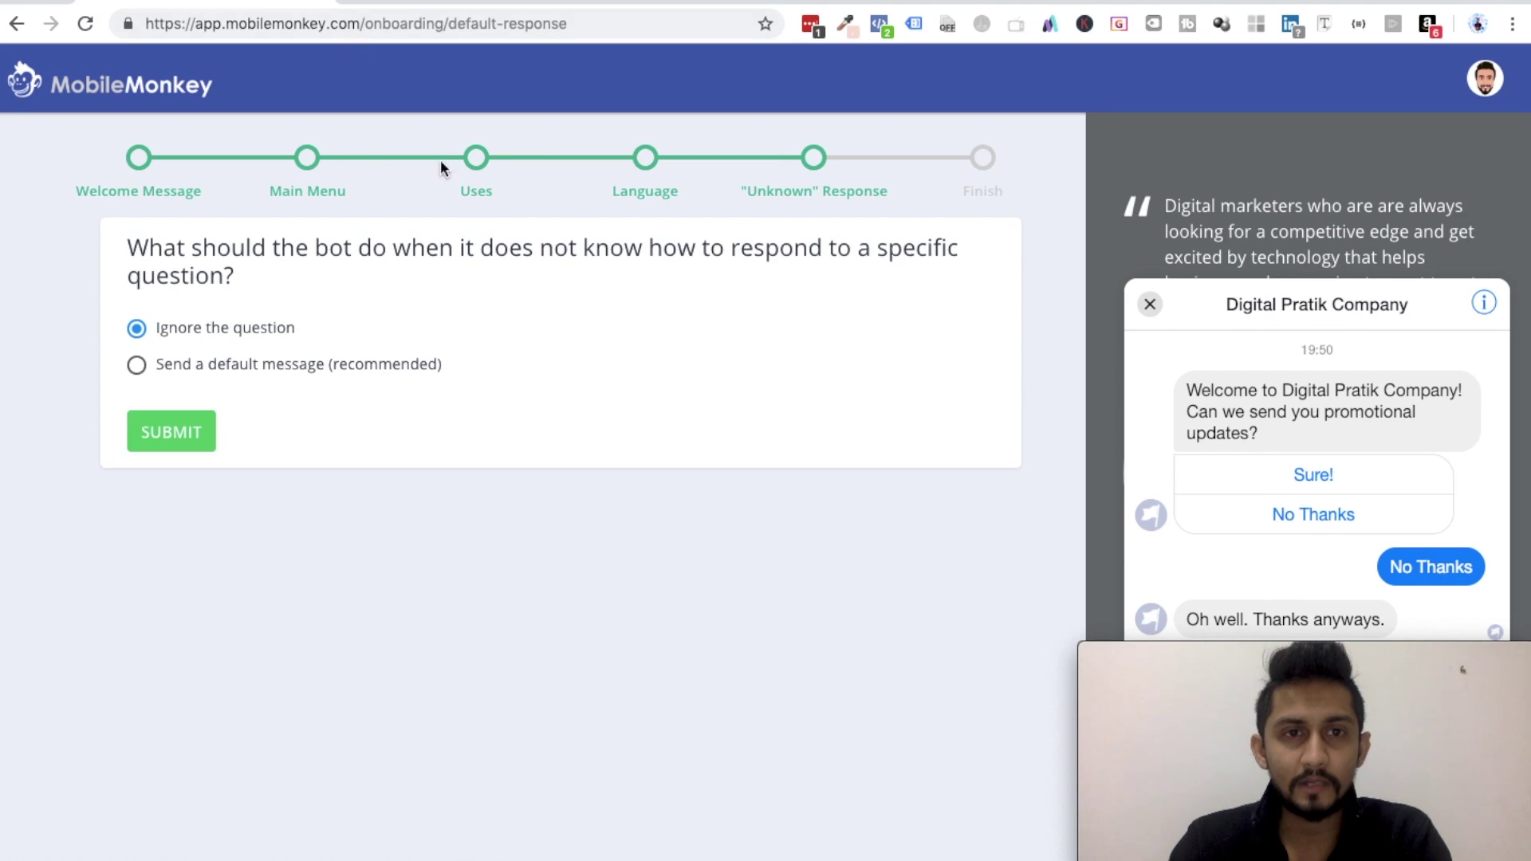
{"action": "left_click", "coordinate": [986, 162]}
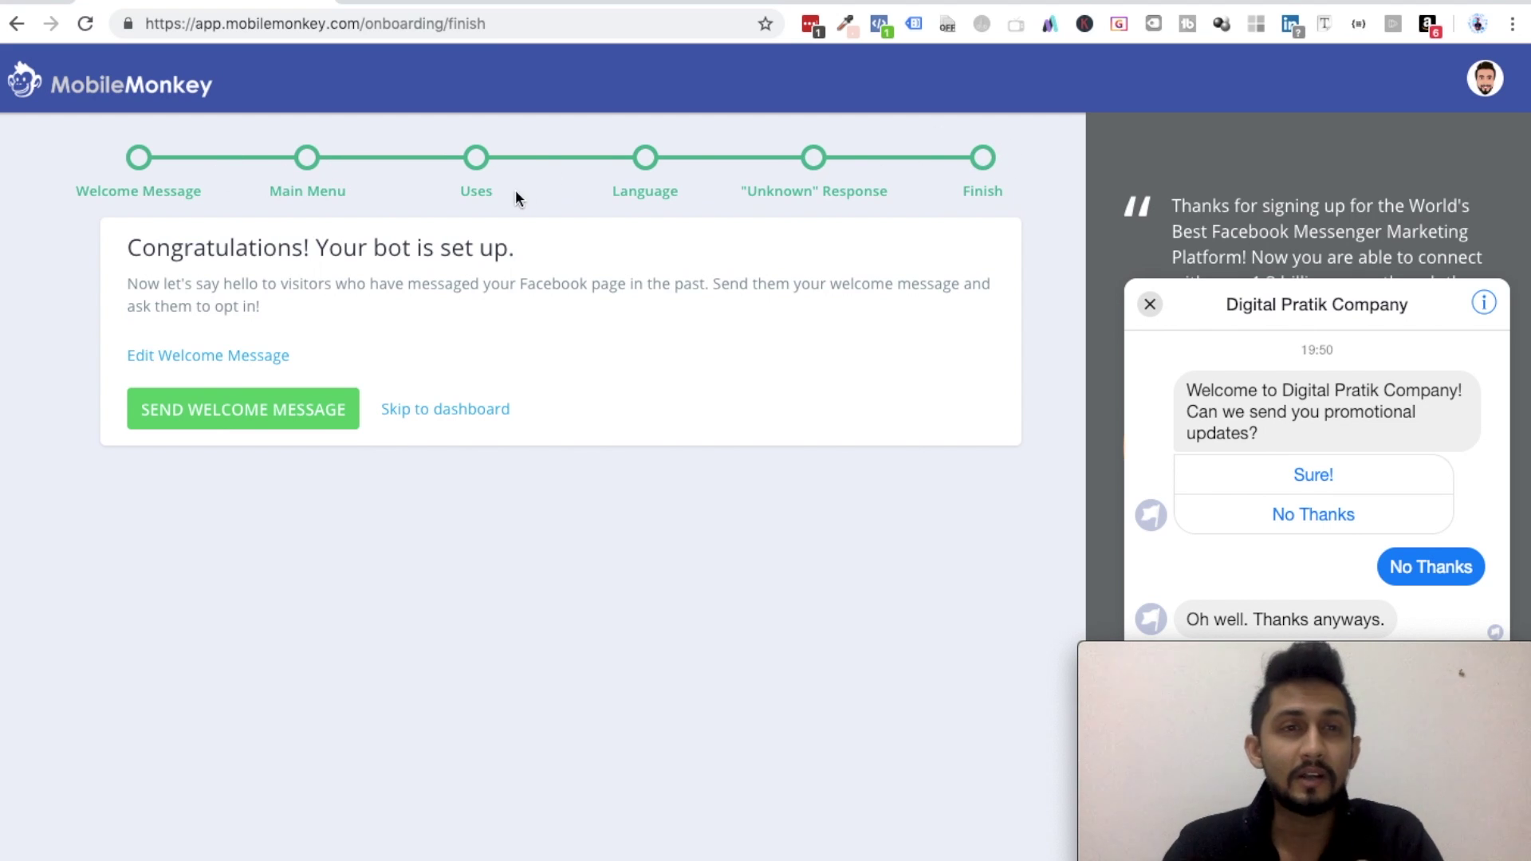
- Revisit the uses, language and unknown-question steps, submit, and skip to the dashboard
{"action": "left_click", "coordinate": [477, 160]}
{"action": "left_click", "coordinate": [646, 160]}
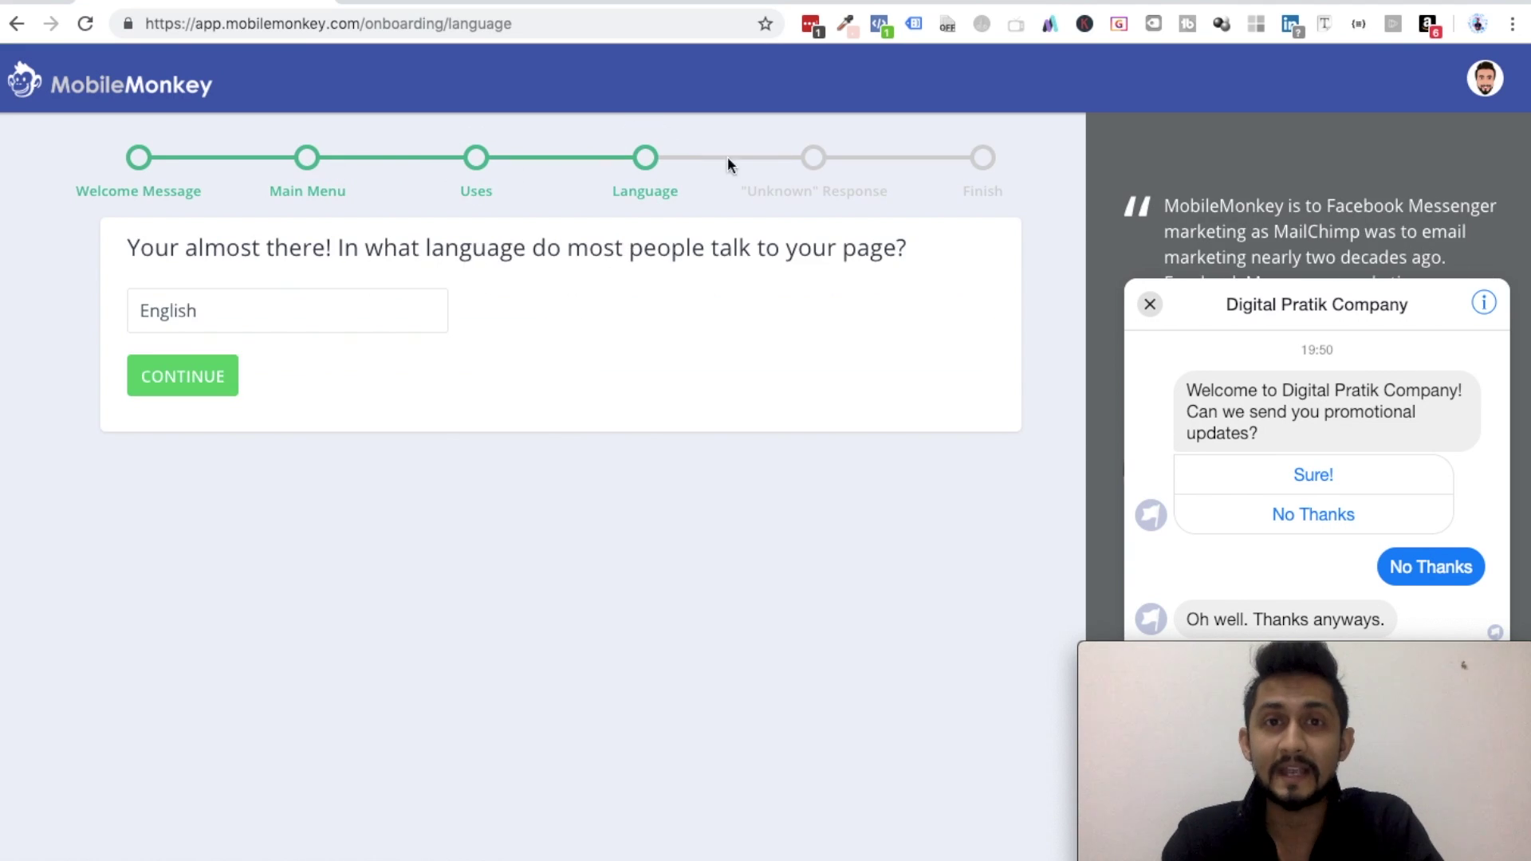
{"action": "left_click", "coordinate": [809, 165]}
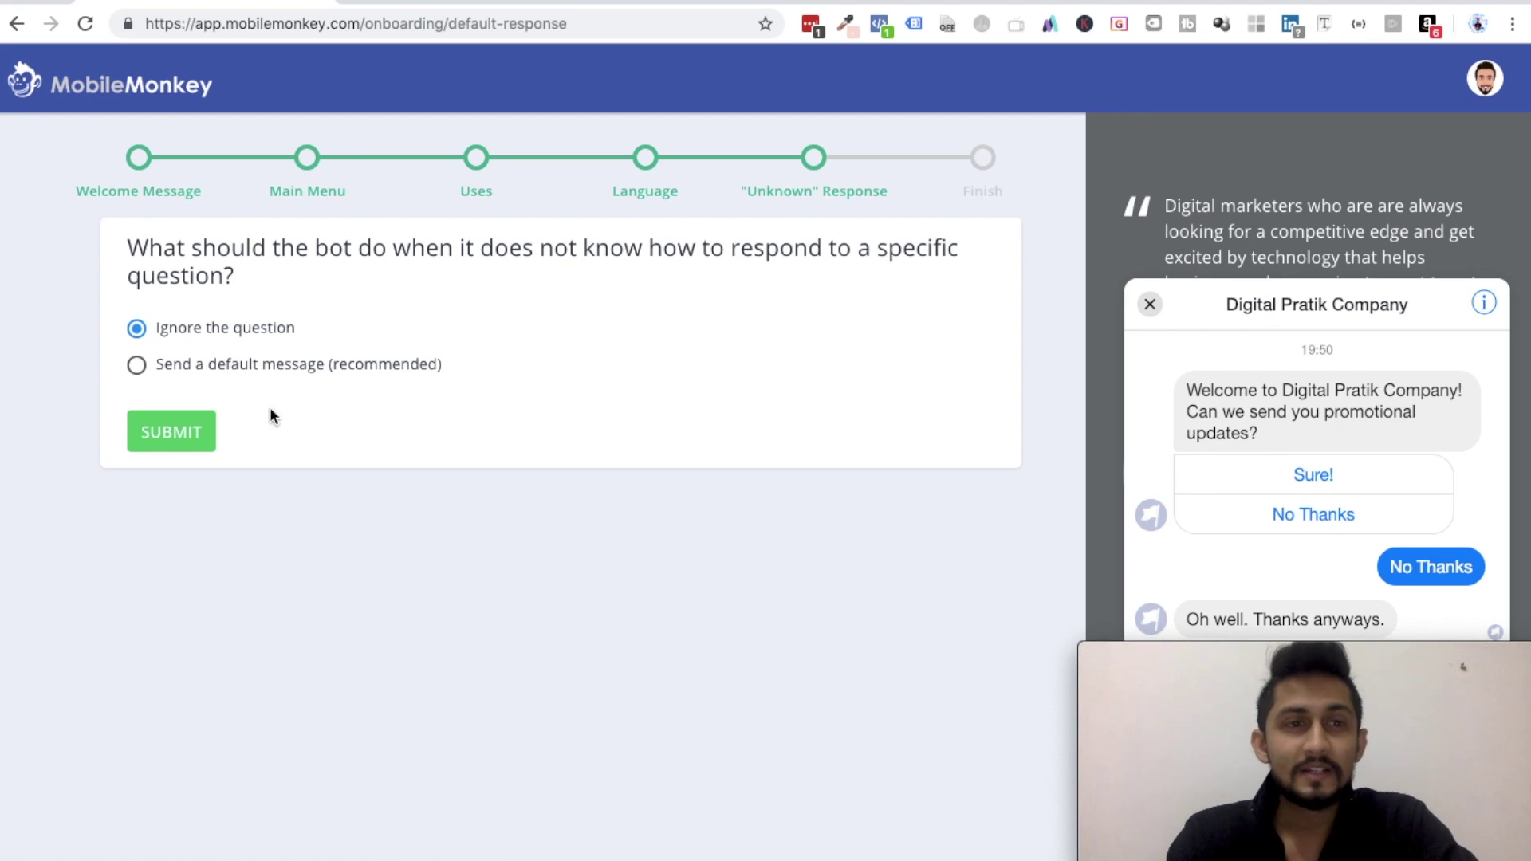
{"action": "left_click", "coordinate": [178, 432]}
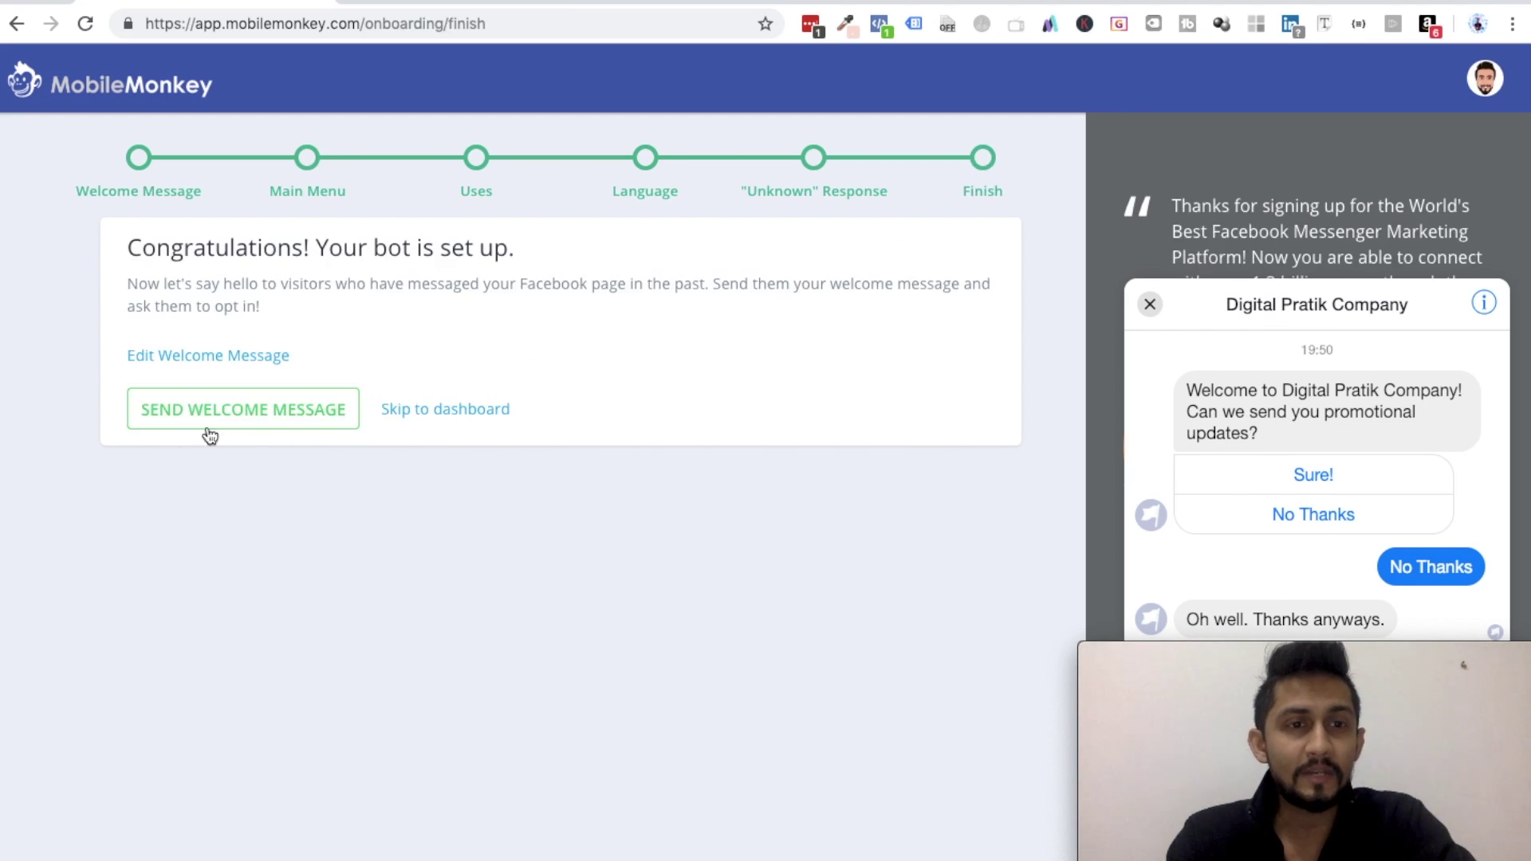
{"action": "left_click", "coordinate": [448, 409]}
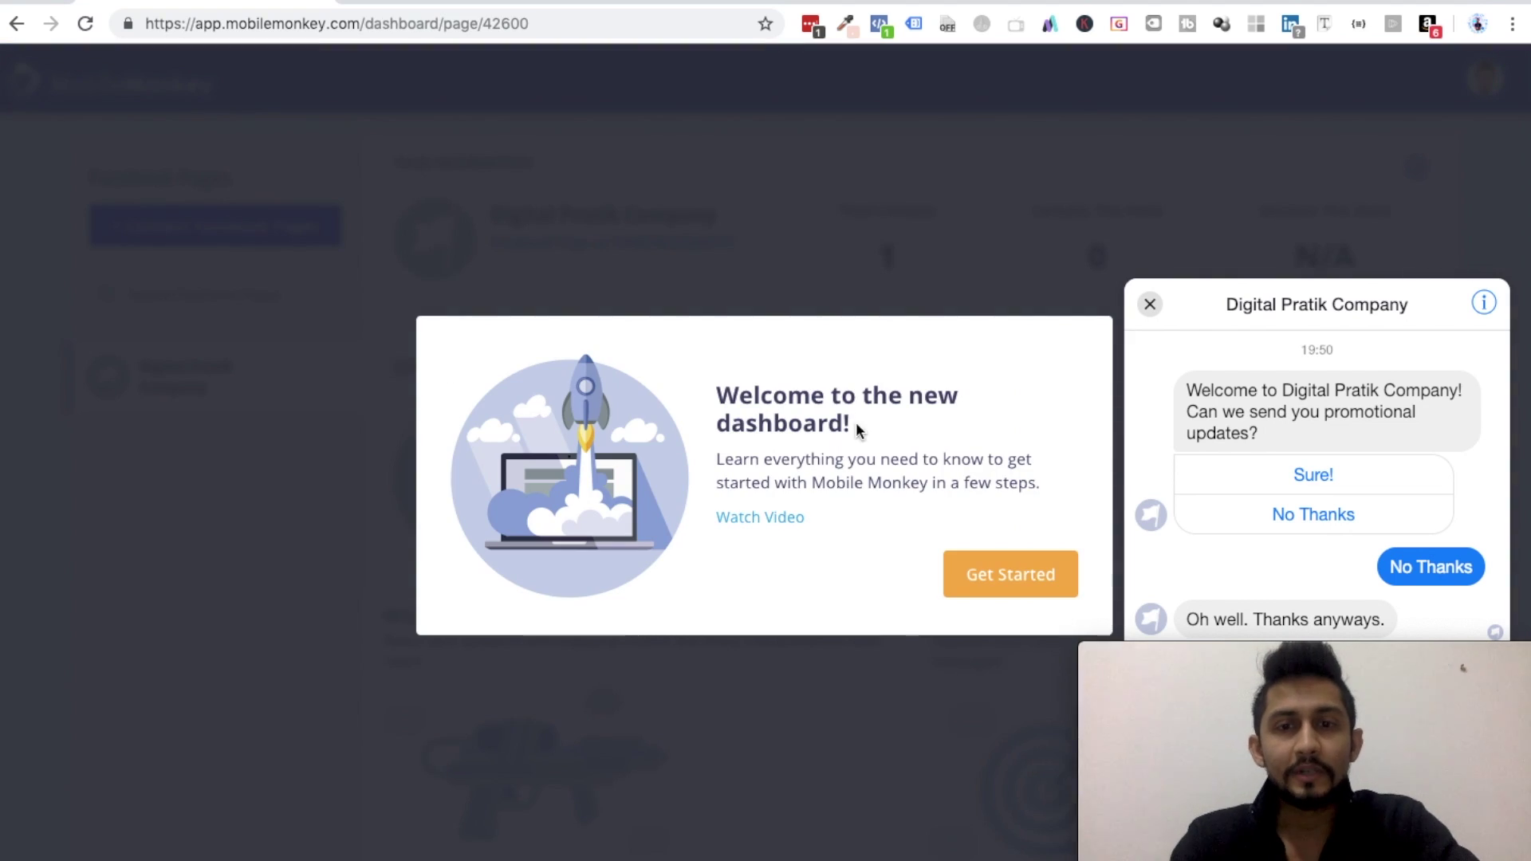
- Dismiss the new-dashboard introduction and the Messenger chat preview, then scroll down the dashboard
{"action": "left_click", "coordinate": [1002, 576]}
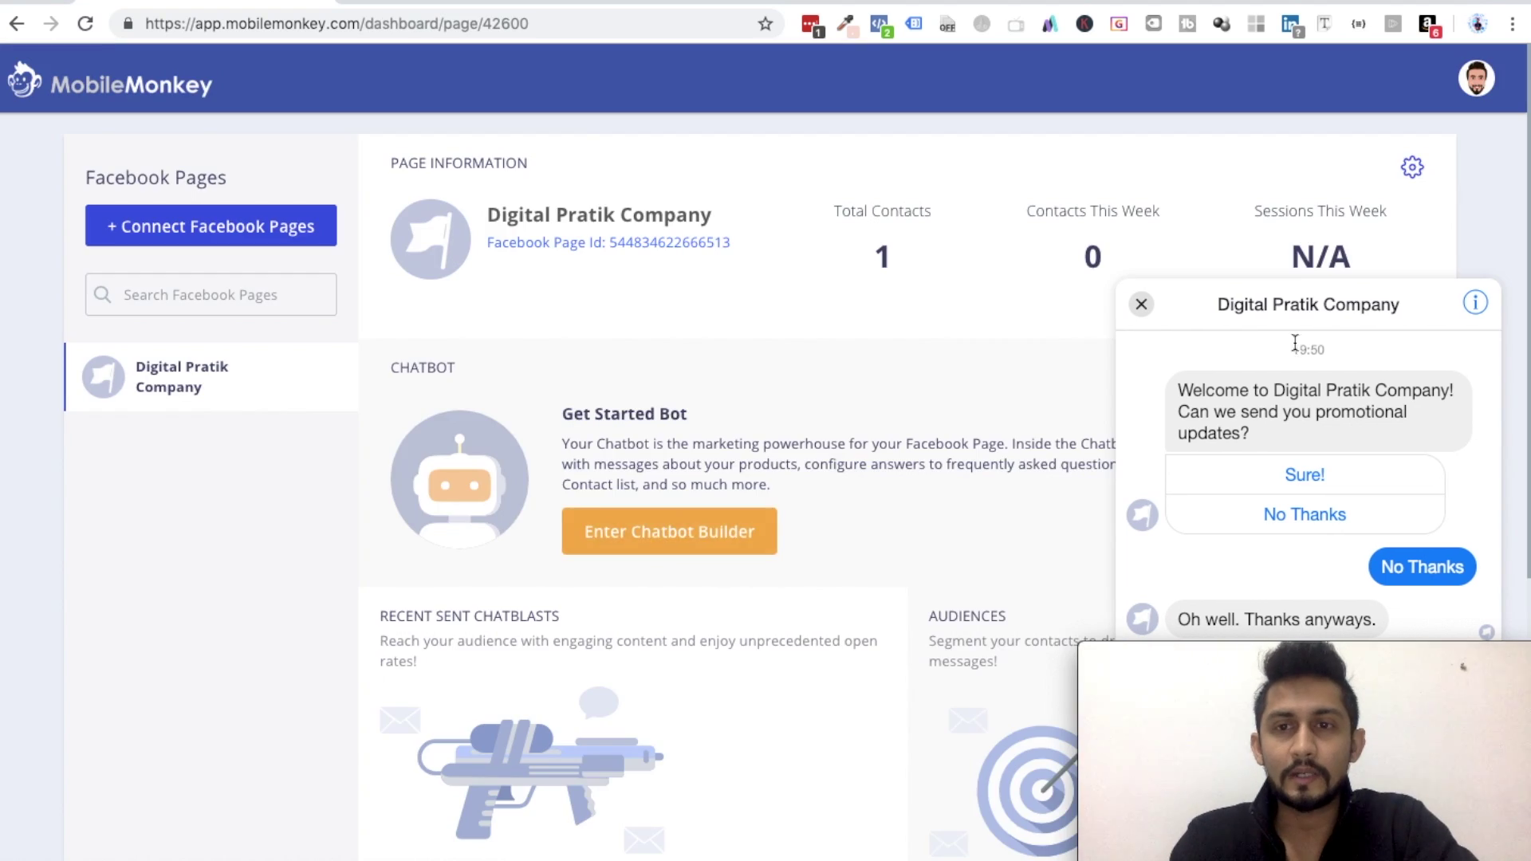
{"action": "left_click", "coordinate": [1143, 305]}
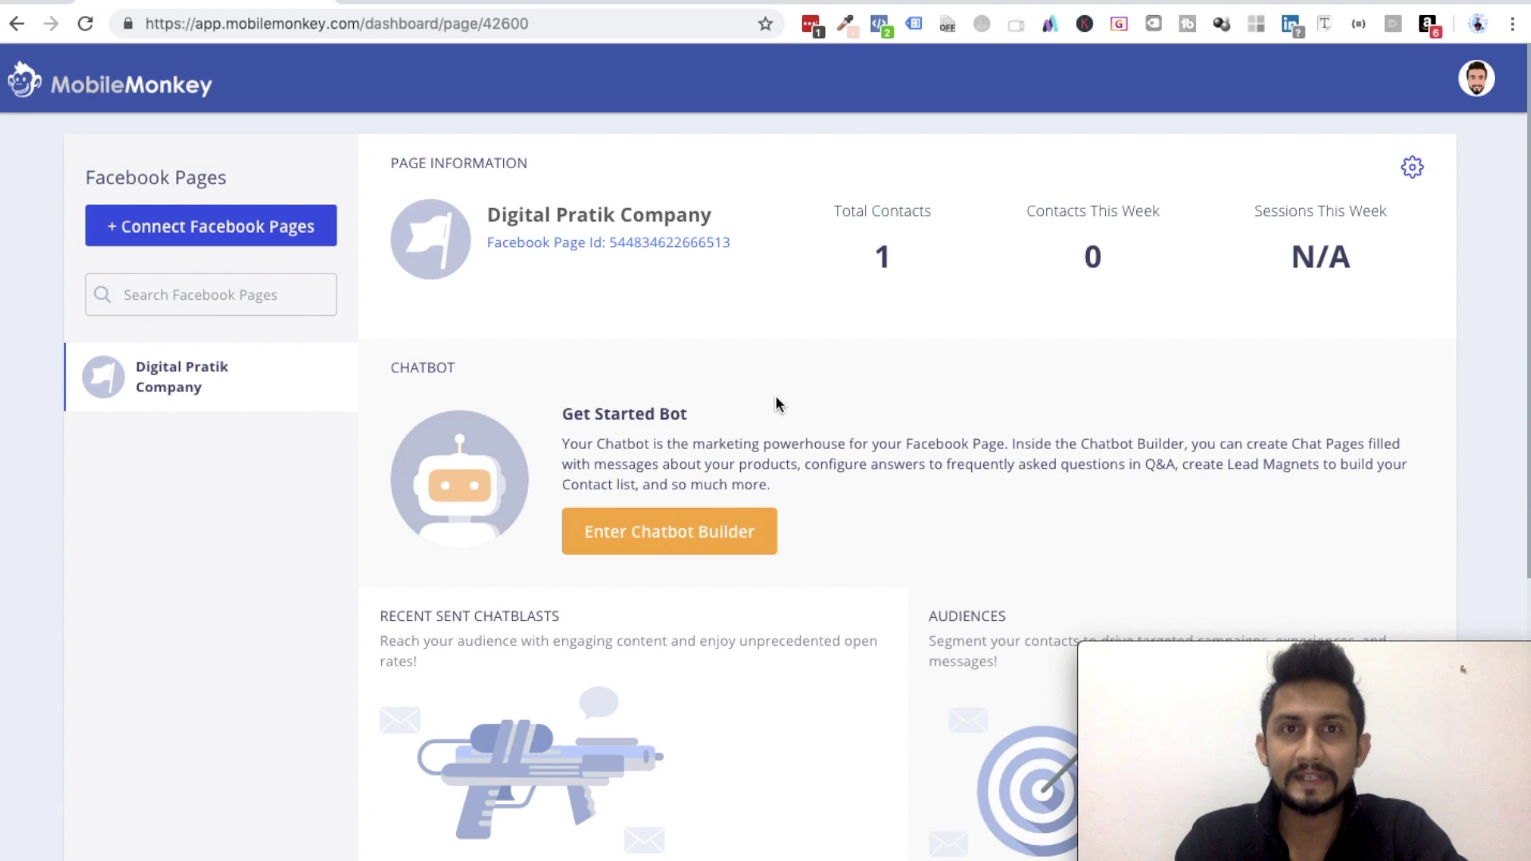
{"action": "scroll", "coordinate": [808, 532], "scroll_direction": "down", "scroll_amount": 6}
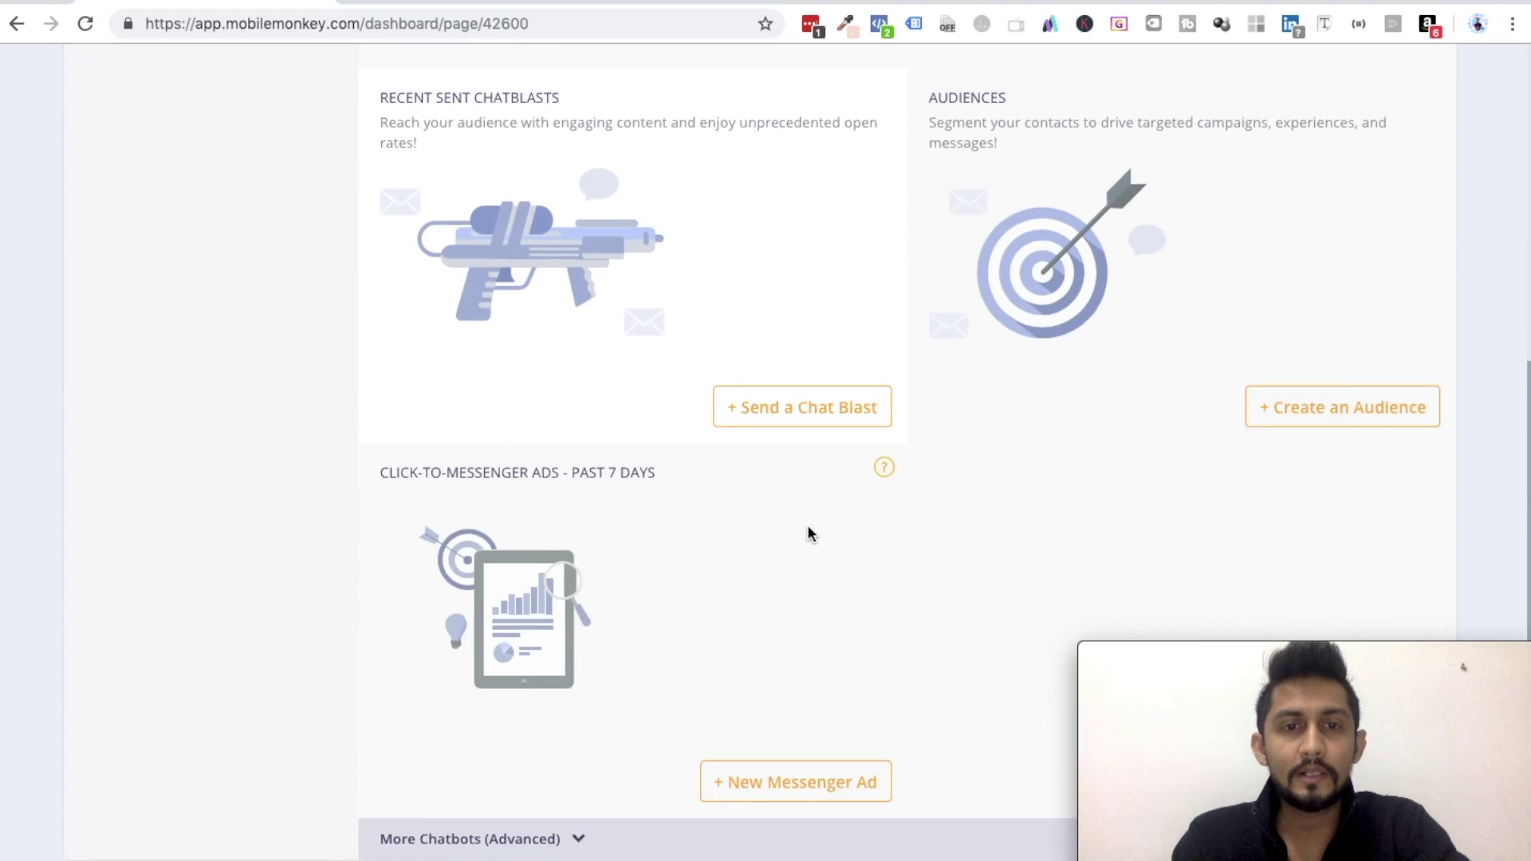
{"action": "scroll", "coordinate": [809, 532], "scroll_direction": "up", "scroll_amount": 4}
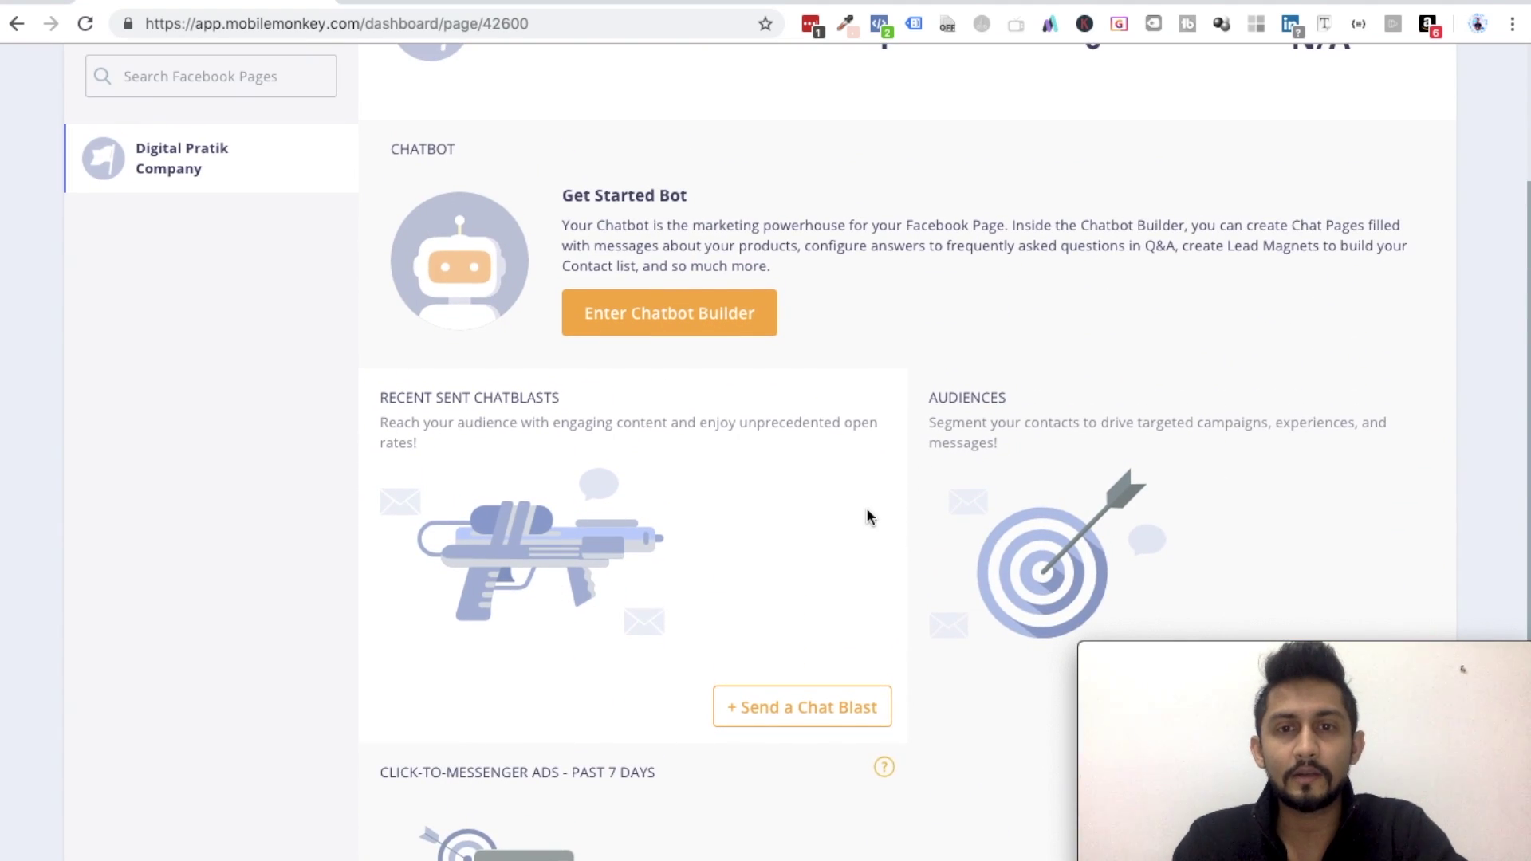
{"action": "scroll", "coordinate": [868, 511], "scroll_direction": "down", "scroll_amount": 3}
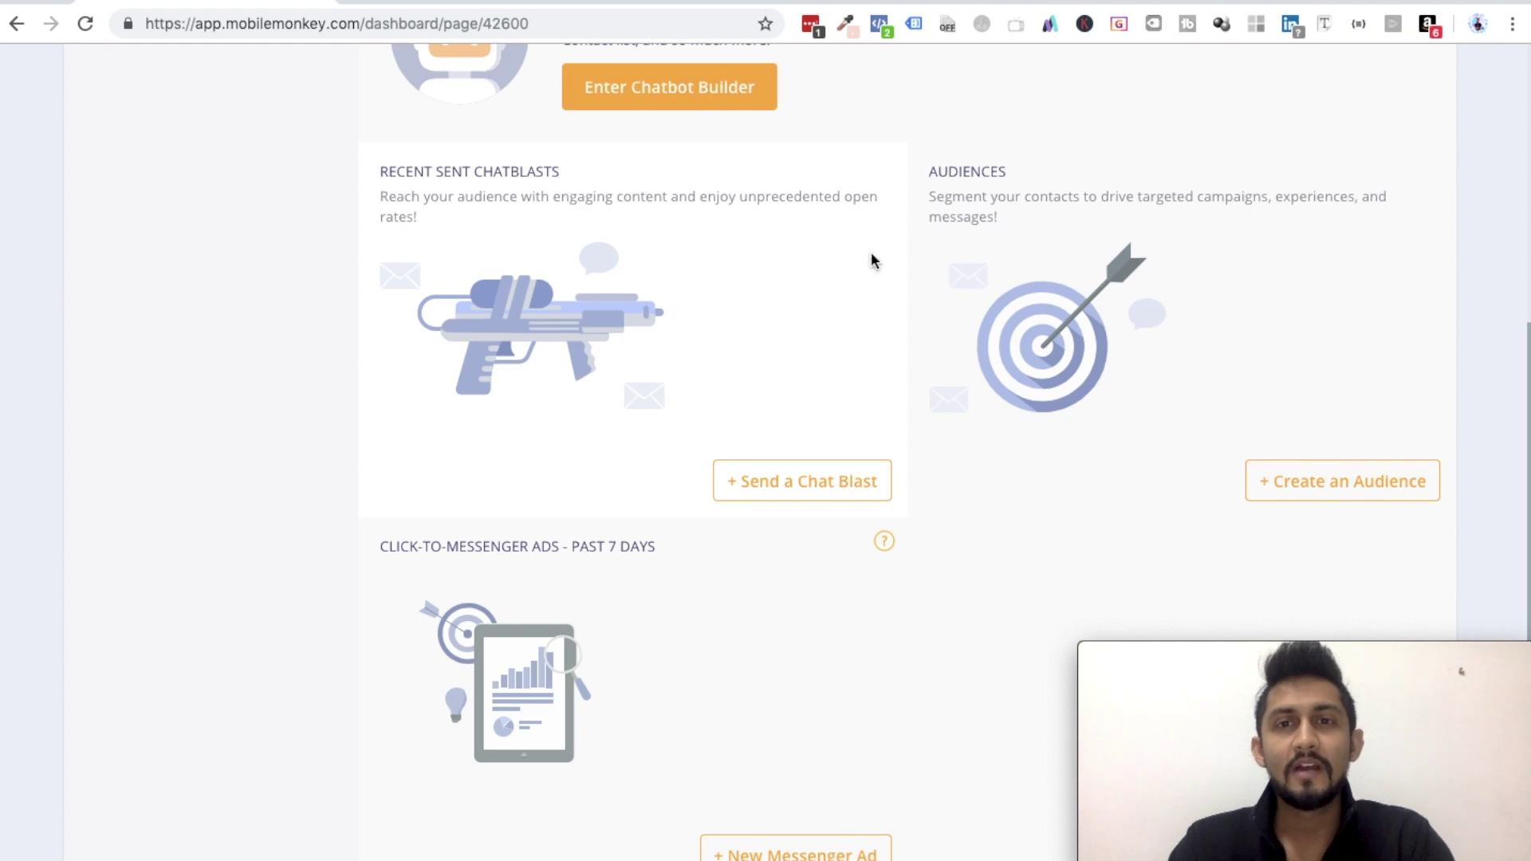
{"action": "scroll", "coordinate": [962, 189], "scroll_direction": "down", "scroll_amount": 2}
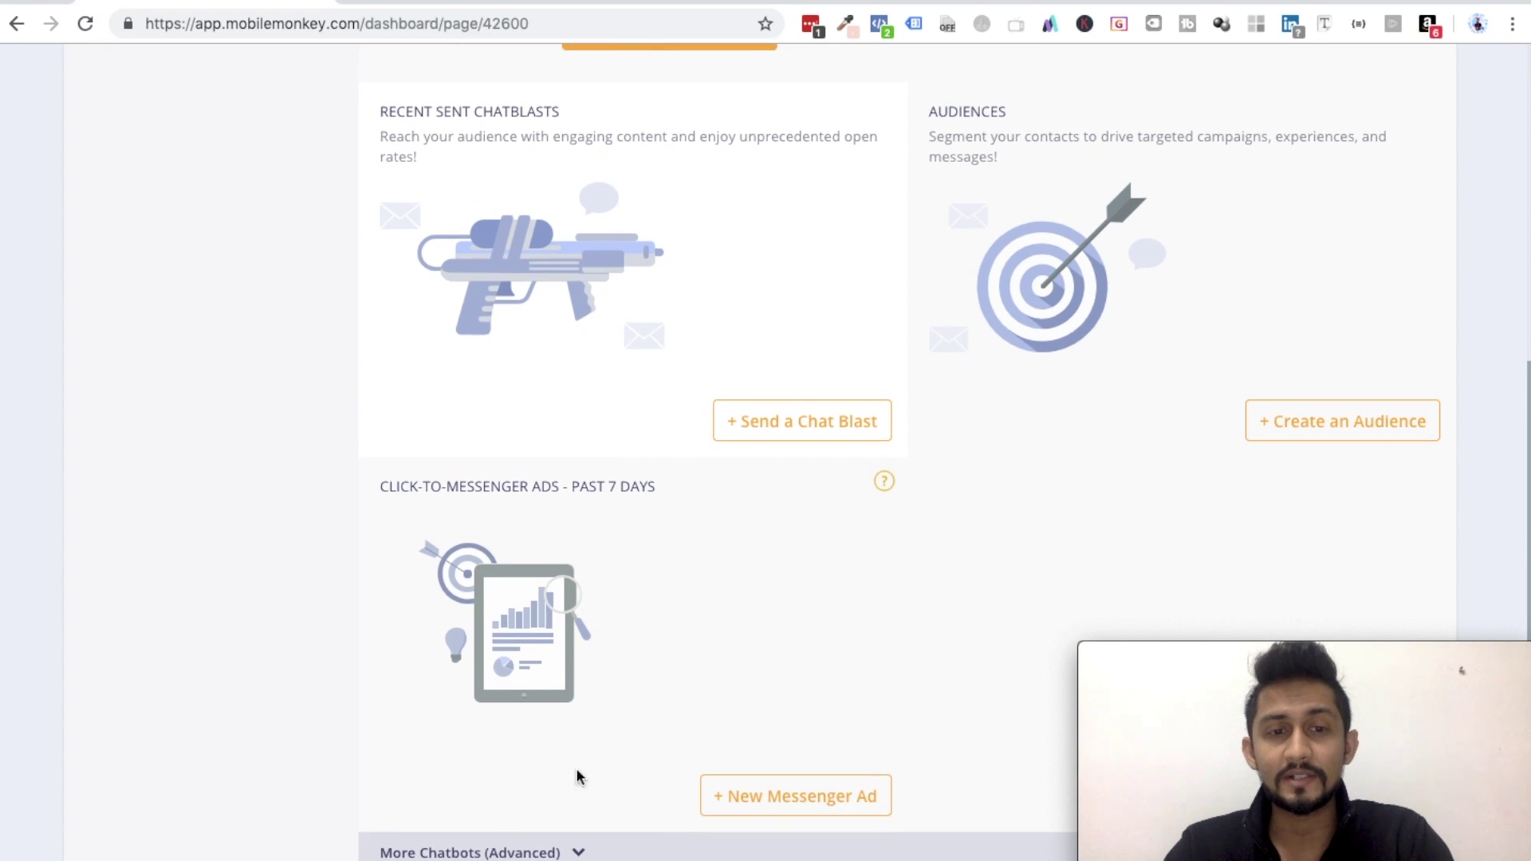
- Expand More Chatbots (Advanced) and choose to delete the Get Started Bot
{"action": "left_click", "coordinate": [568, 850]}
{"action": "scroll", "coordinate": [573, 851], "scroll_direction": "down", "scroll_amount": 3}
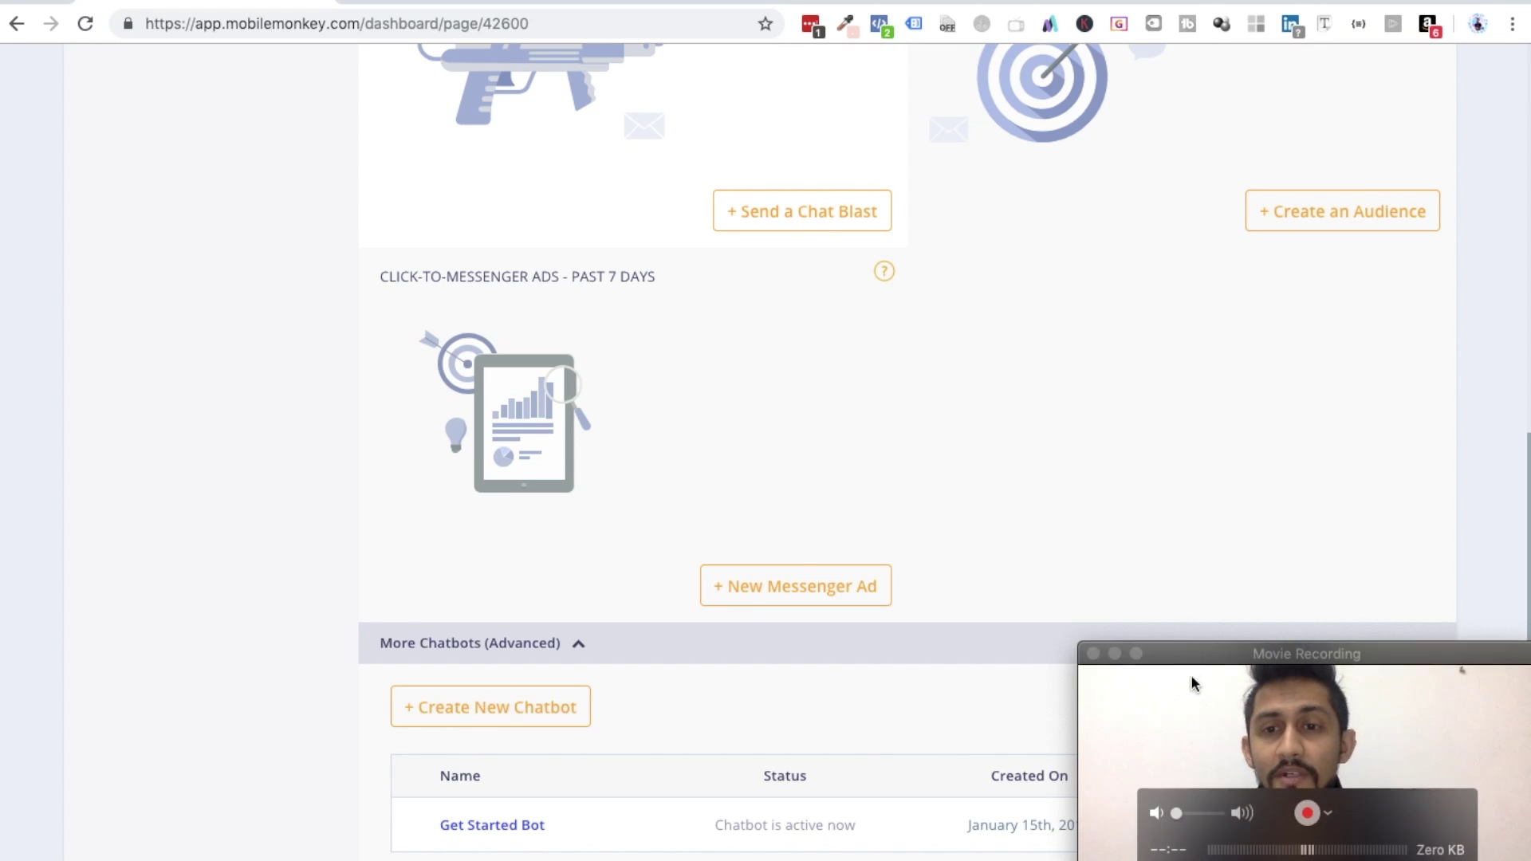
{"action": "left_click_drag", "start_coordinate": [1156, 654], "coordinate": [293, 468]}
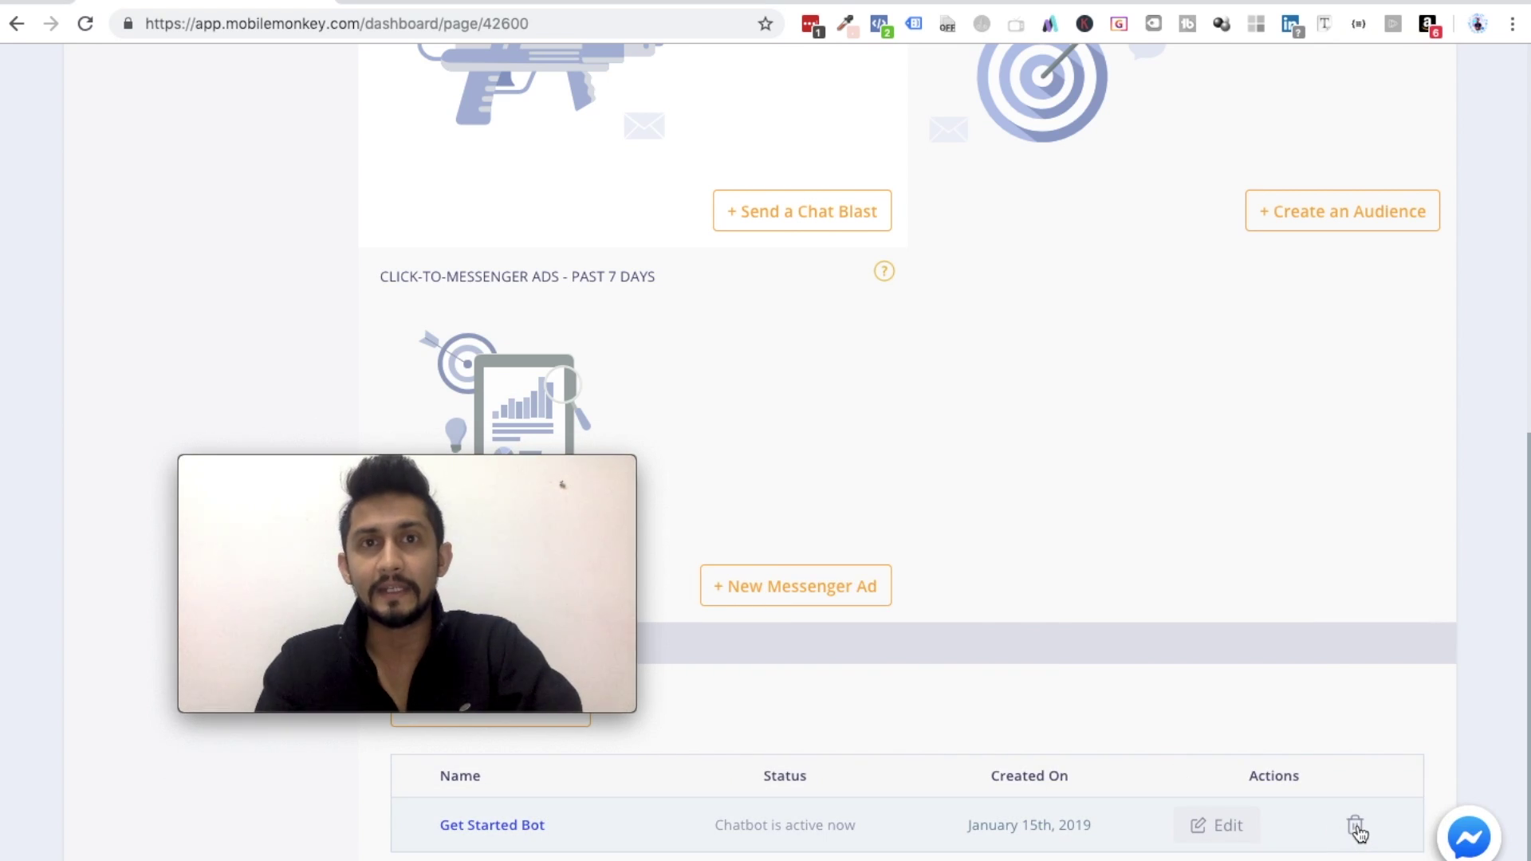
{"action": "left_click_drag", "start_coordinate": [563, 462], "coordinate": [321, 341]}
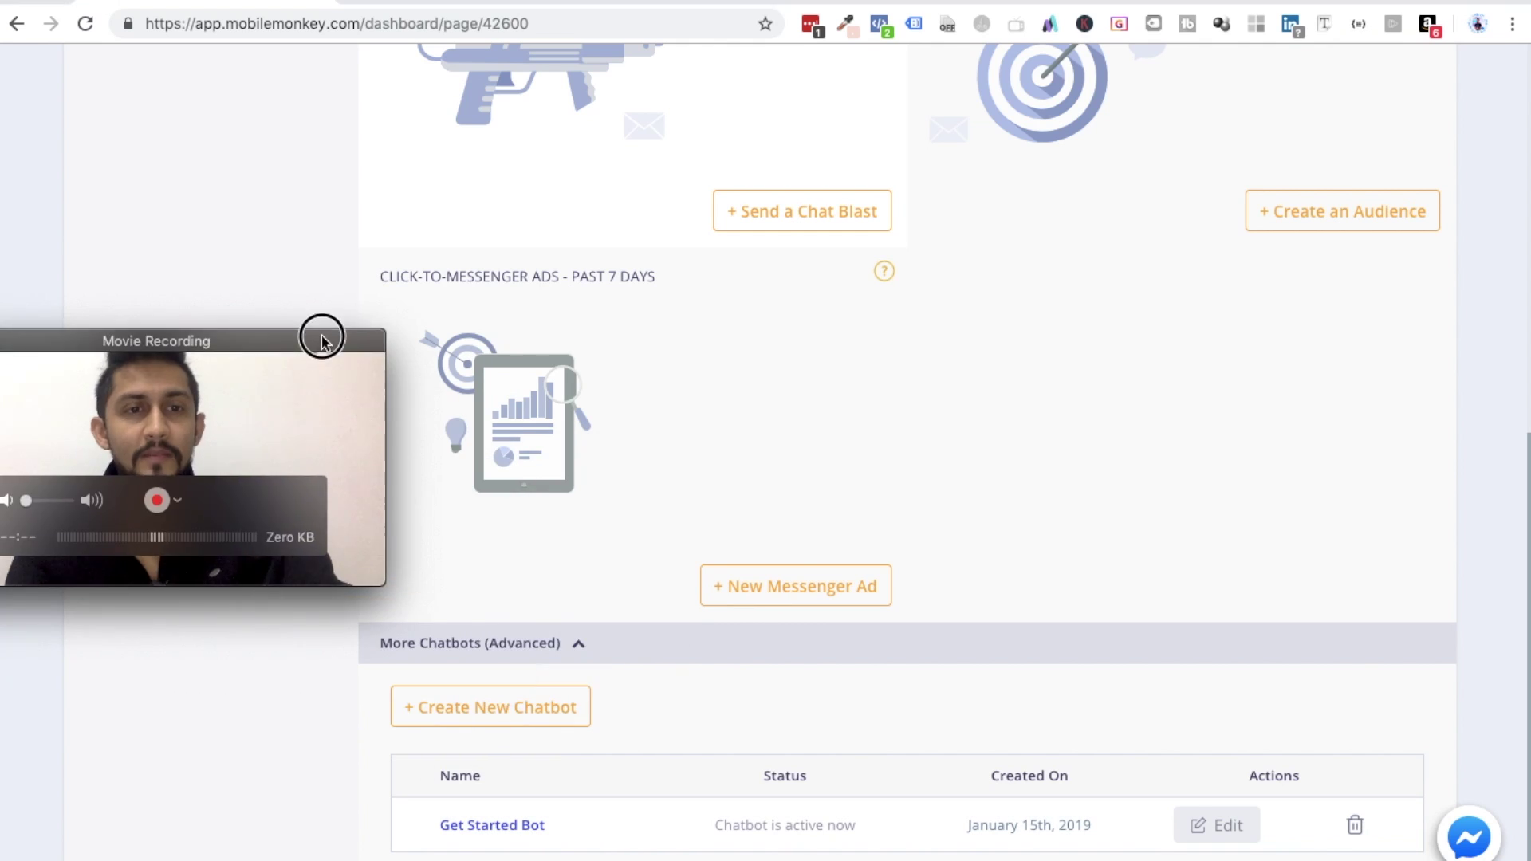
{"action": "left_click", "coordinate": [1357, 827]}
- Confirm removal of Get Started Bot by entering the word DELETE
{"action": "left_click", "coordinate": [718, 519]}
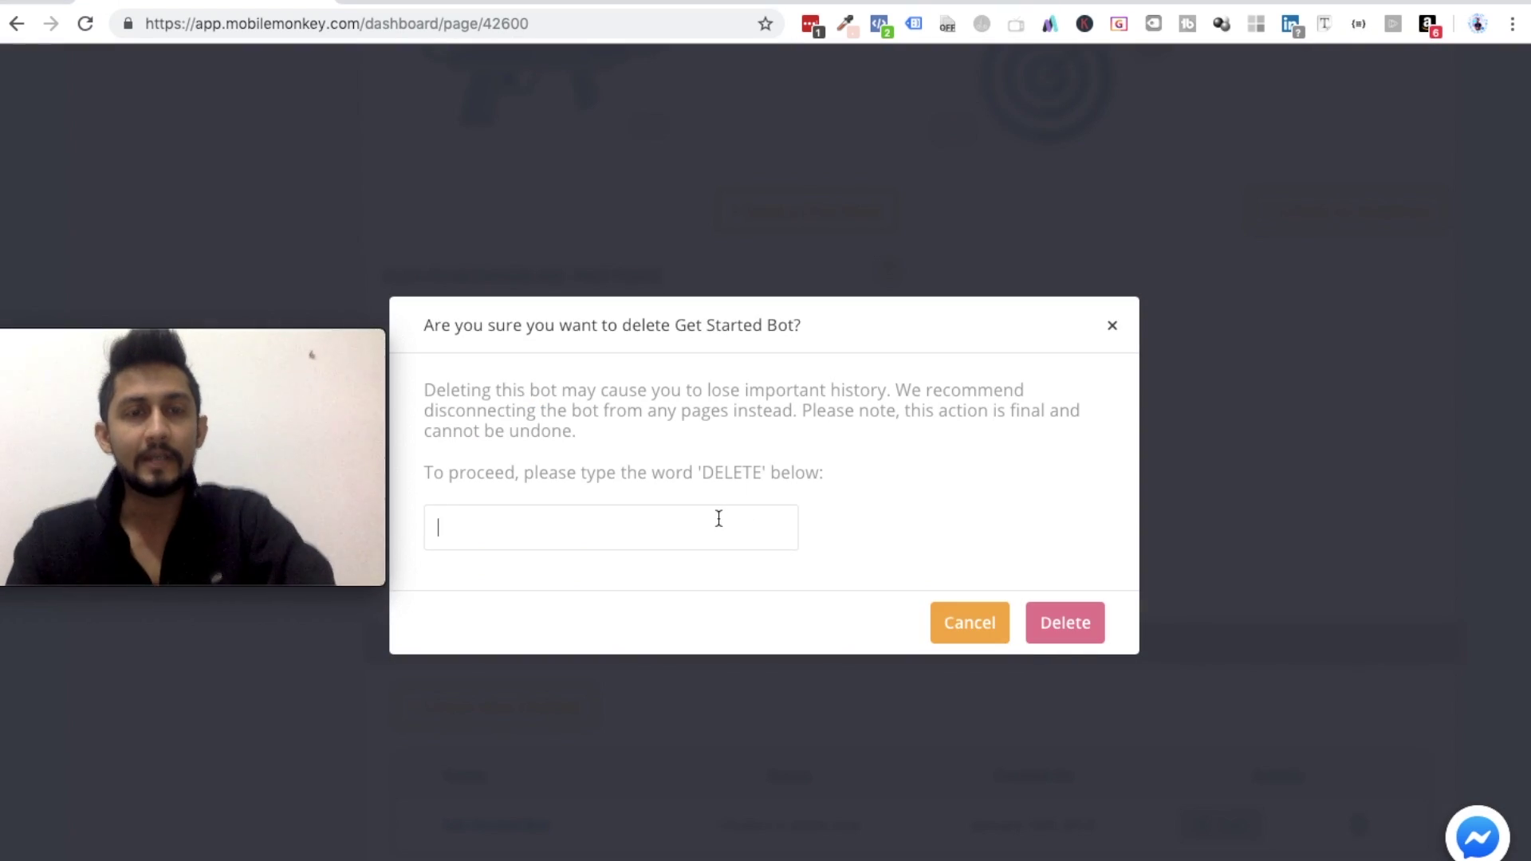
{"action": "type", "text": "DELETE"}
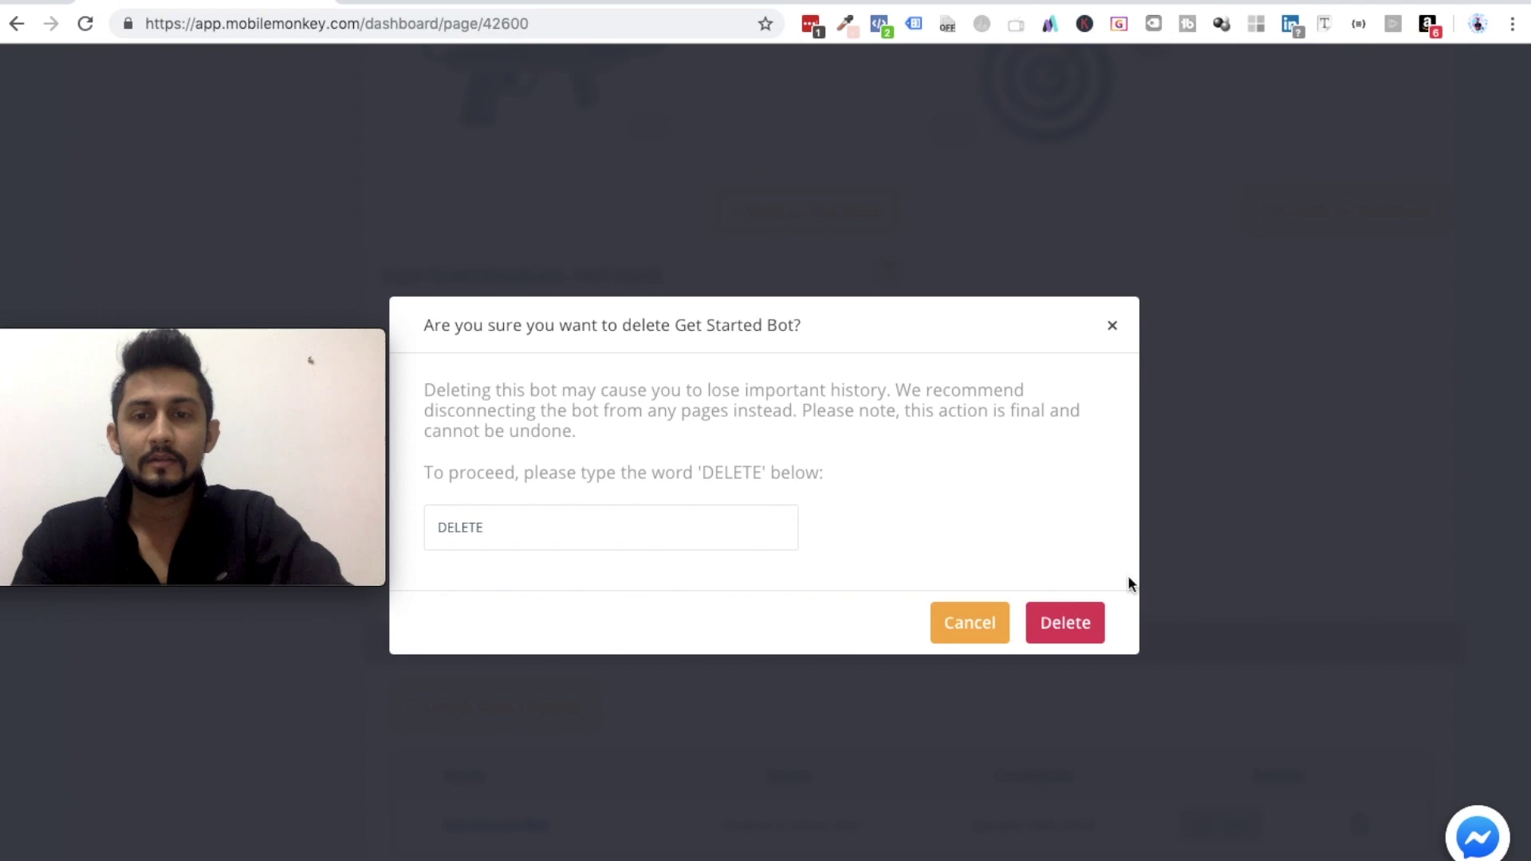
{"action": "left_click", "coordinate": [1063, 630]}
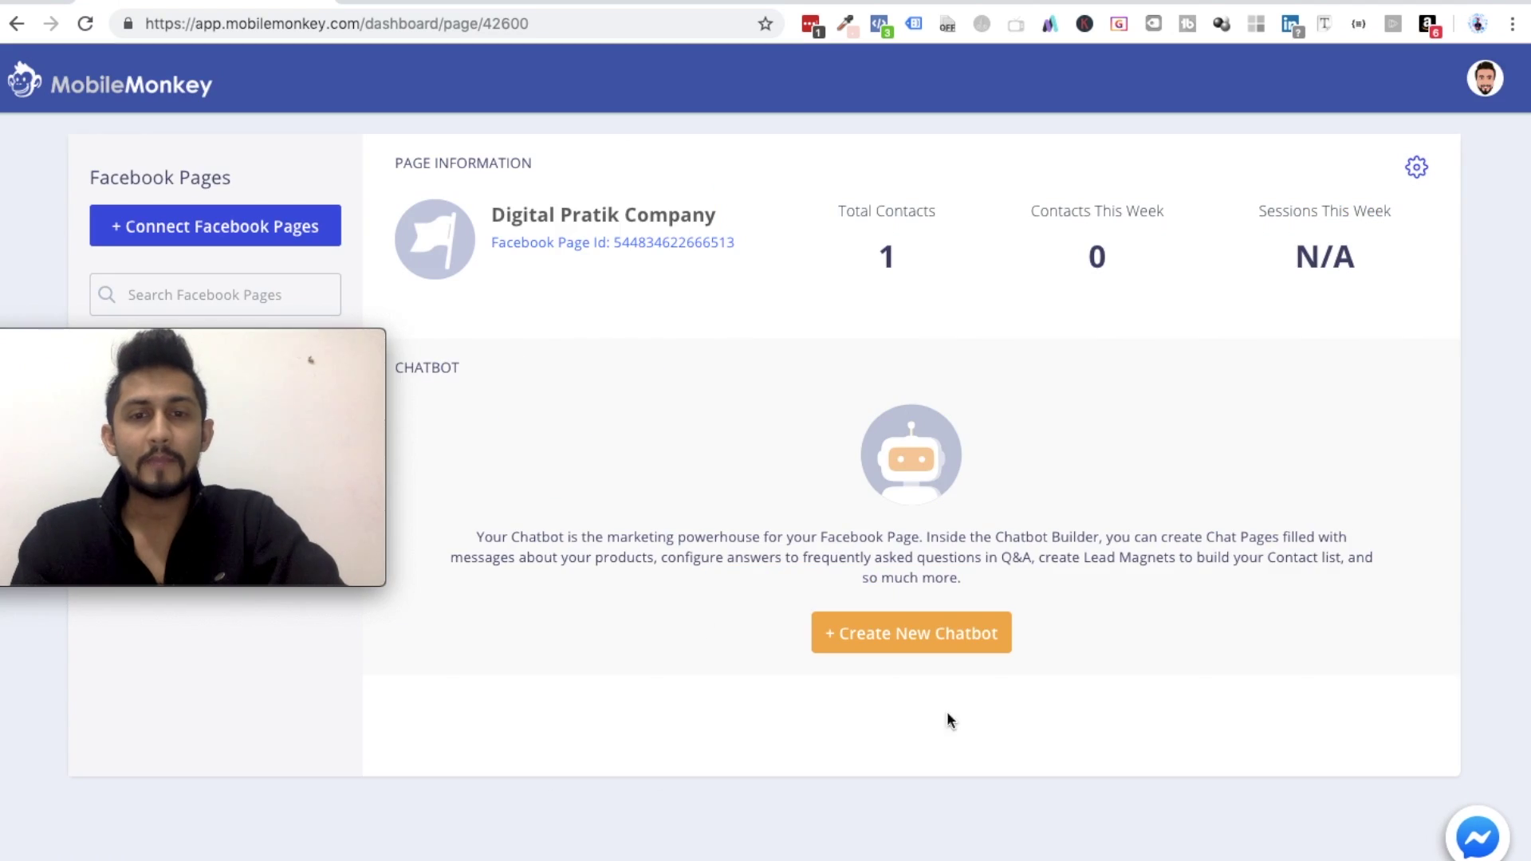
{"action": "left_click_drag", "start_coordinate": [294, 343], "coordinate": [1443, 686]}
{"action": "left_click", "coordinate": [1386, 594]}
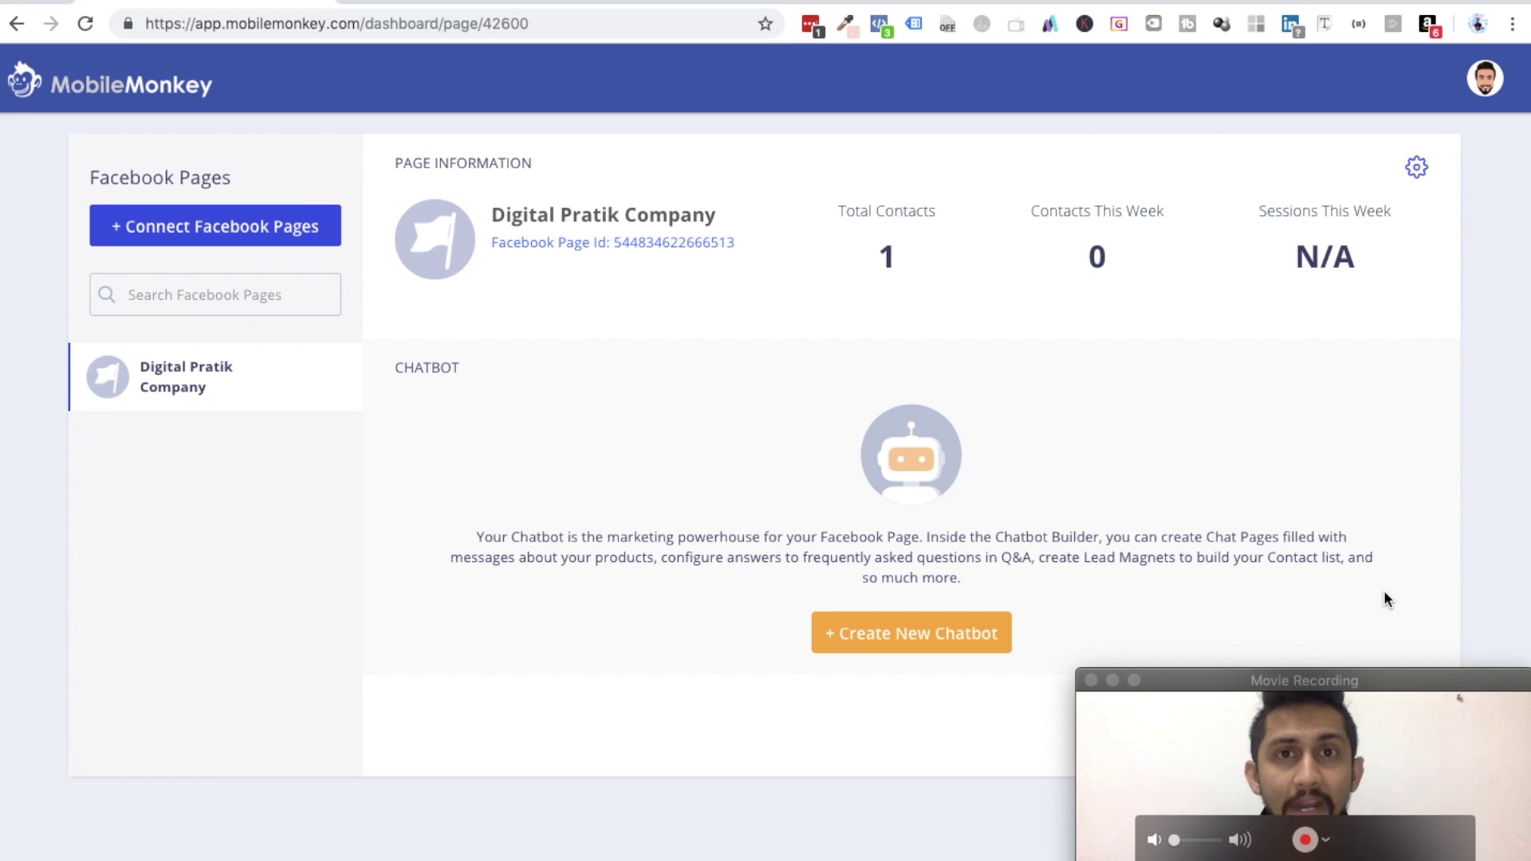
- Create a new chatbot named 'Main Bot' based on the Gym Template
{"action": "left_click", "coordinate": [915, 638]}
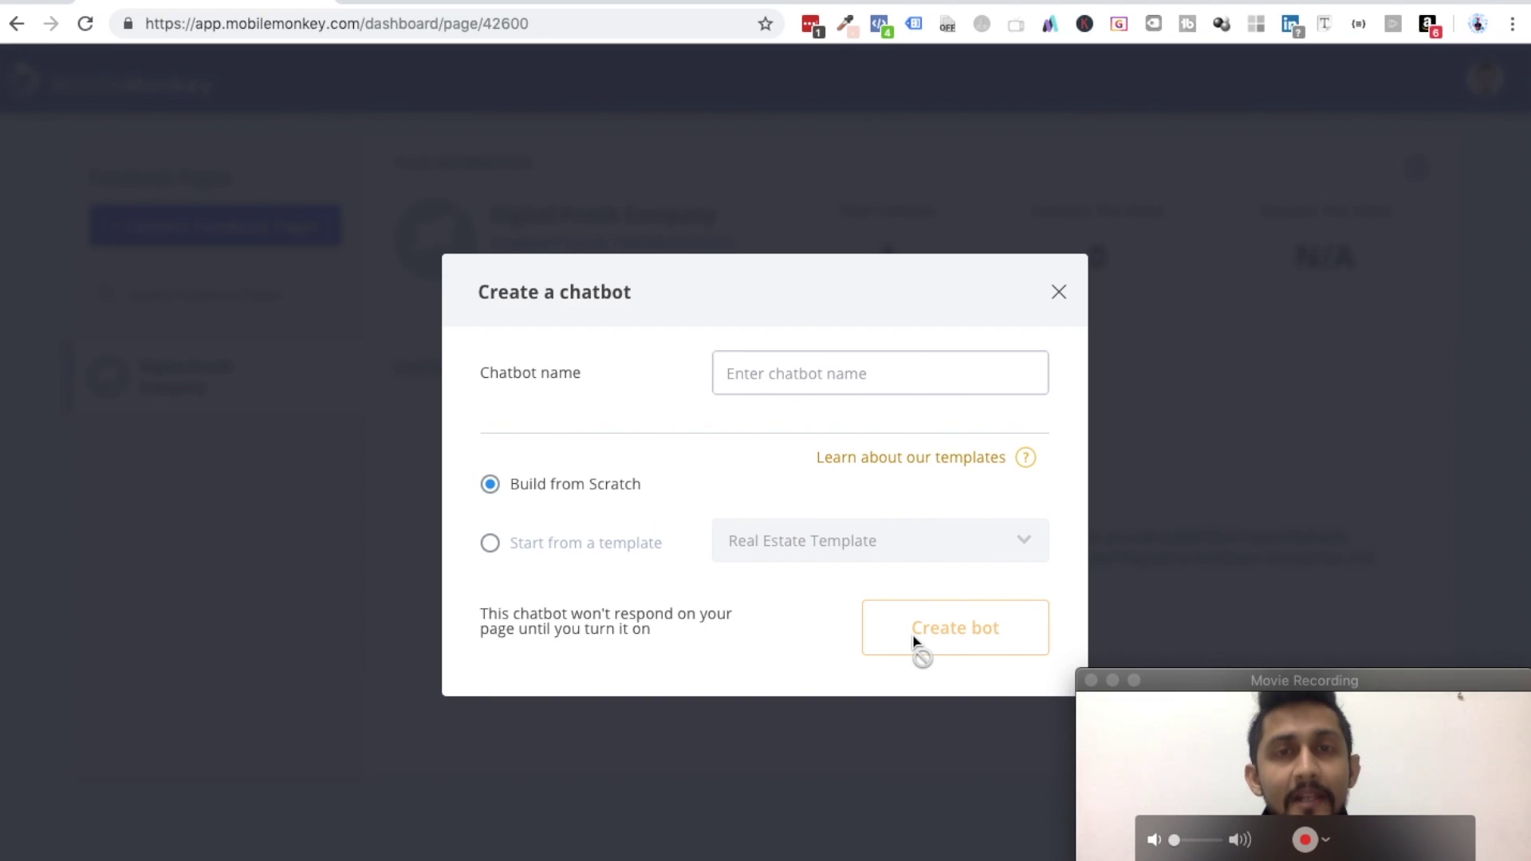
{"action": "left_click", "coordinate": [772, 378]}
{"action": "type", "text": "Ma"}
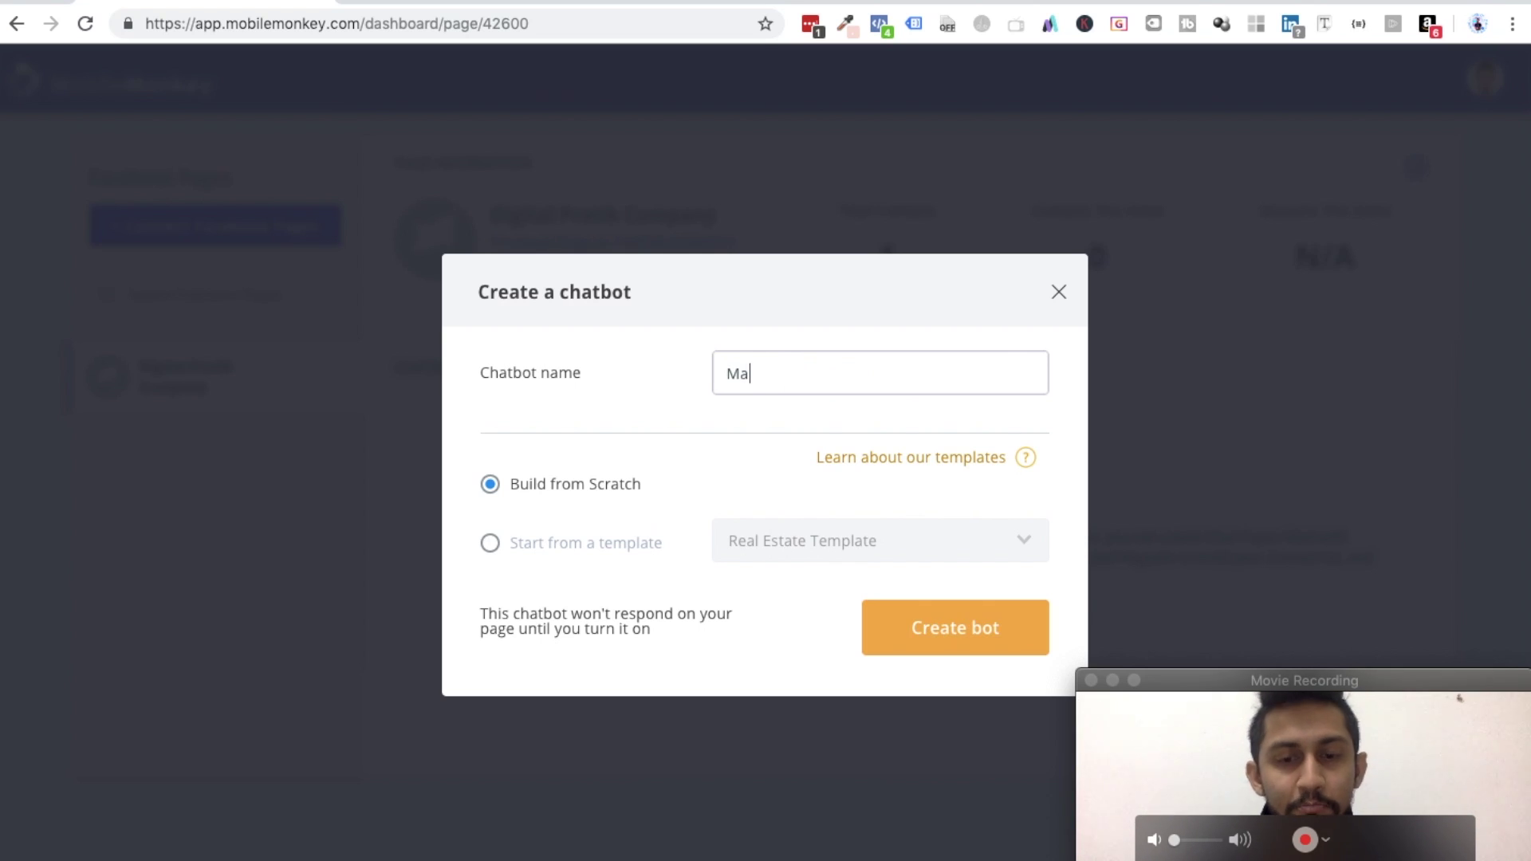
{"action": "type", "text": "in Bot"}
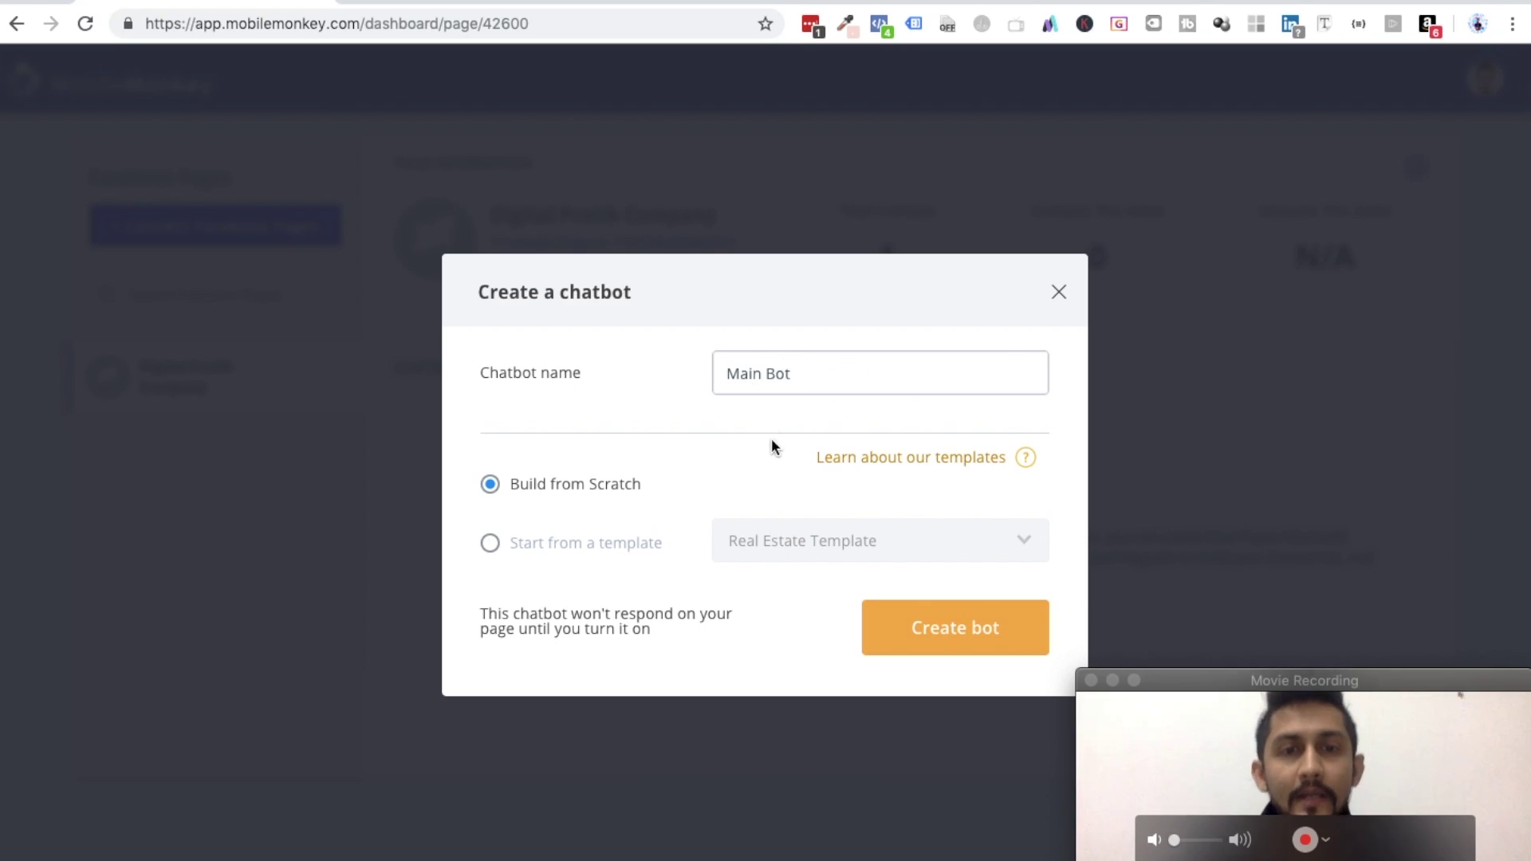
{"action": "left_click", "coordinate": [548, 549]}
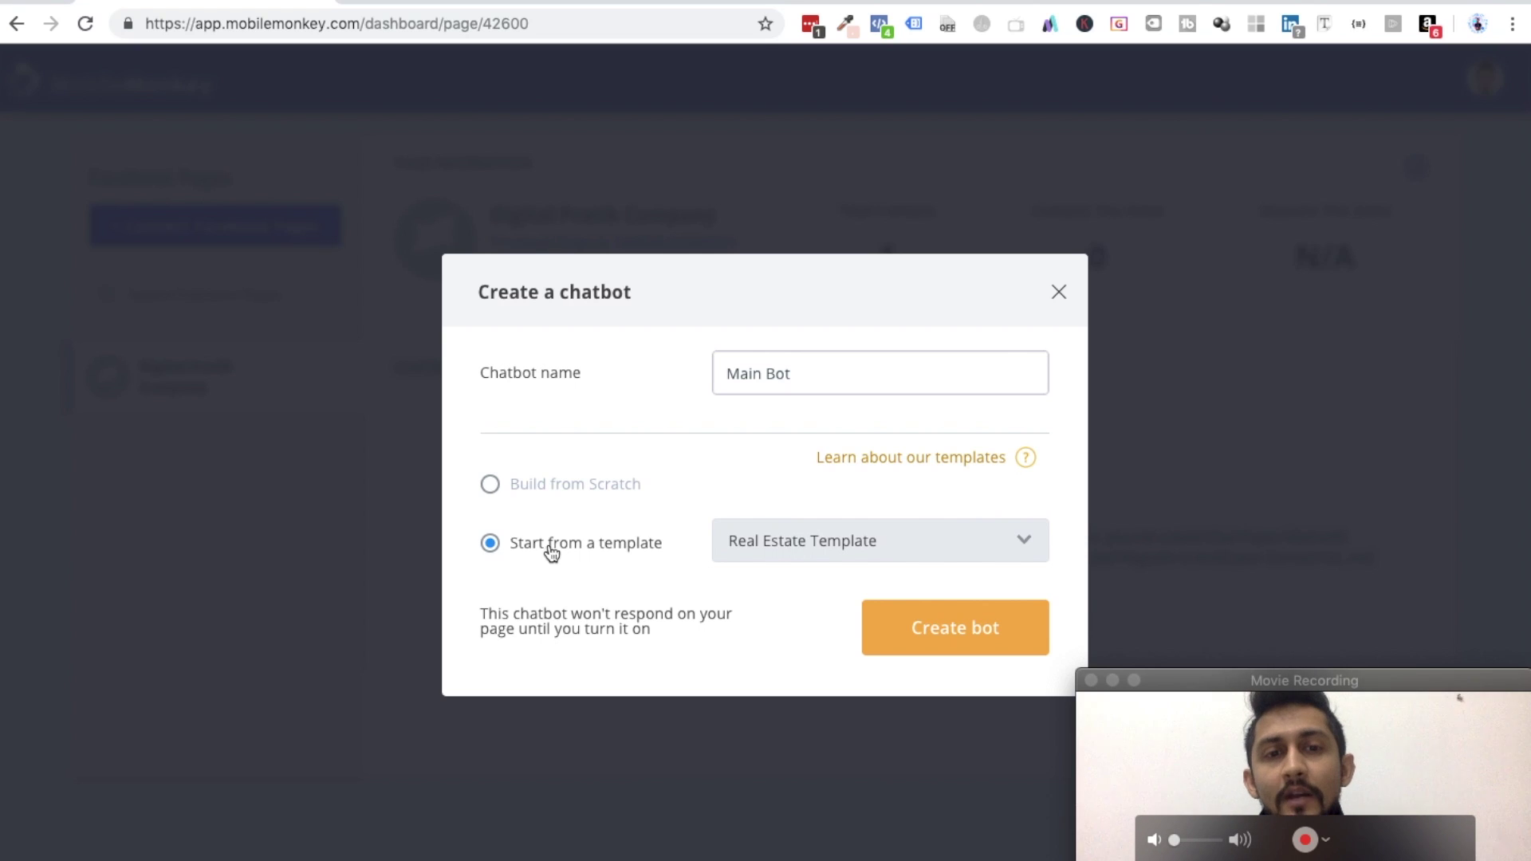
{"action": "left_click", "coordinate": [772, 549]}
{"action": "scroll", "coordinate": [789, 718], "scroll_direction": "down", "scroll_amount": 5}
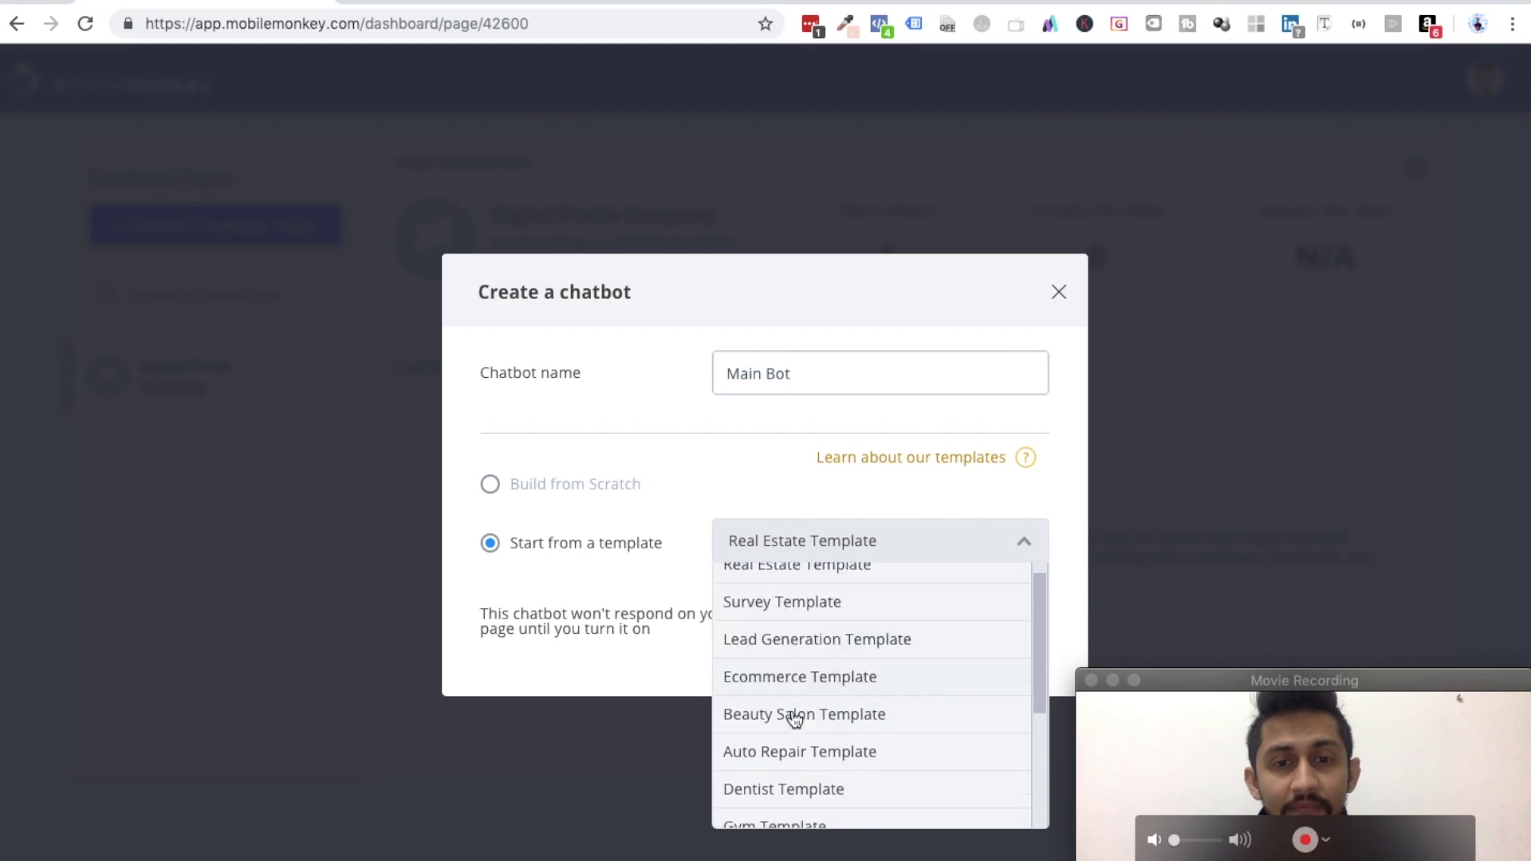
{"action": "scroll", "coordinate": [794, 718], "scroll_direction": "up", "scroll_amount": 5}
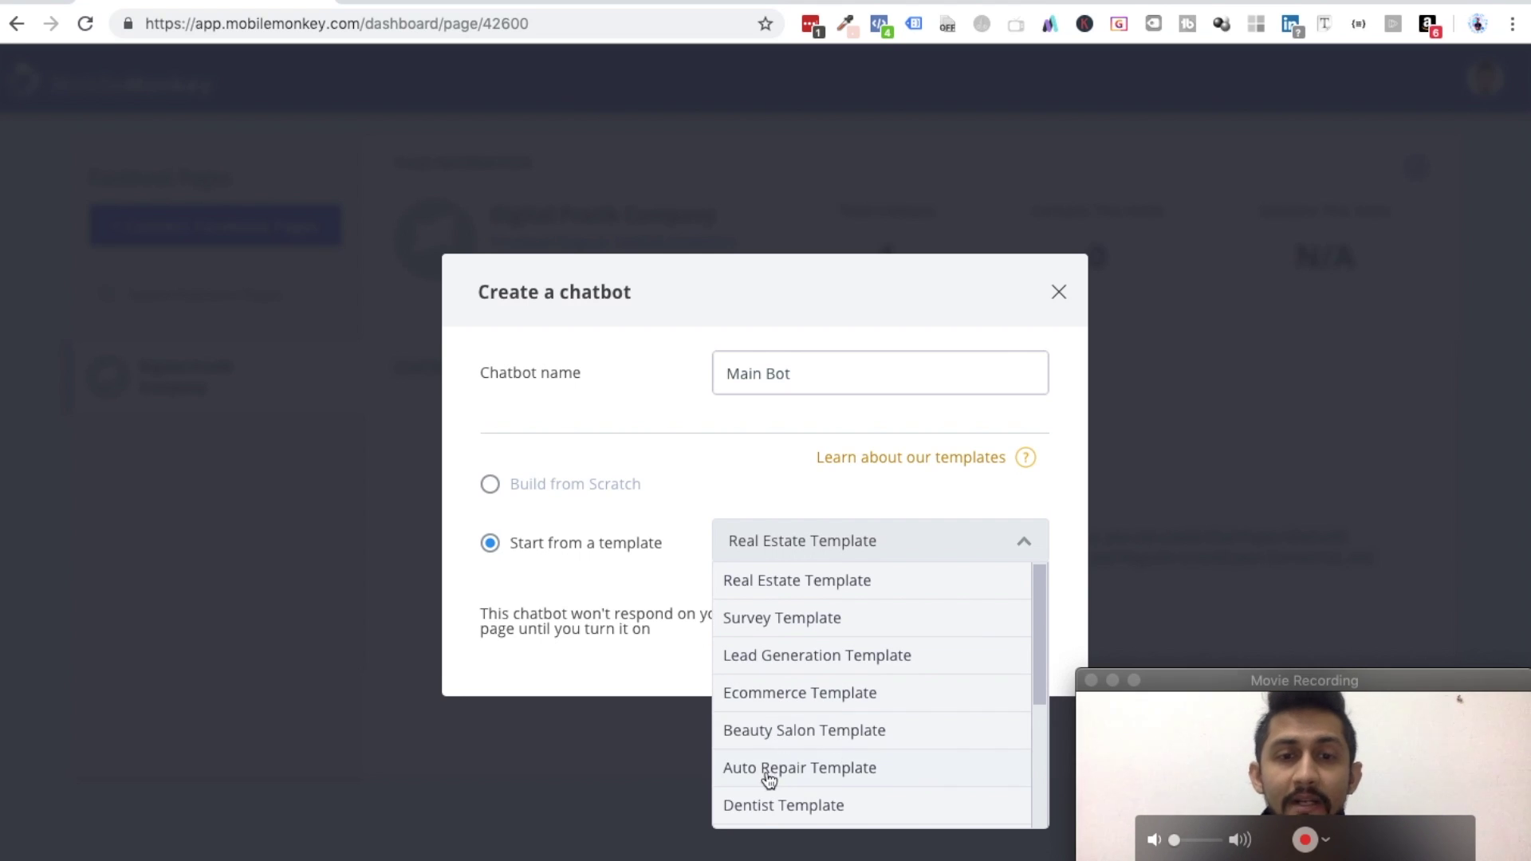
{"action": "scroll", "coordinate": [826, 779], "scroll_direction": "down", "scroll_amount": 5}
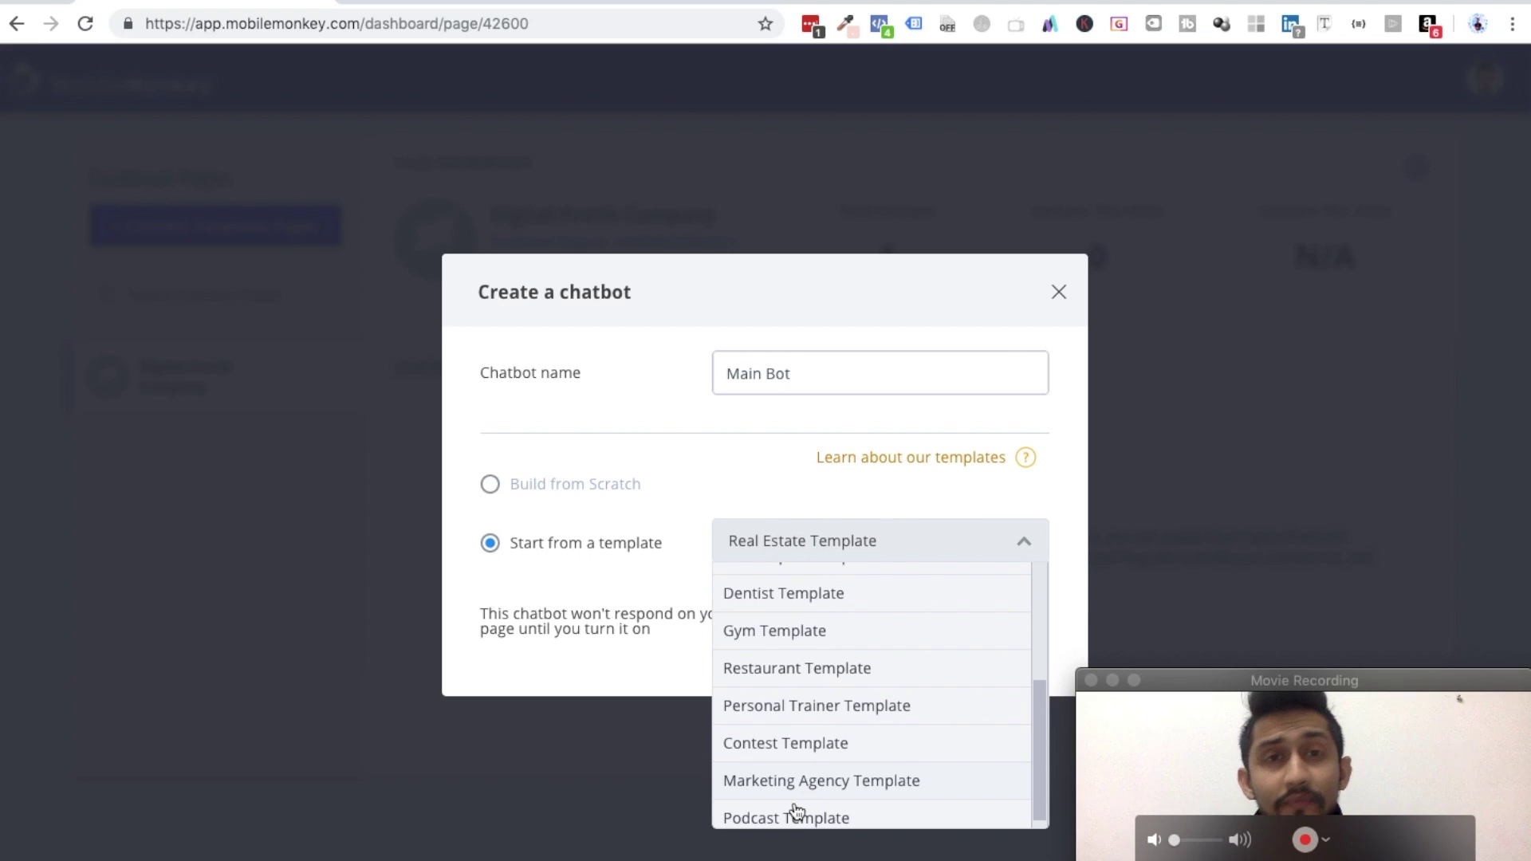
{"action": "left_click", "coordinate": [770, 630]}
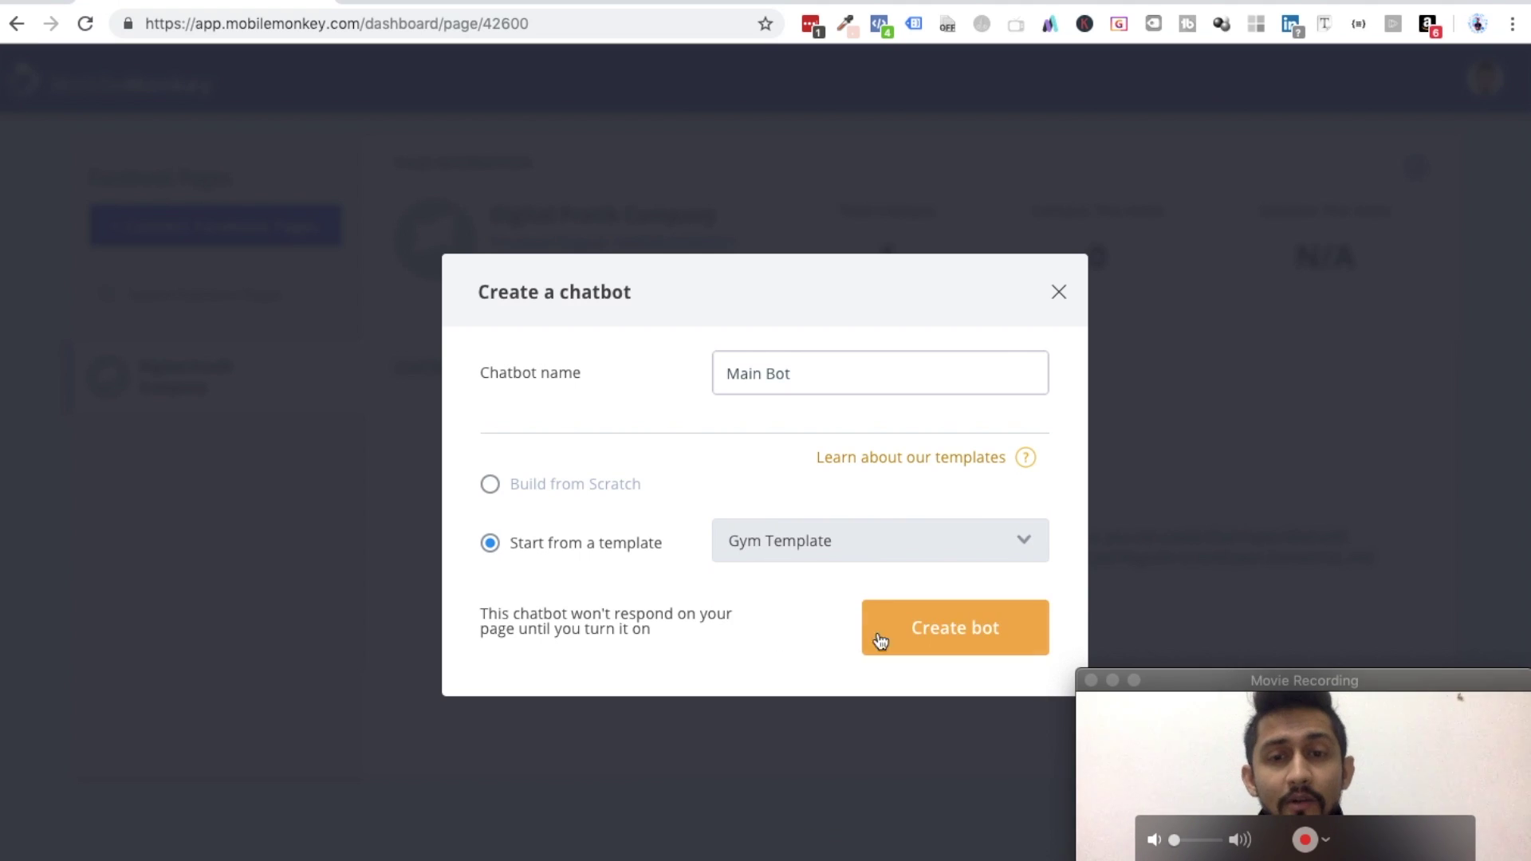
{"action": "left_click", "coordinate": [959, 642]}
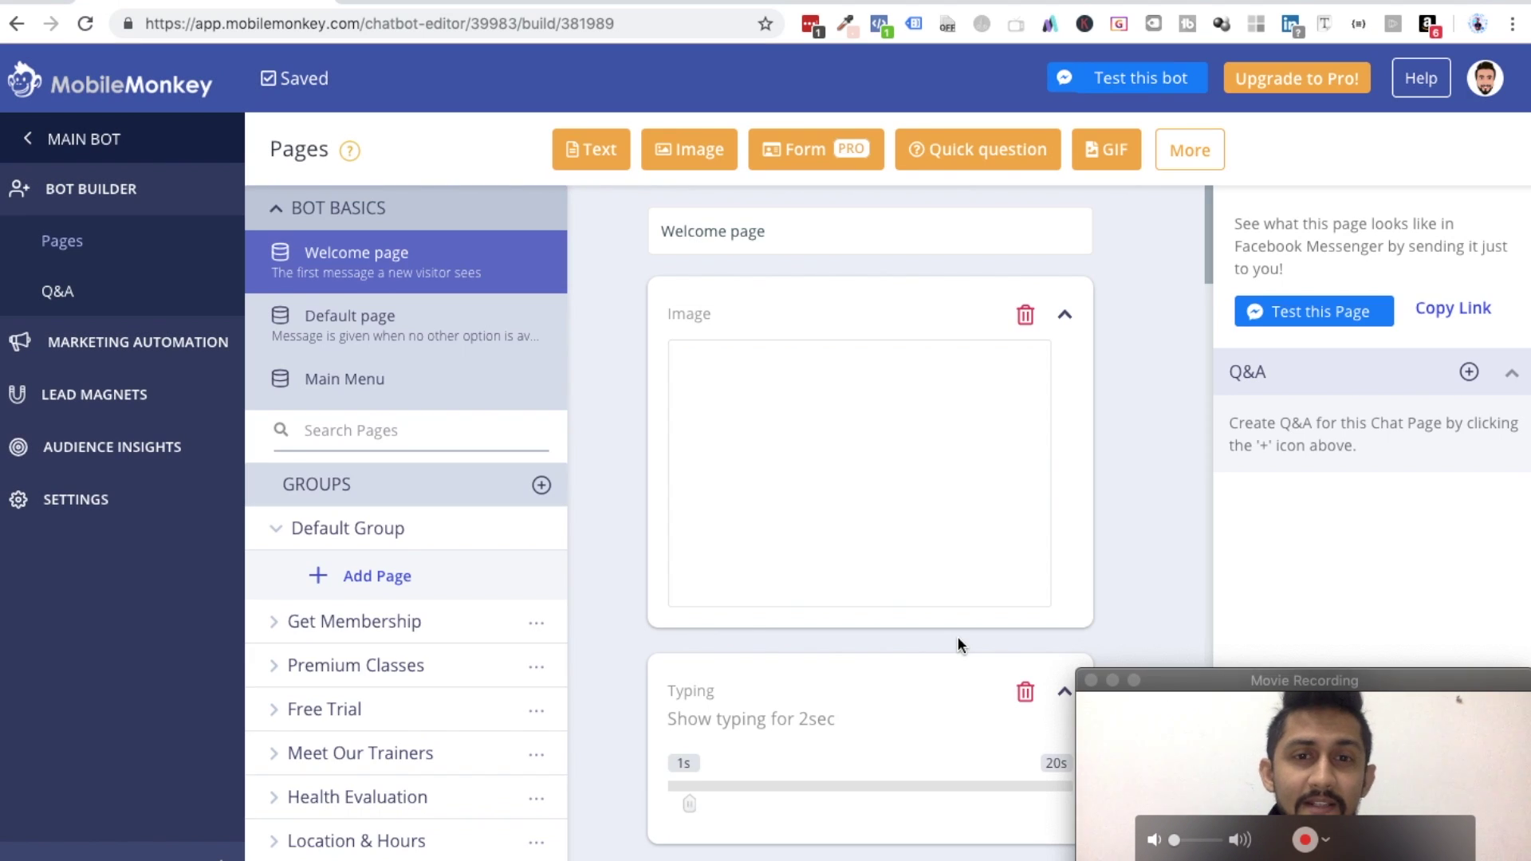
- Look over the Gym-template Main Bot's Welcome page, then return to the page dashboard
{"action": "scroll", "coordinate": [959, 637], "scroll_direction": "down", "scroll_amount": 4}
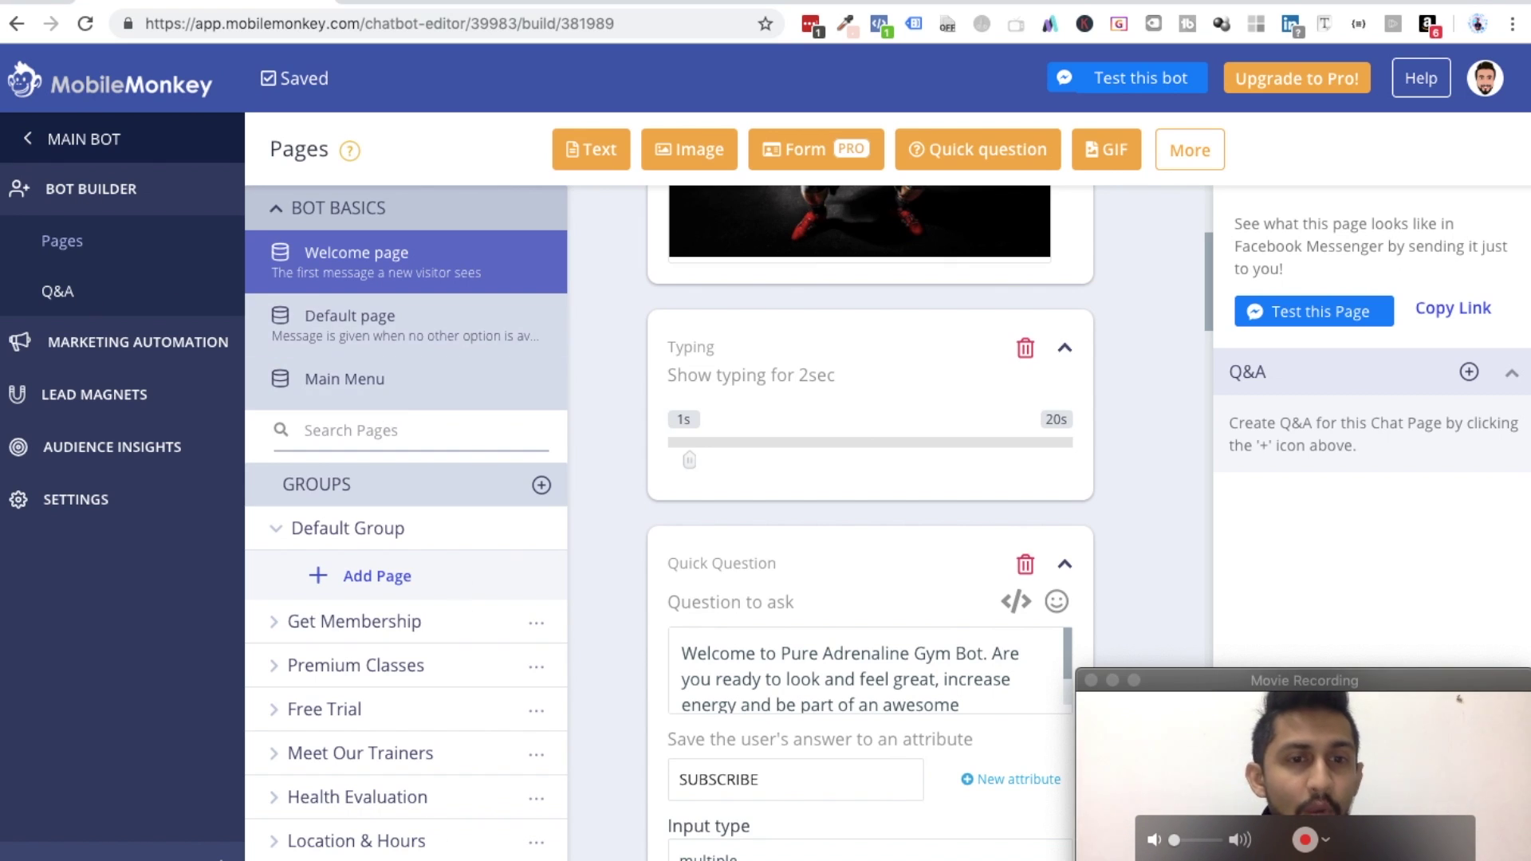
{"action": "scroll", "coordinate": [671, 565], "scroll_direction": "down", "scroll_amount": 2}
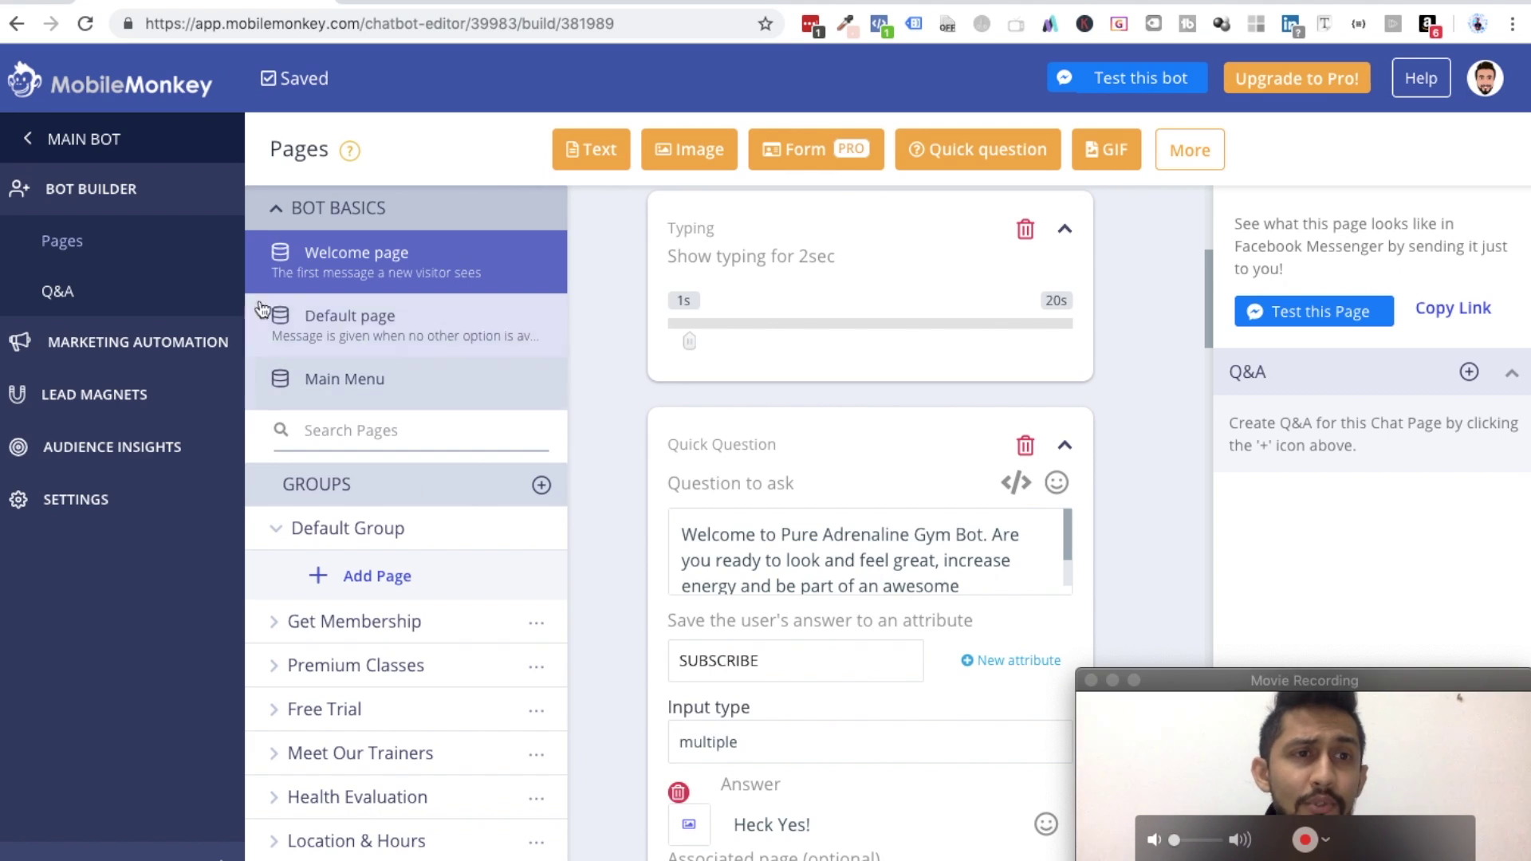
{"action": "left_click", "coordinate": [95, 137]}
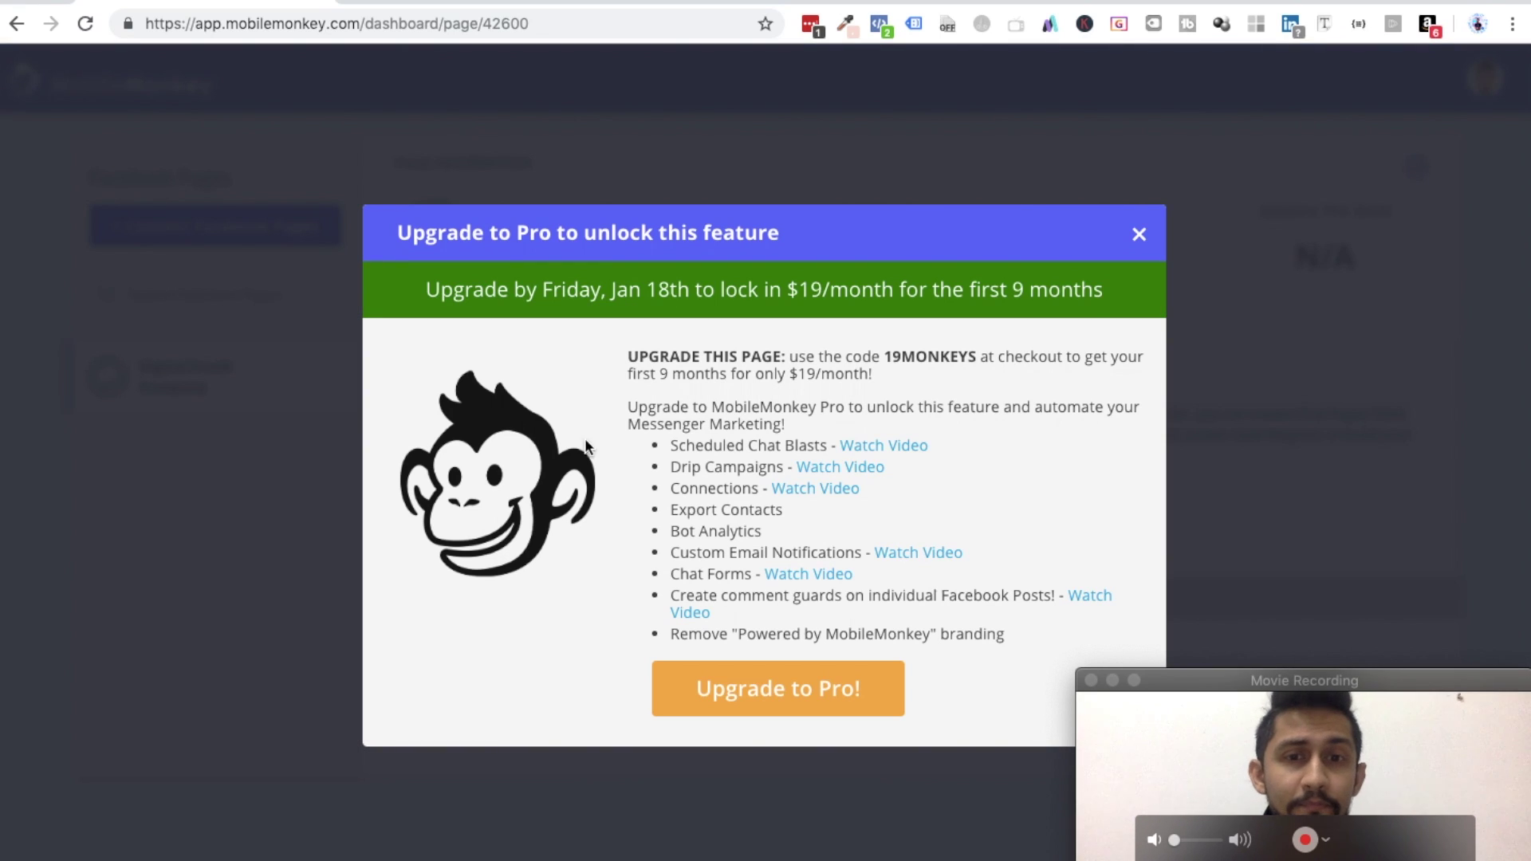
- Dismiss the Pro upgrade offer and delete the Gym-template Main Bot, confirming with DELETE
{"action": "left_click", "coordinate": [1139, 236]}
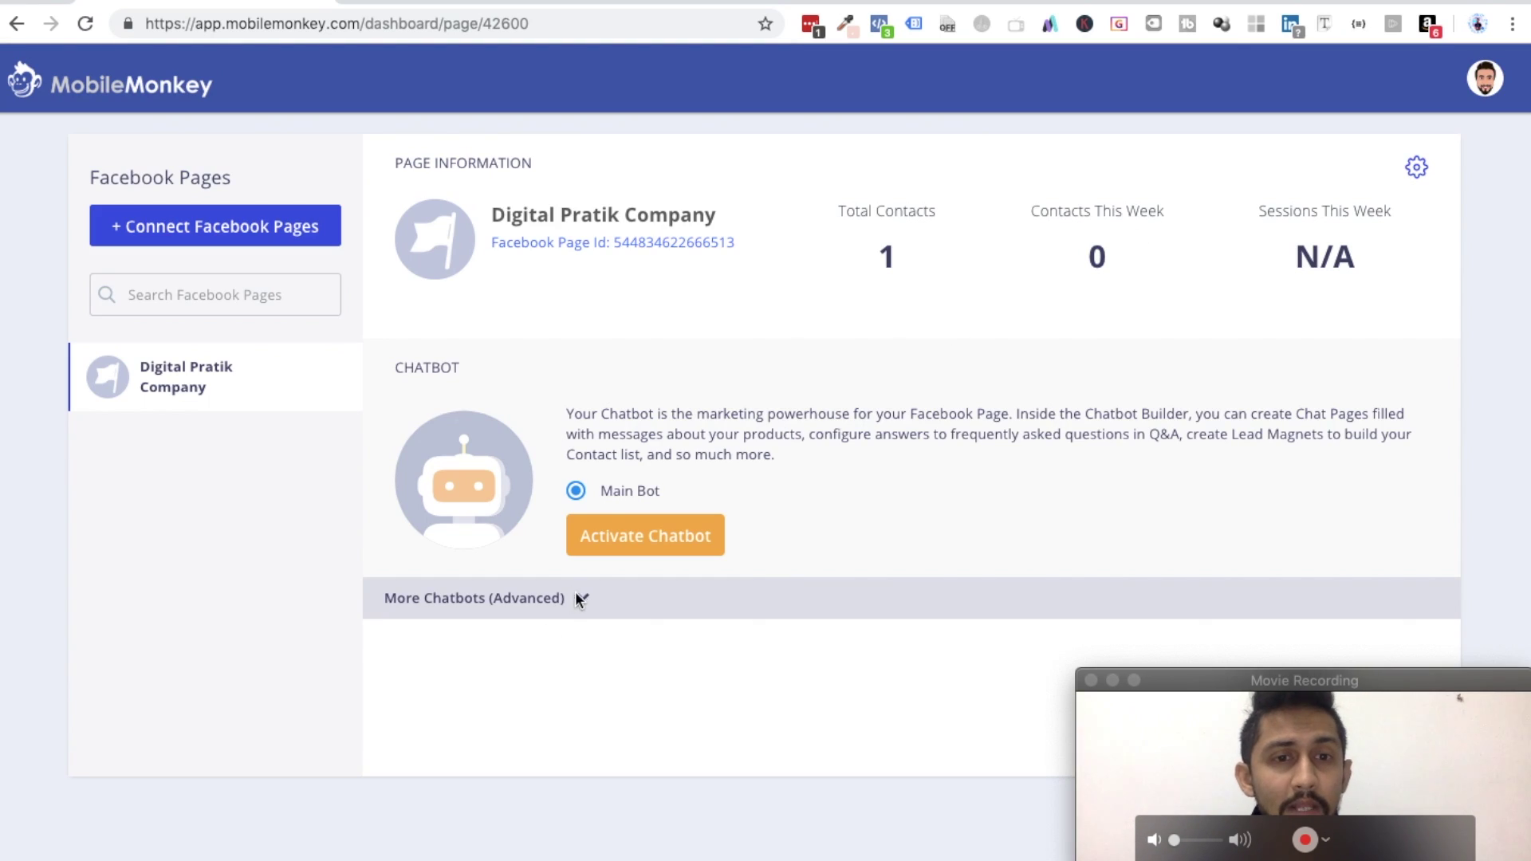
{"action": "left_click", "coordinate": [582, 599]}
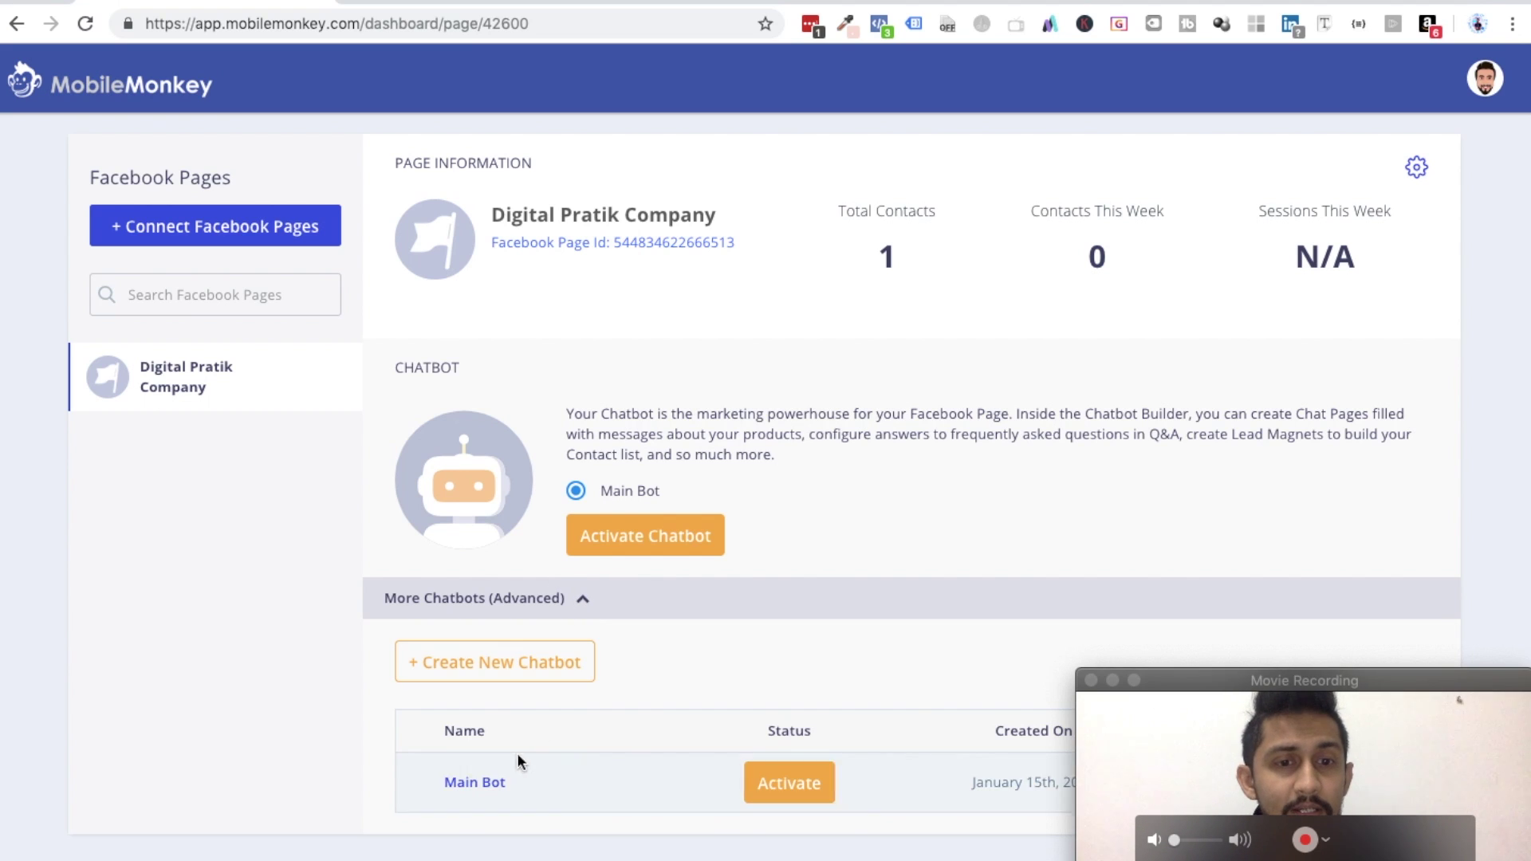
{"action": "left_click_drag", "start_coordinate": [1274, 680], "coordinate": [1225, 285]}
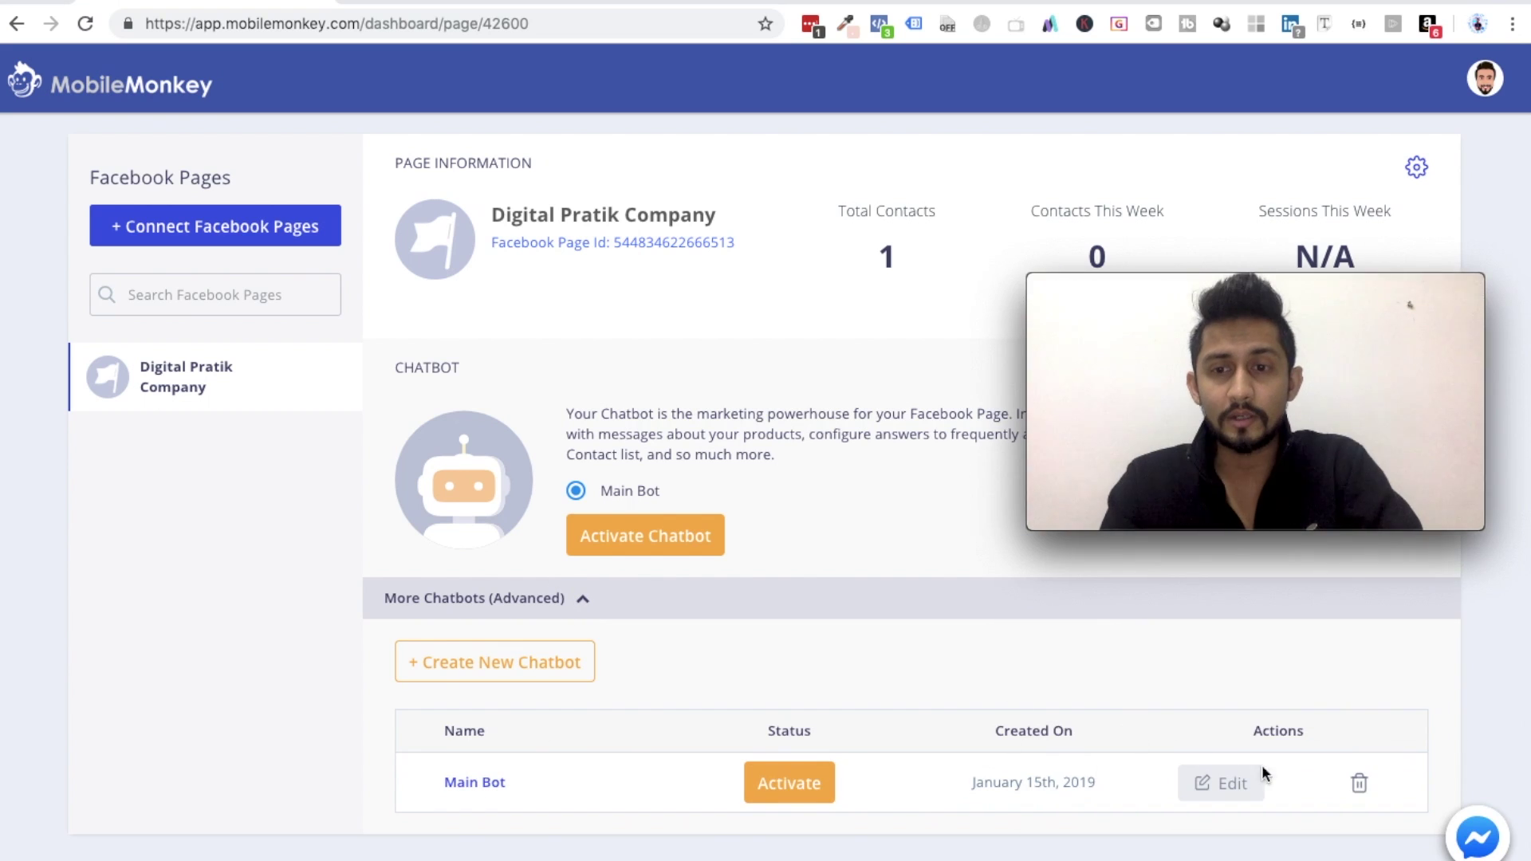
{"action": "left_click", "coordinate": [1359, 785]}
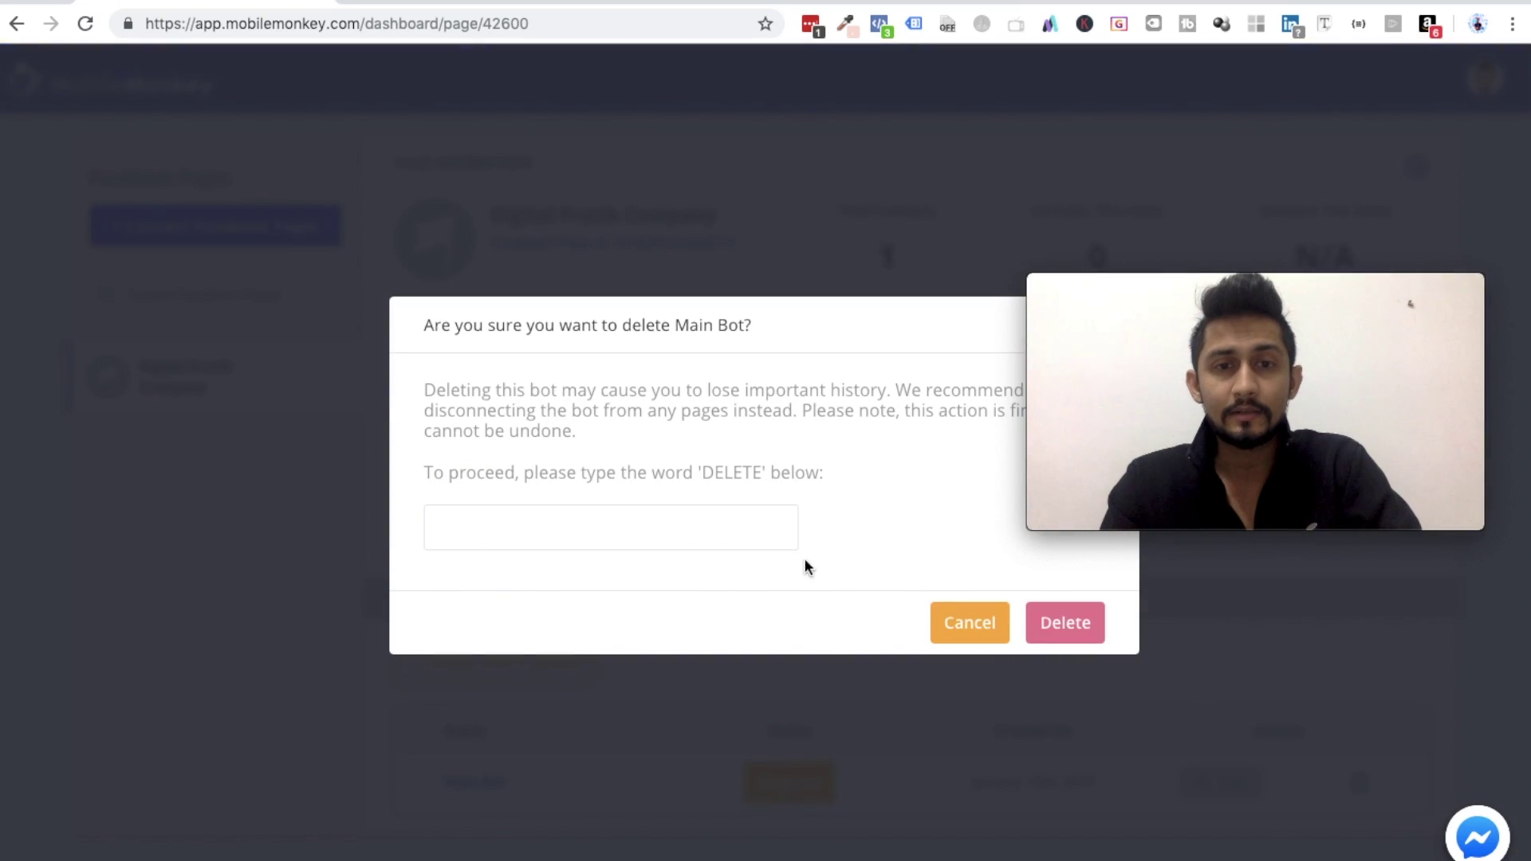
{"action": "type", "text": "DELETE"}
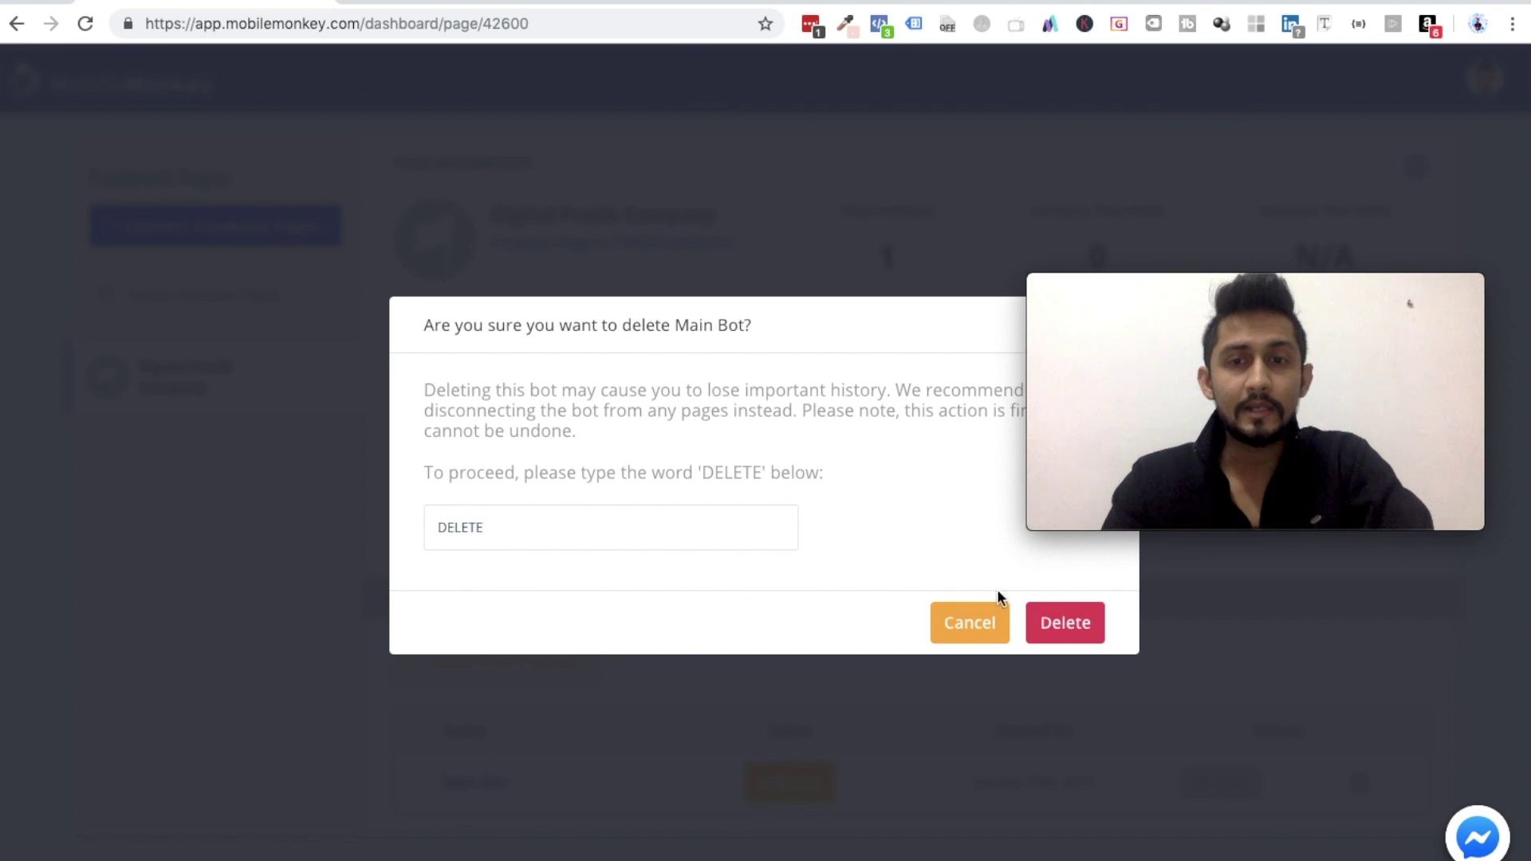
{"action": "left_click", "coordinate": [1061, 627]}
{"action": "left_click_drag", "start_coordinate": [1213, 297], "coordinate": [1259, 664]}
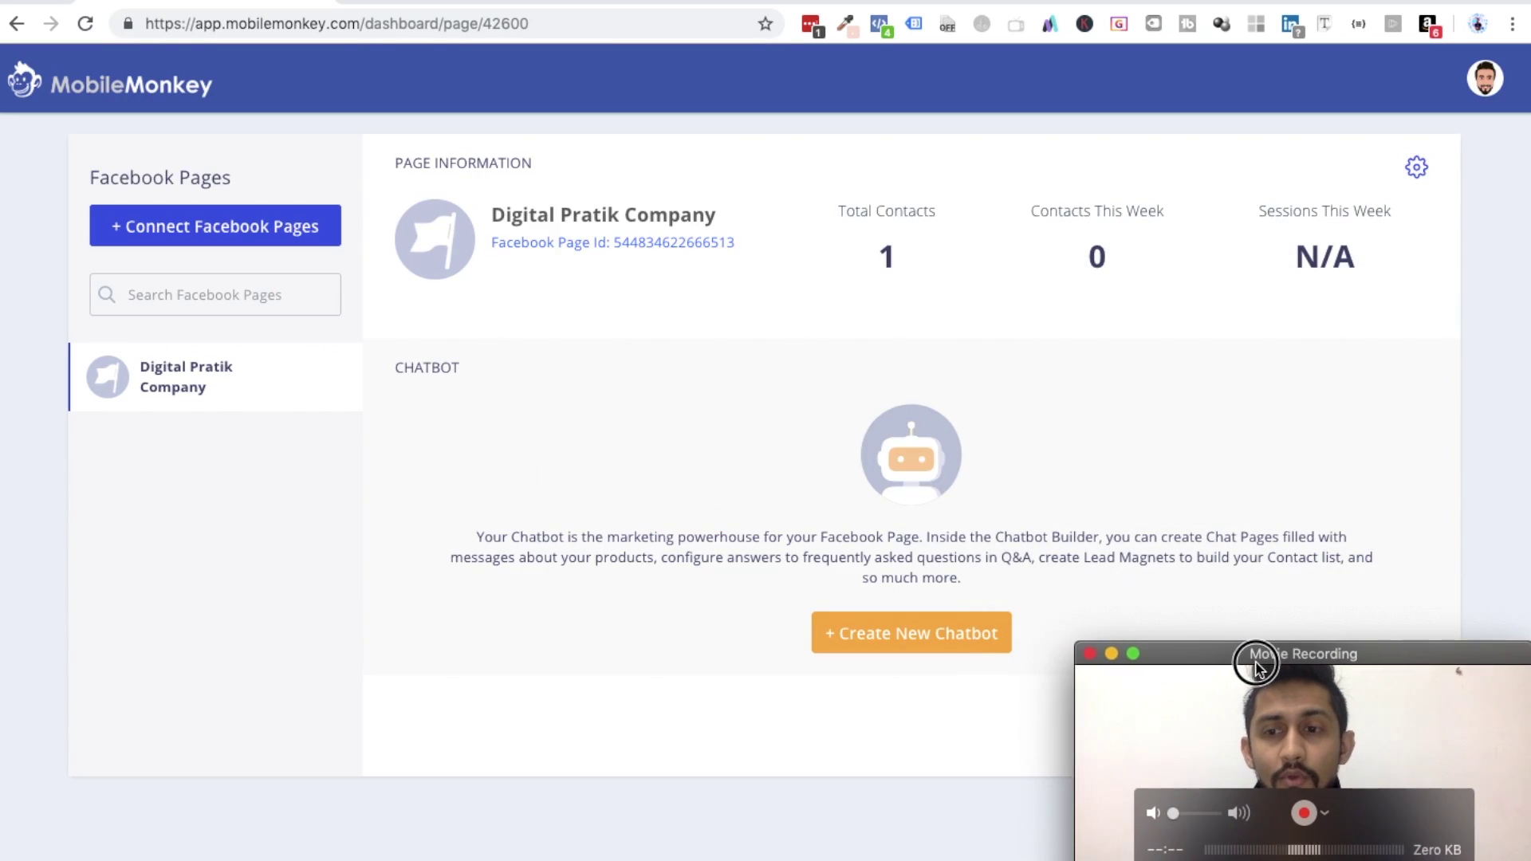
{"action": "left_click", "coordinate": [898, 636]}
- Create 'Main Bot' from scratch and expand More Chatbots (Advanced) to show it listed
{"action": "left_click", "coordinate": [790, 381]}
{"action": "type", "text": "Mai"}
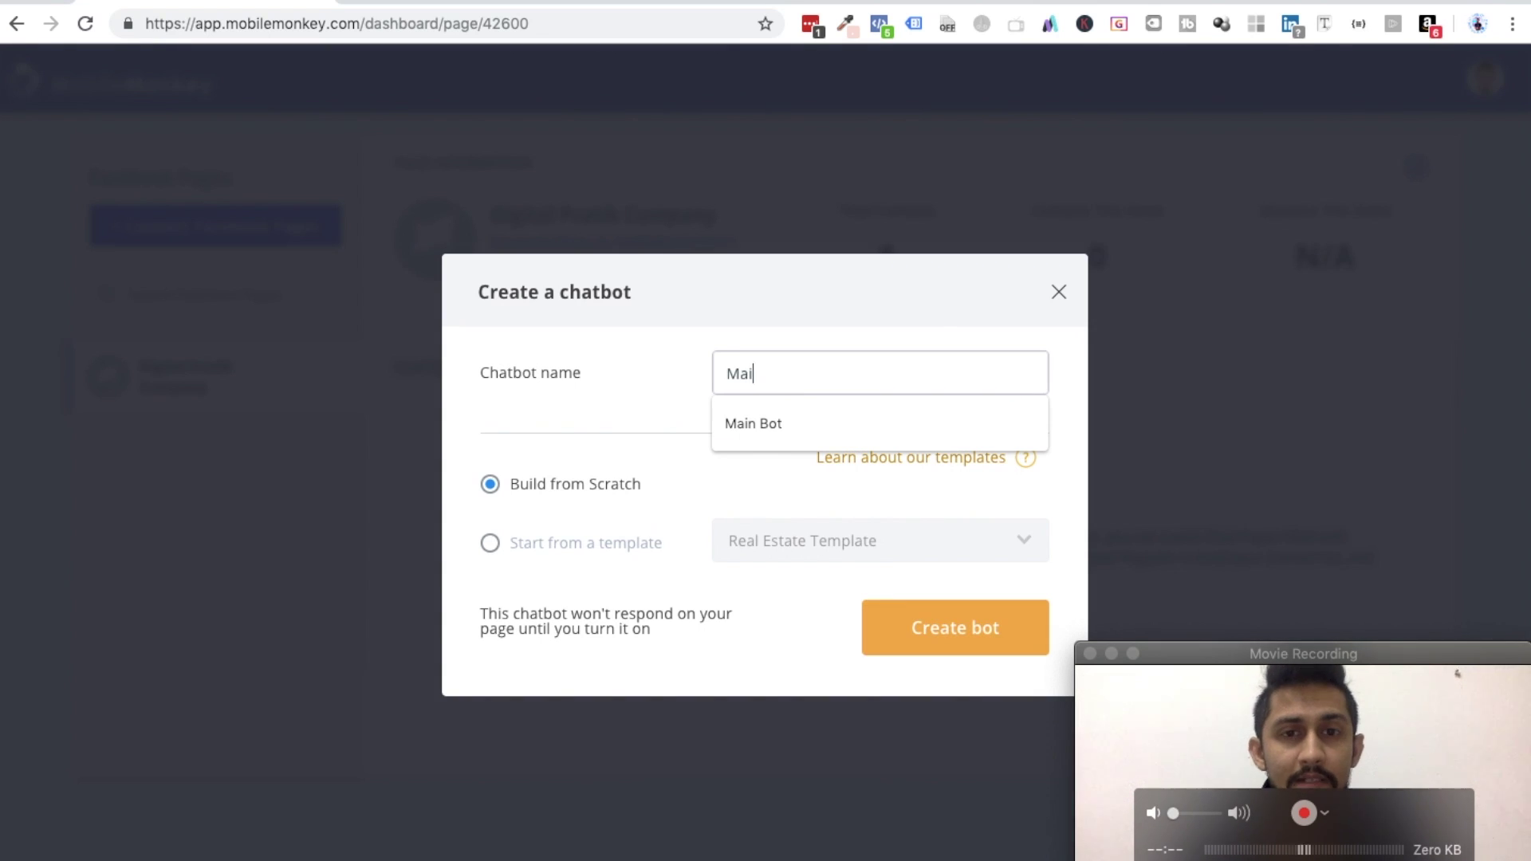
{"action": "type", "text": "n Bot"}
{"action": "left_click", "coordinate": [758, 615]}
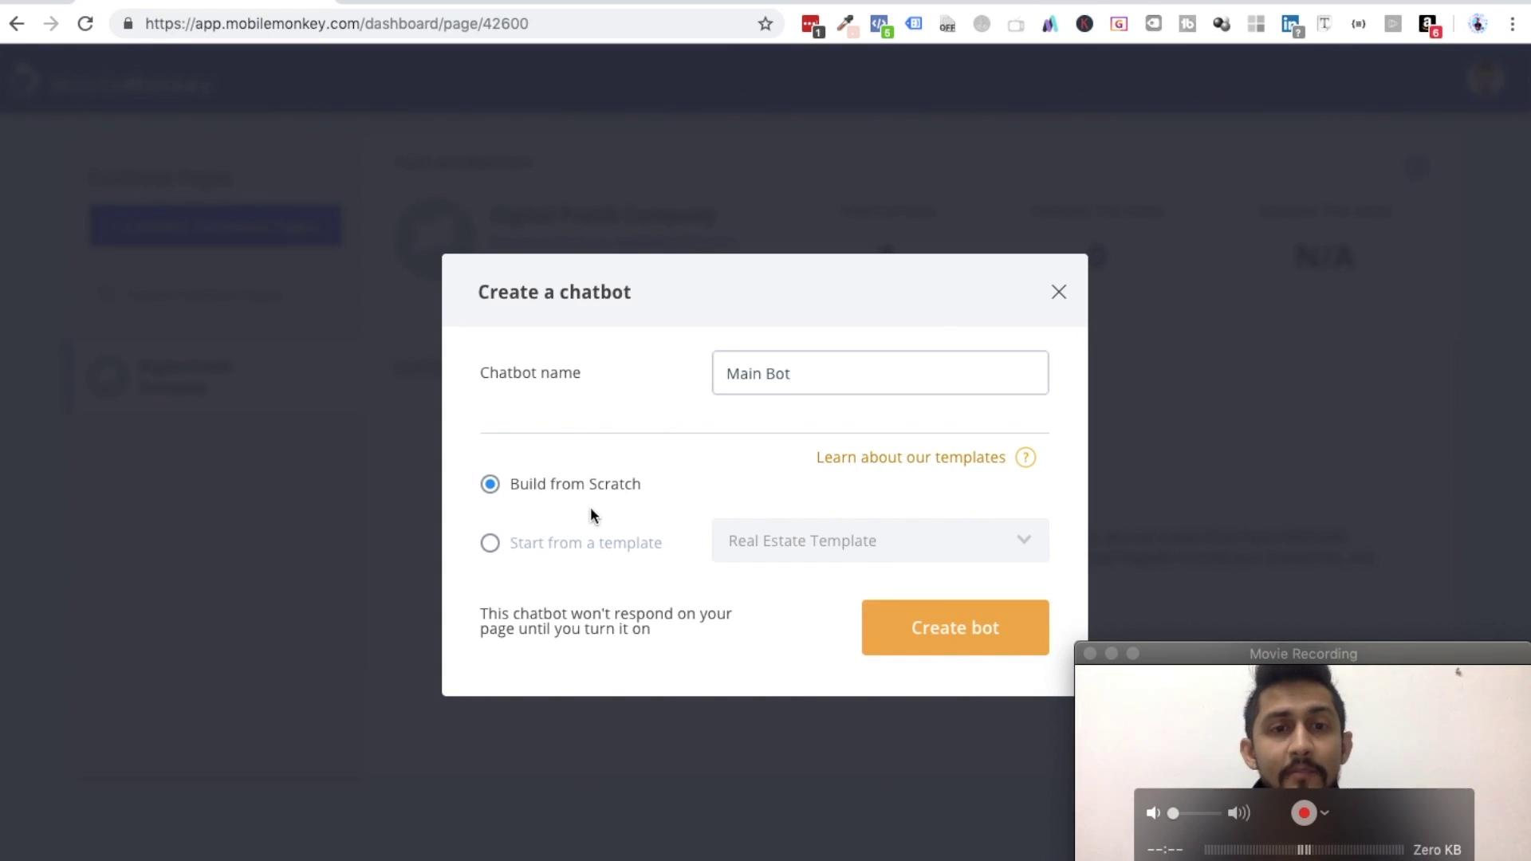
{"action": "left_click", "coordinate": [956, 638]}
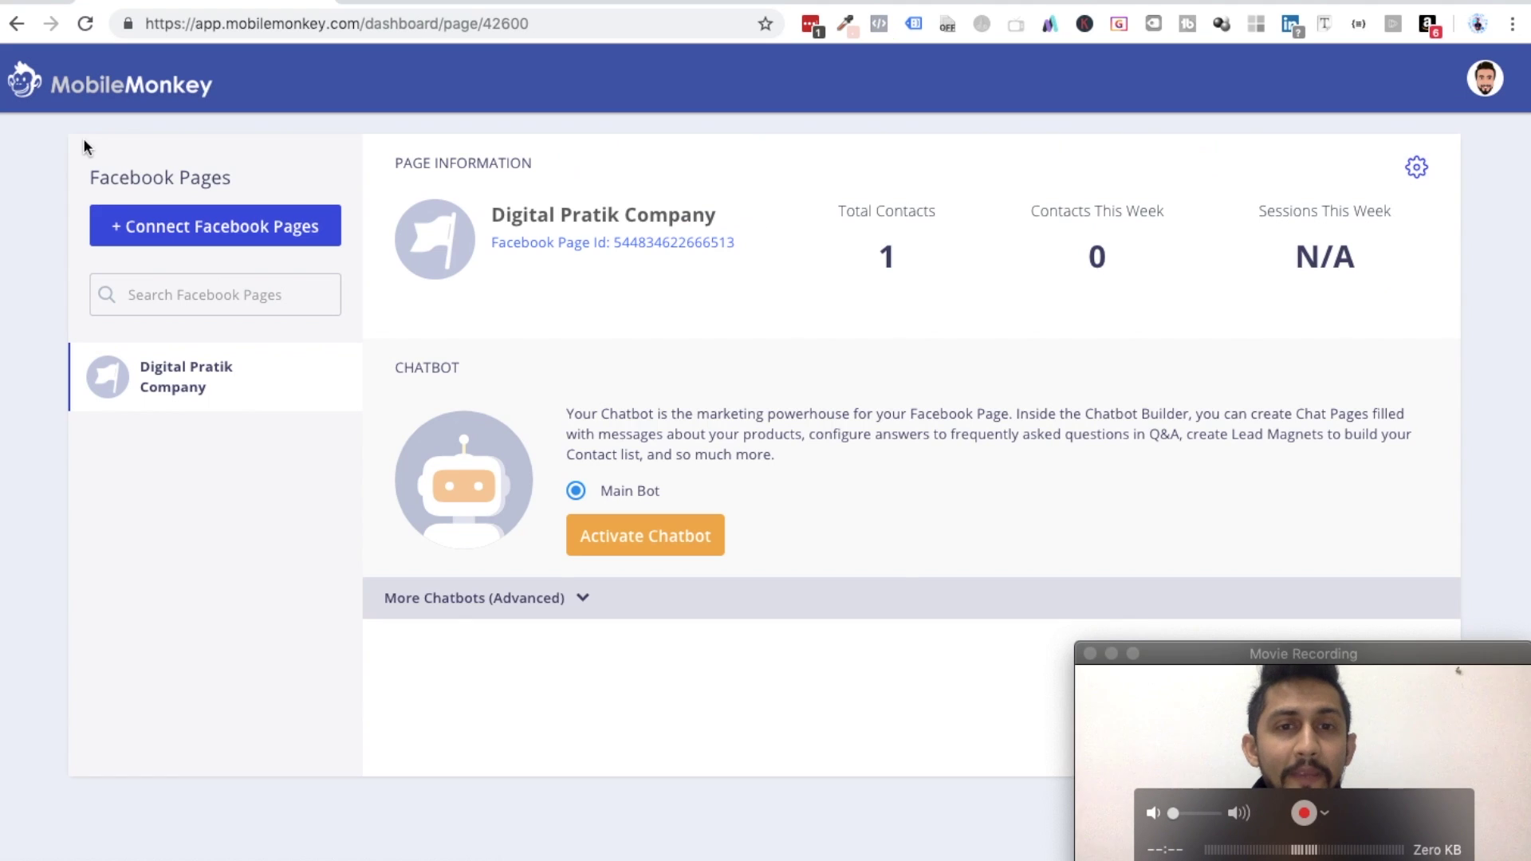
{"action": "left_click", "coordinate": [581, 598]}
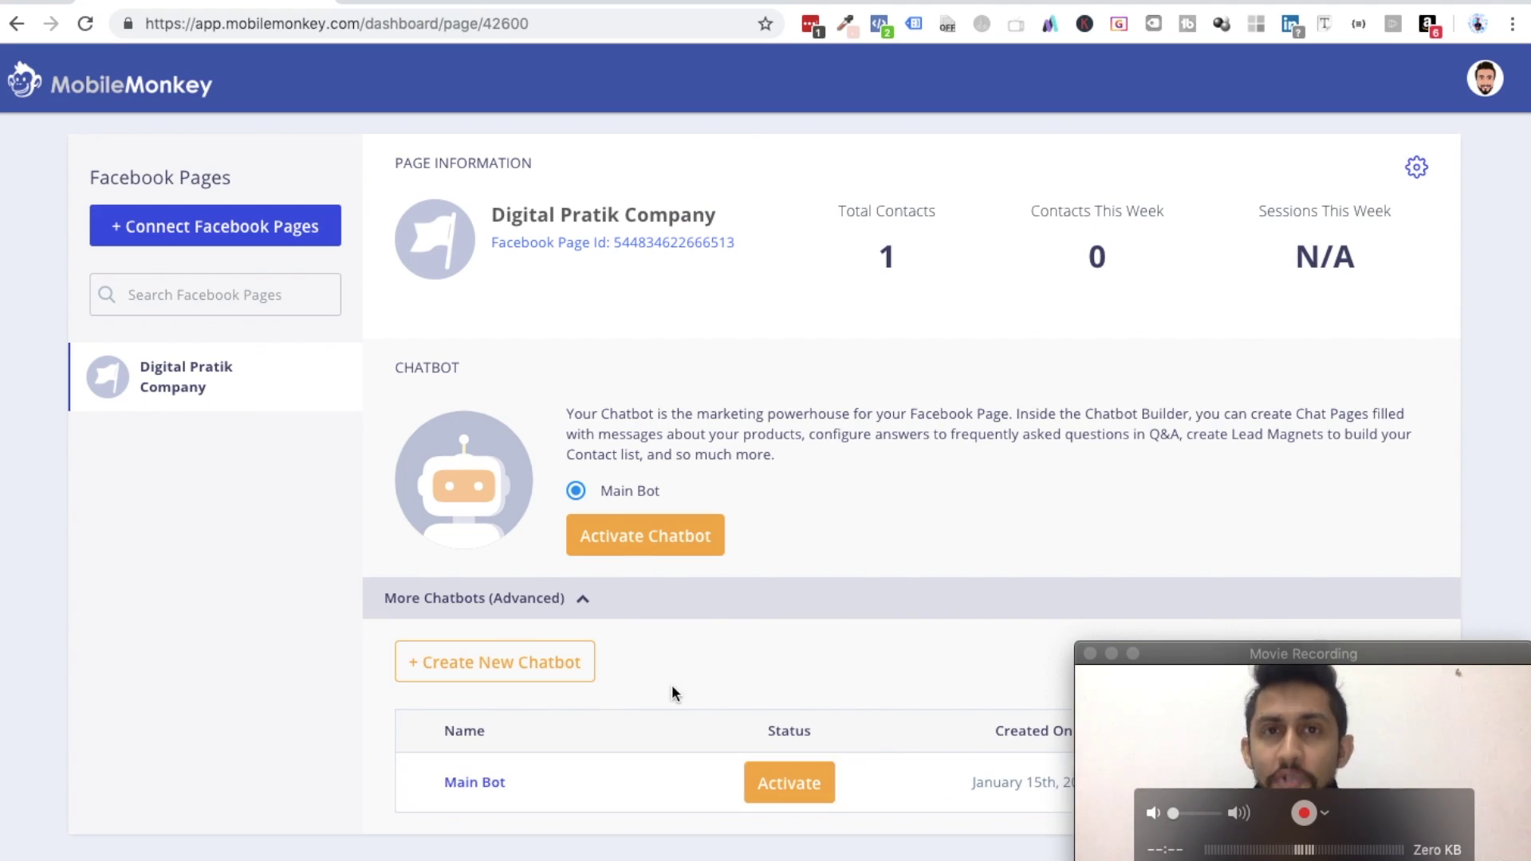
{"action": "triple_click", "coordinate": [588, 216]}
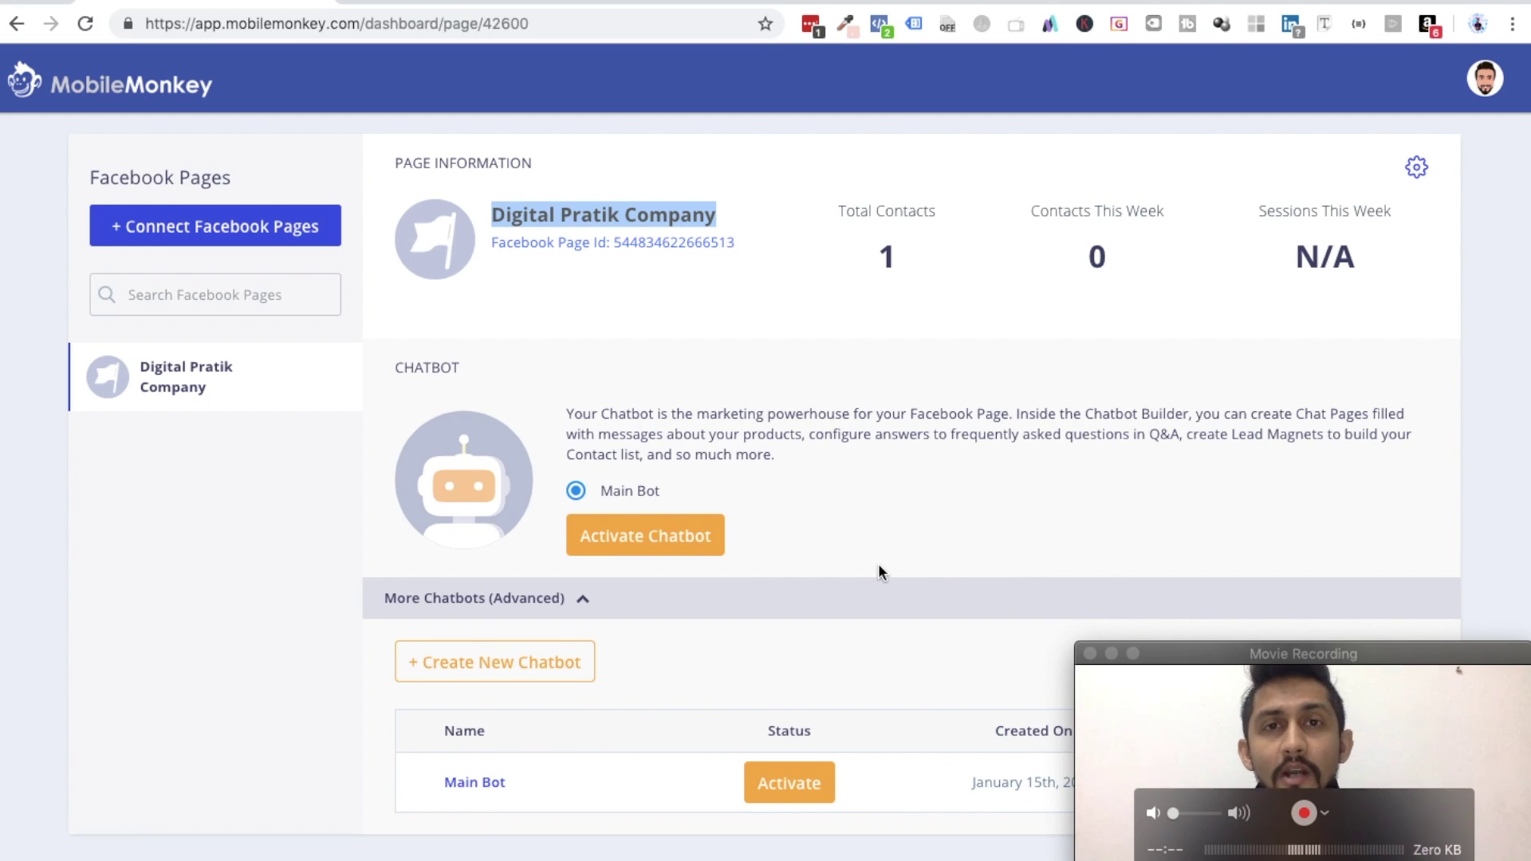
{"action": "left_click", "coordinate": [843, 535]}
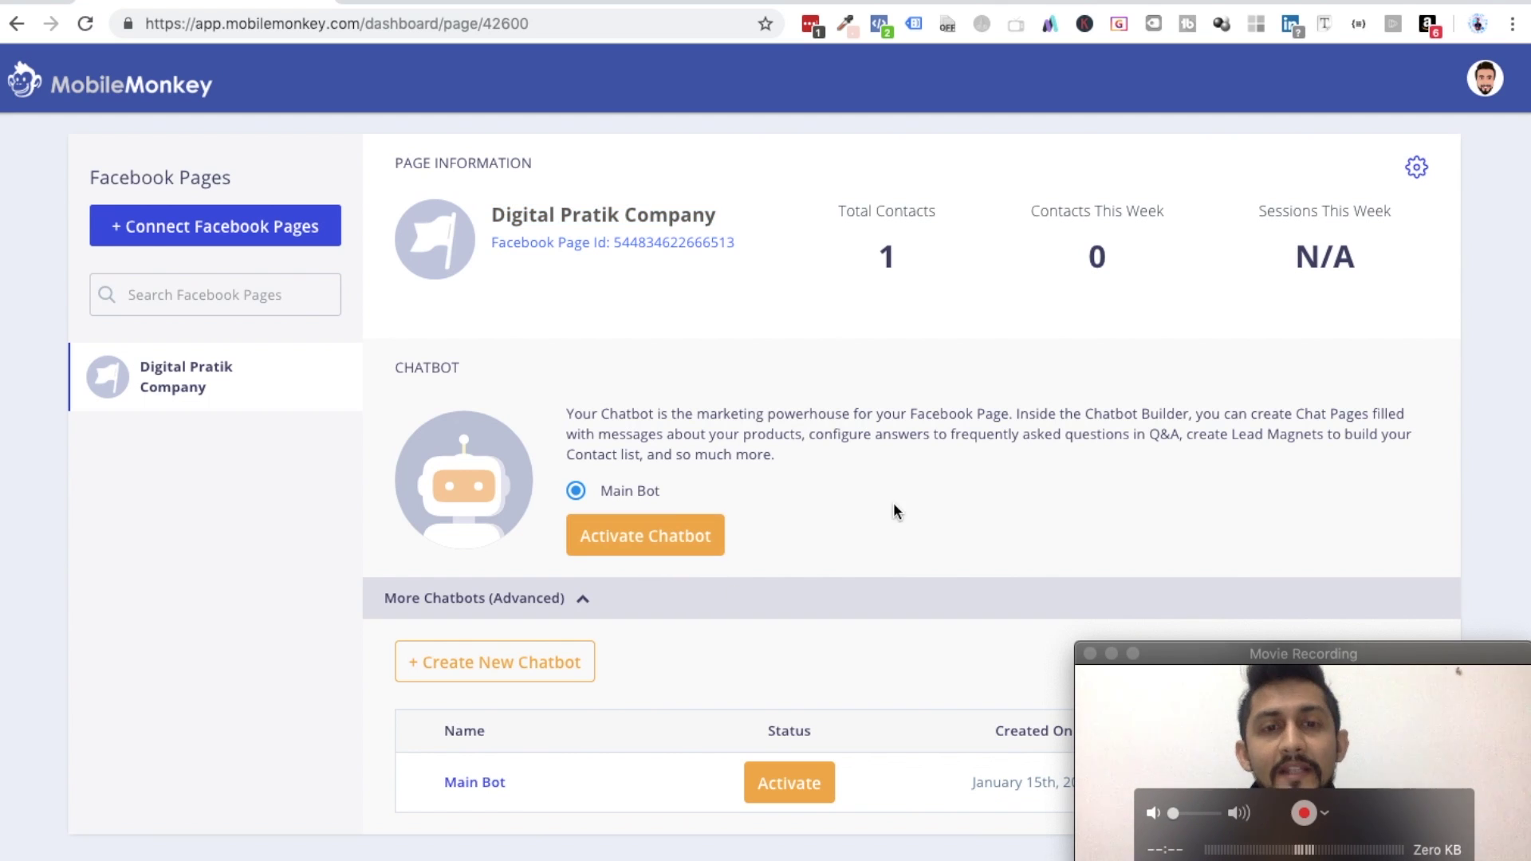